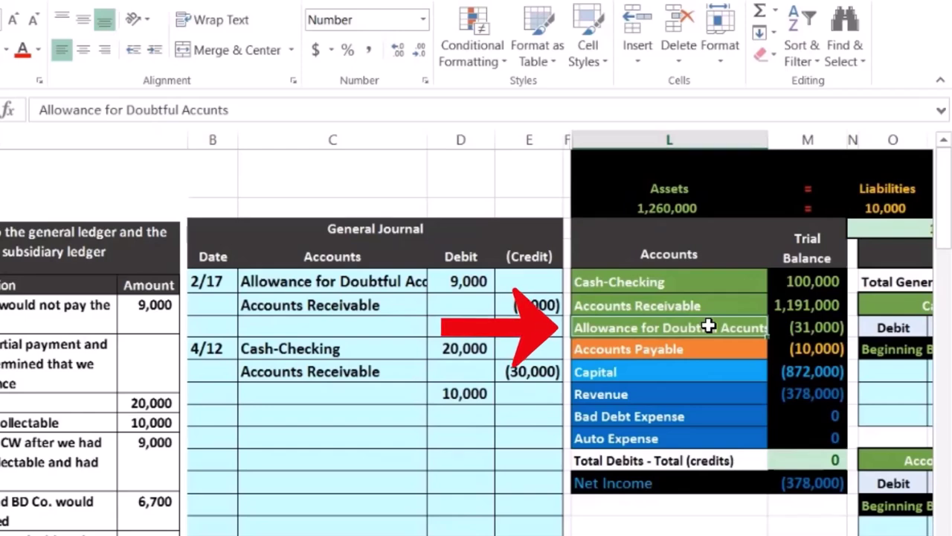
Step: Copy the Allowance for Doubtful Accunts name from the trial balance into journal cell C10, beside the 10,000 debit
{"action": "left_click", "coordinate": [658, 341]}
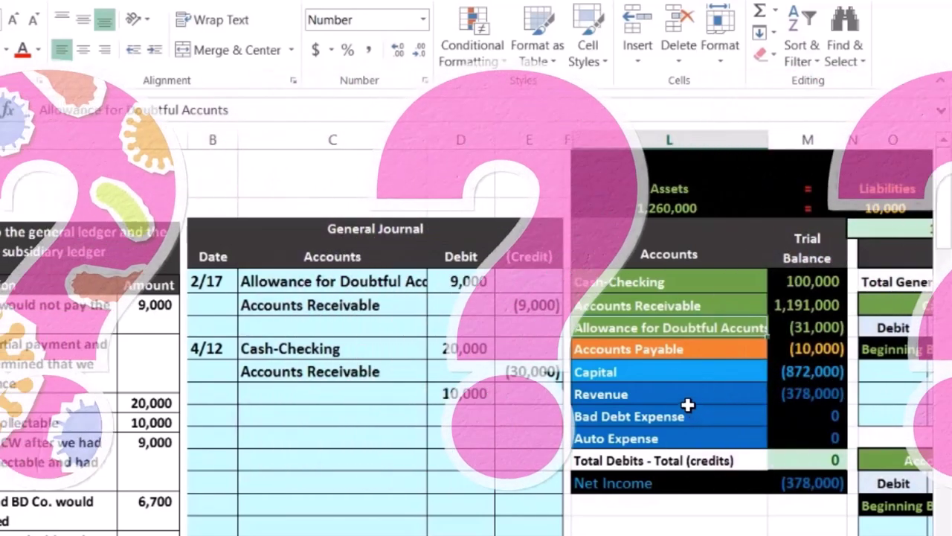
{"action": "left_click", "coordinate": [696, 341]}
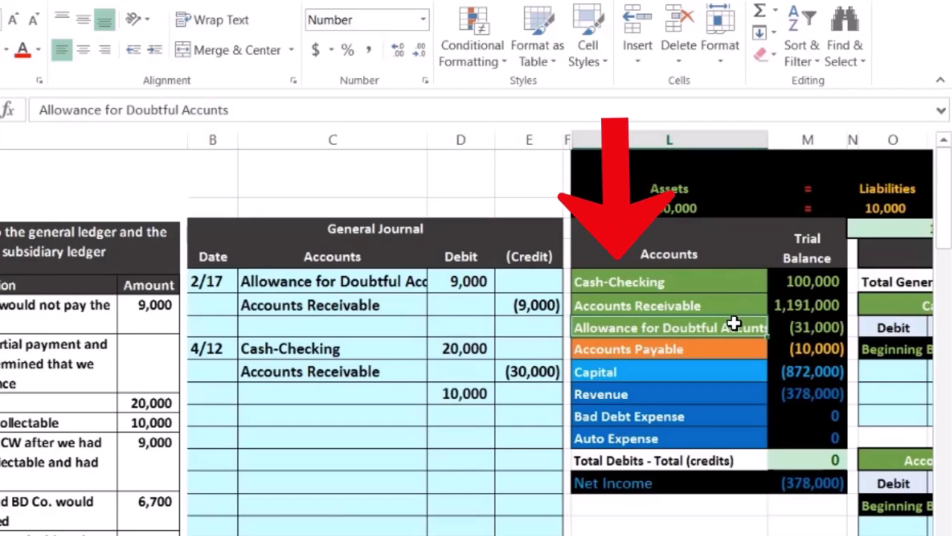
{"action": "right_click", "coordinate": [734, 323]}
{"action": "left_click", "coordinate": [781, 270]}
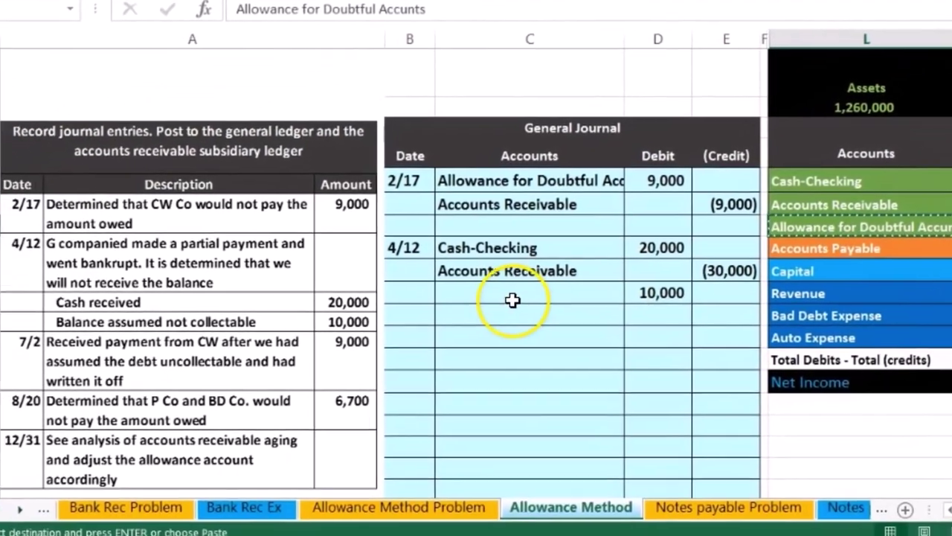
{"action": "left_click", "coordinate": [512, 299]}
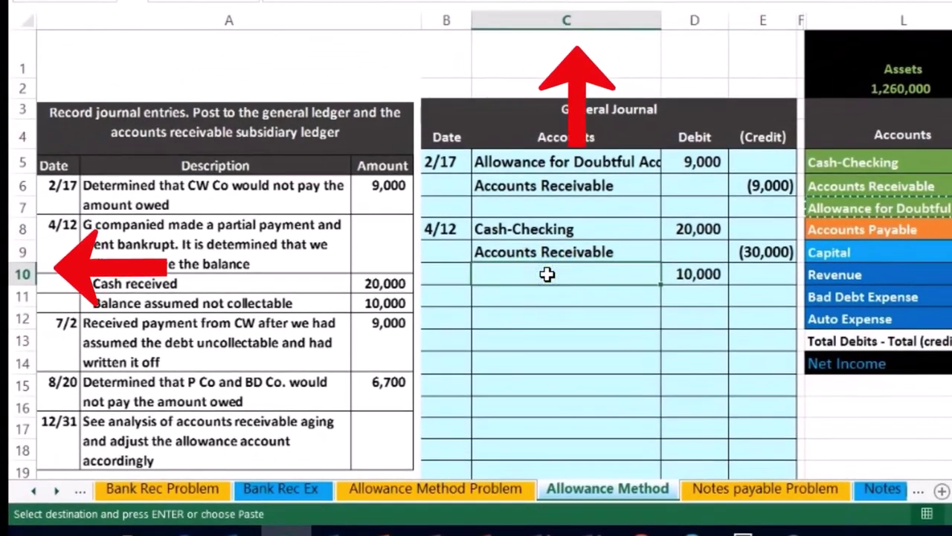
{"action": "right_click", "coordinate": [547, 275]}
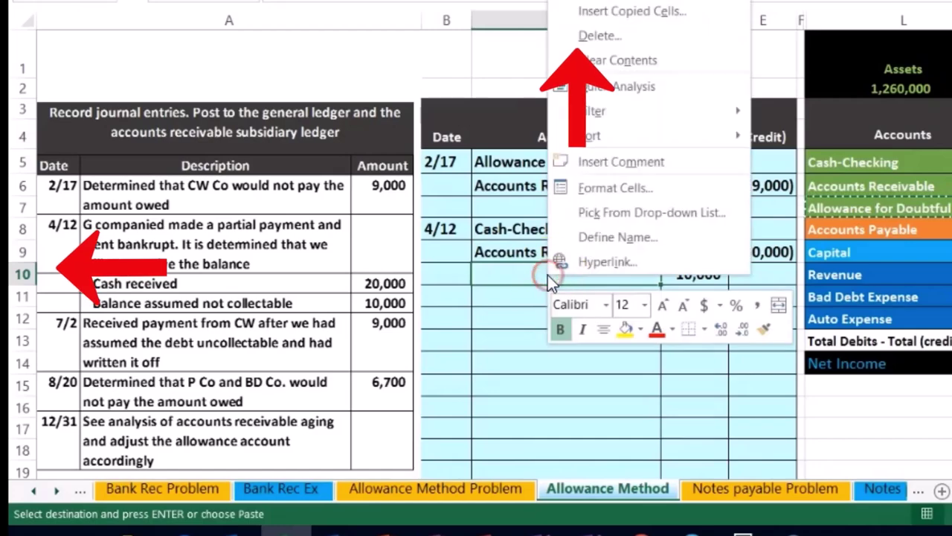
{"action": "left_click", "coordinate": [618, 2]}
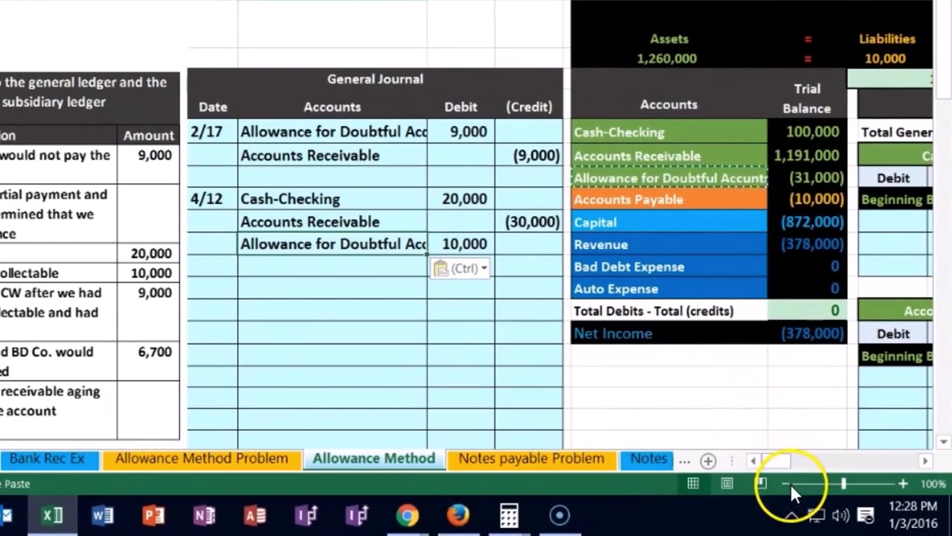
Step: Post the 4/12 cash debit to the Cash-Checking ledger by entering =D8 in debit cell O9
{"action": "left_click", "coordinate": [806, 485]}
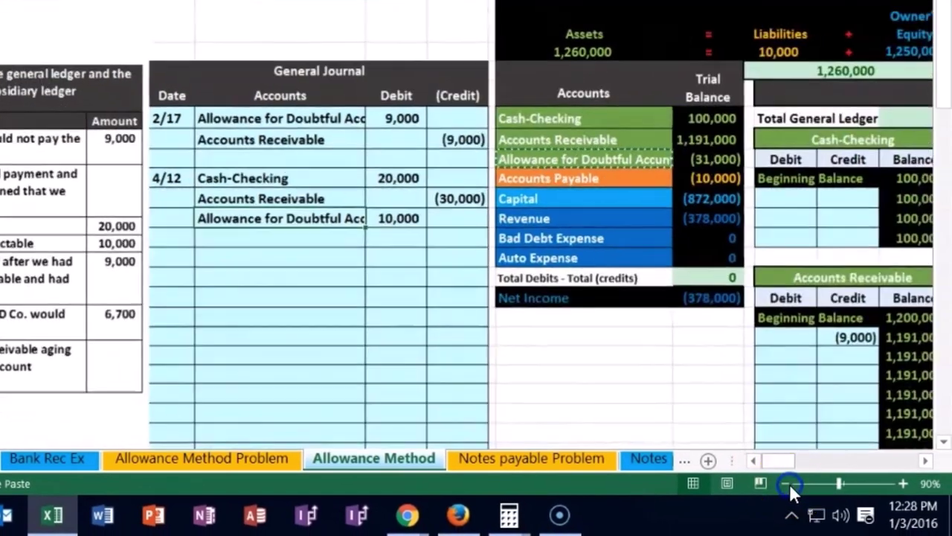
{"action": "left_click", "coordinate": [805, 484]}
{"action": "left_click", "coordinate": [811, 386]}
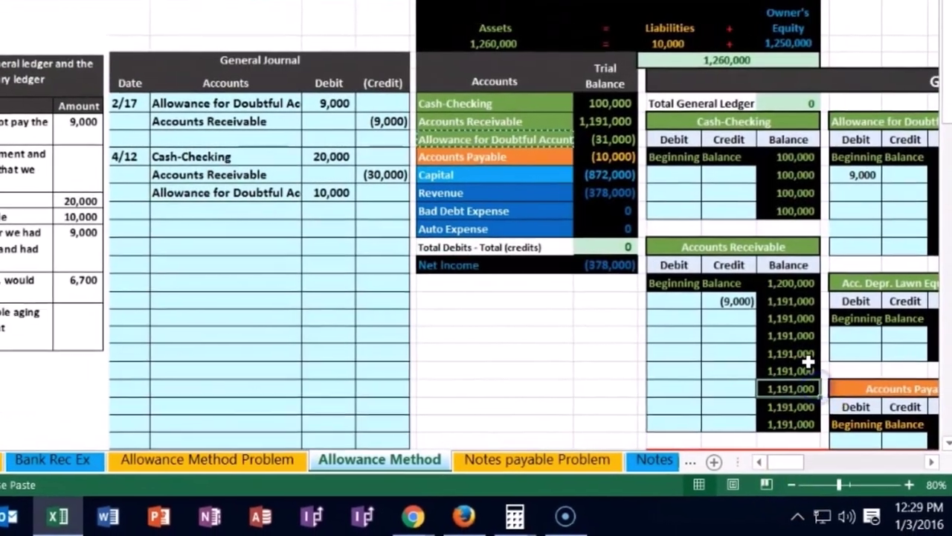
{"action": "scroll", "coordinate": [929, 384], "scroll_direction": "right", "scroll_amount": 1}
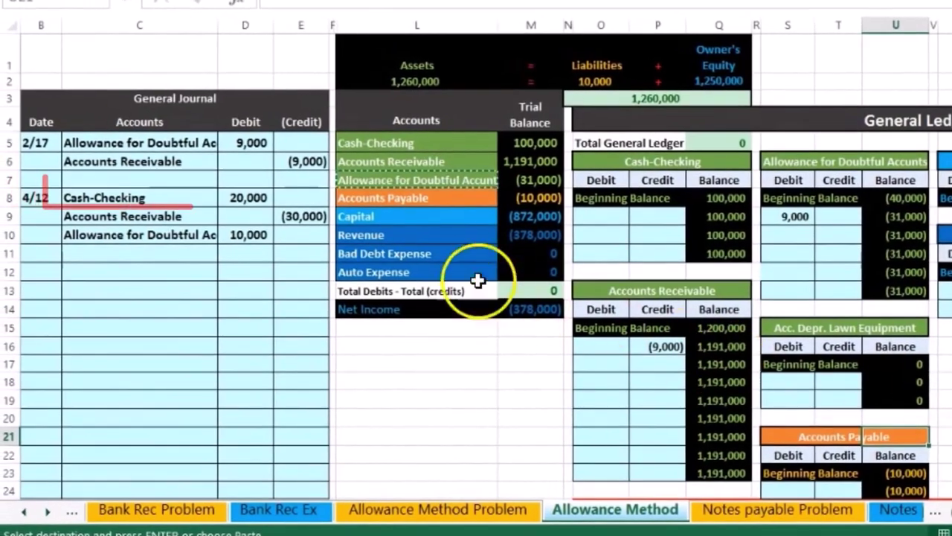
{"action": "left_click_drag", "start_coordinate": [153, 196], "coordinate": [230, 195]}
{"action": "left_click_drag", "start_coordinate": [342, 142], "coordinate": [502, 138]}
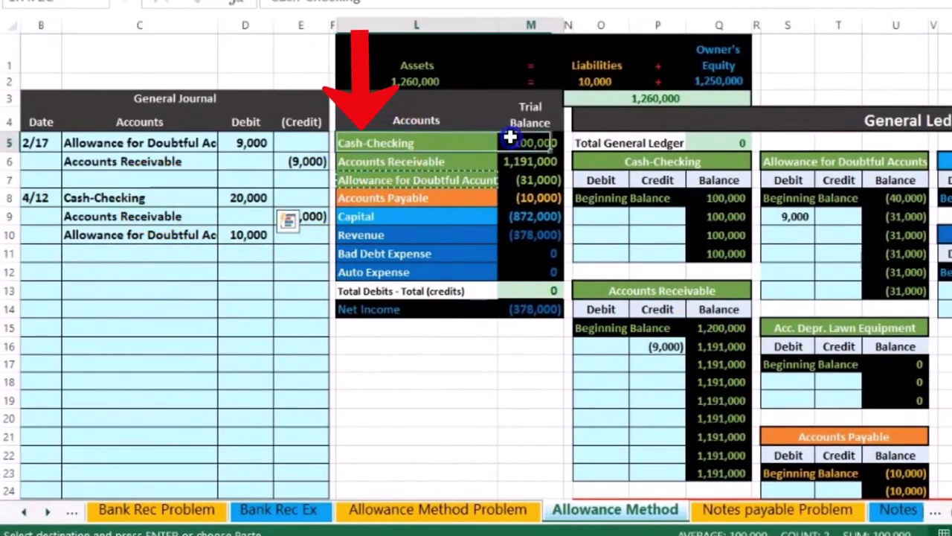
{"action": "left_click", "coordinate": [595, 215]}
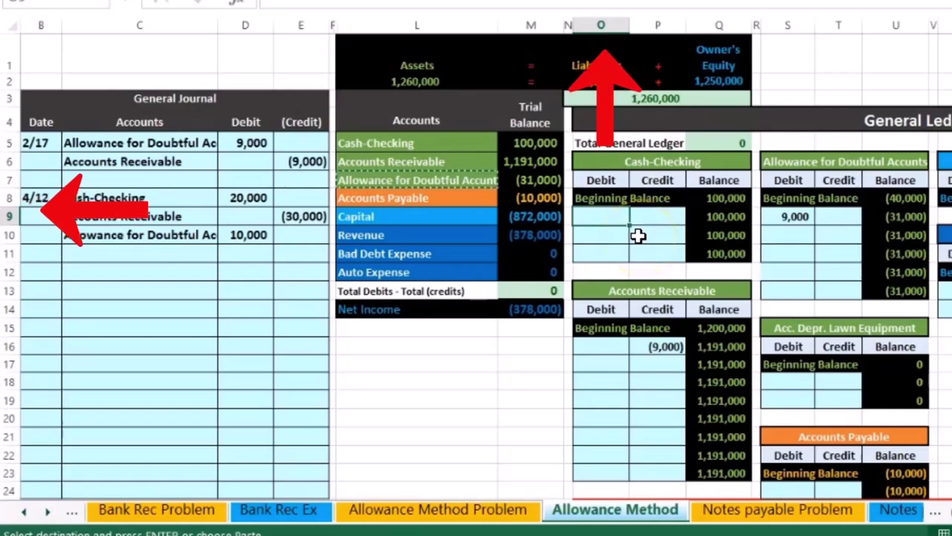
{"action": "type", "text": "="}
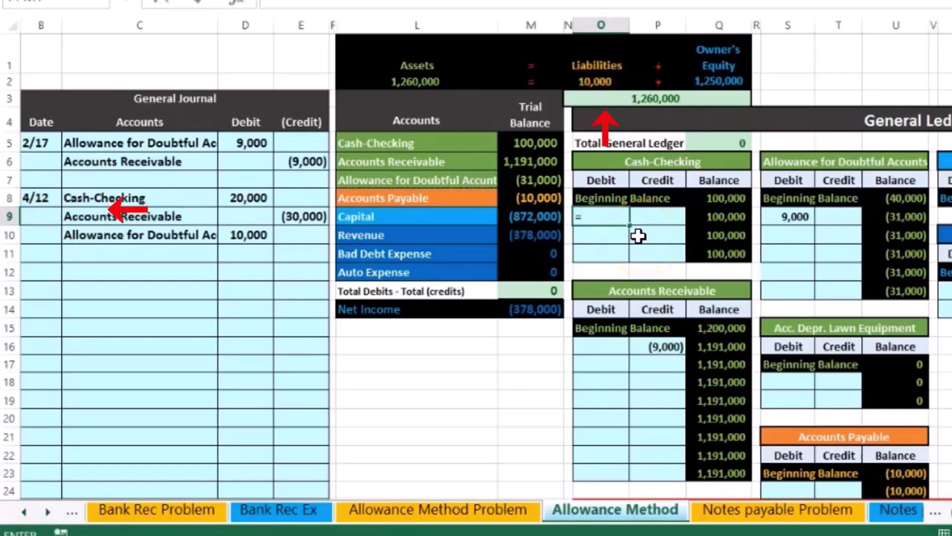
{"action": "left_click", "coordinate": [251, 200]}
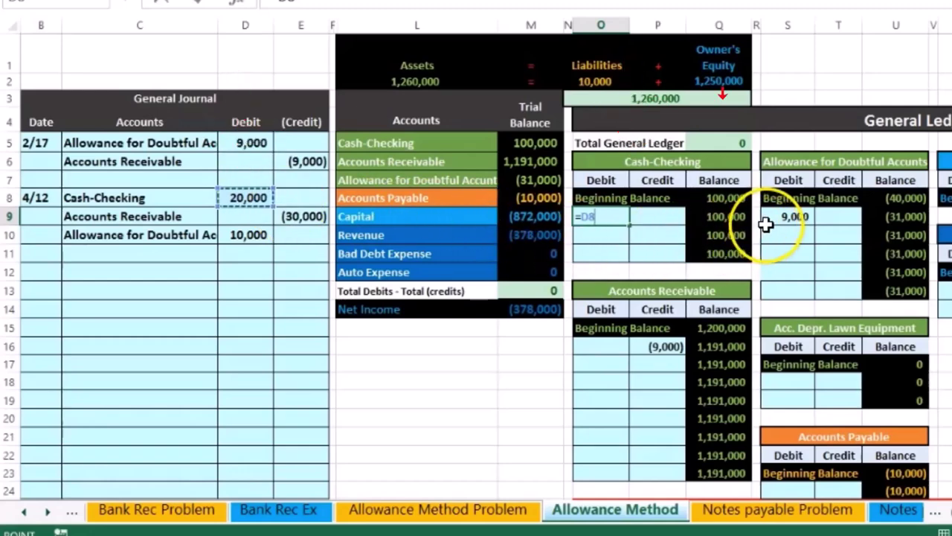
{"action": "key", "text": "Return"}
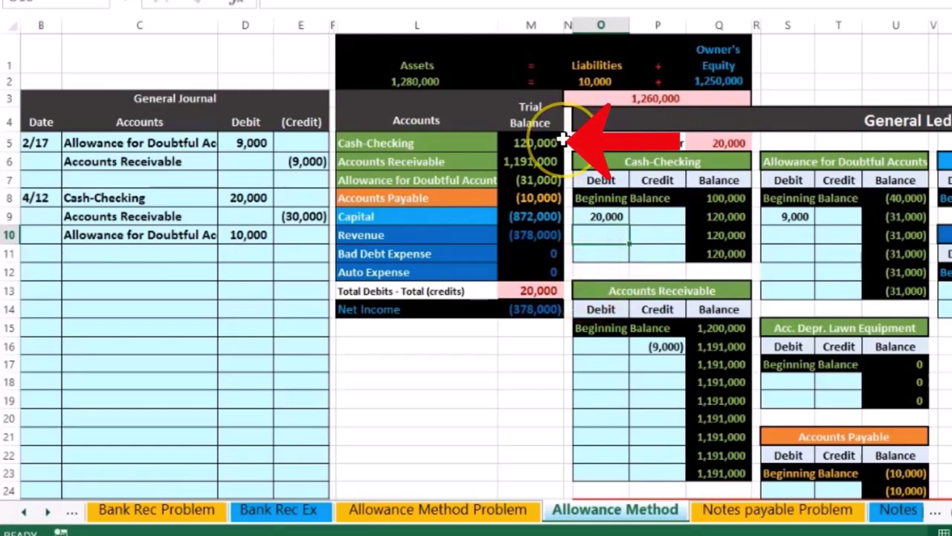
Step: Post the 4/12 Accounts Receivable credit to its general ledger account by entering =E9 in credit cell P17
{"action": "left_click_drag", "start_coordinate": [201, 215], "coordinate": [280, 219]}
{"action": "left_click_drag", "start_coordinate": [352, 167], "coordinate": [533, 169]}
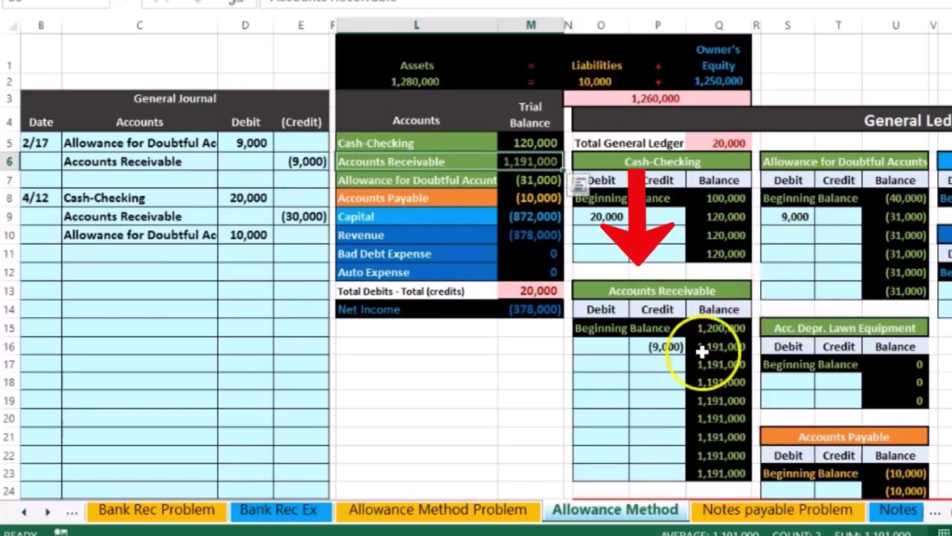
{"action": "left_click", "coordinate": [662, 364]}
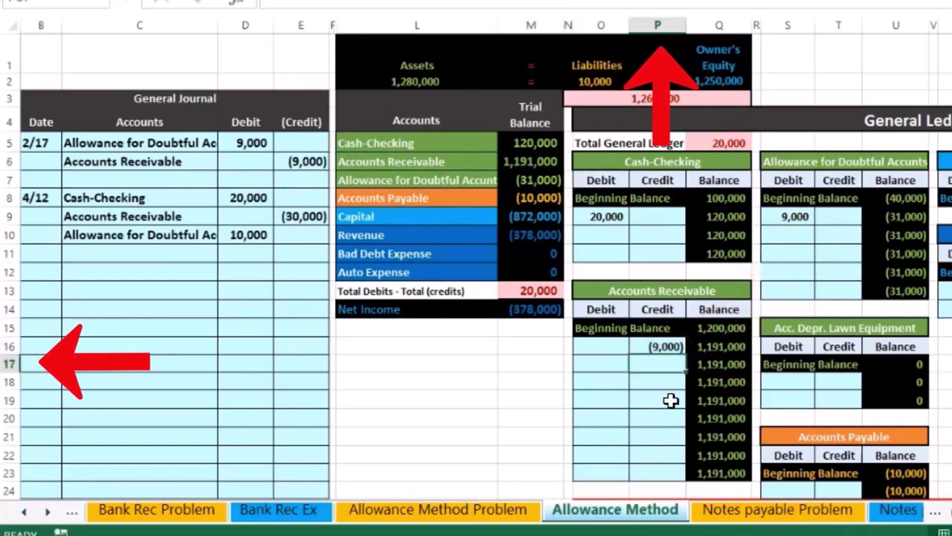
{"action": "type", "text": "="}
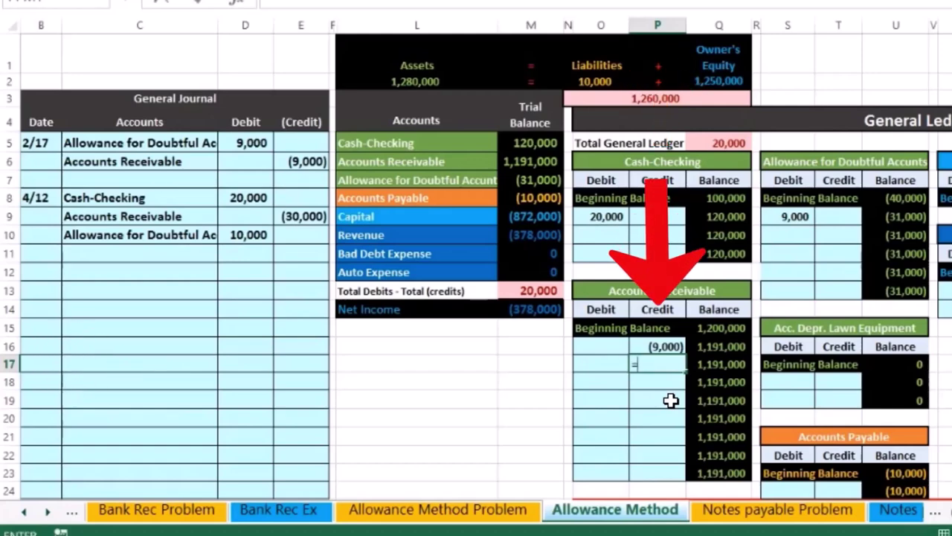
{"action": "left_click", "coordinate": [304, 215]}
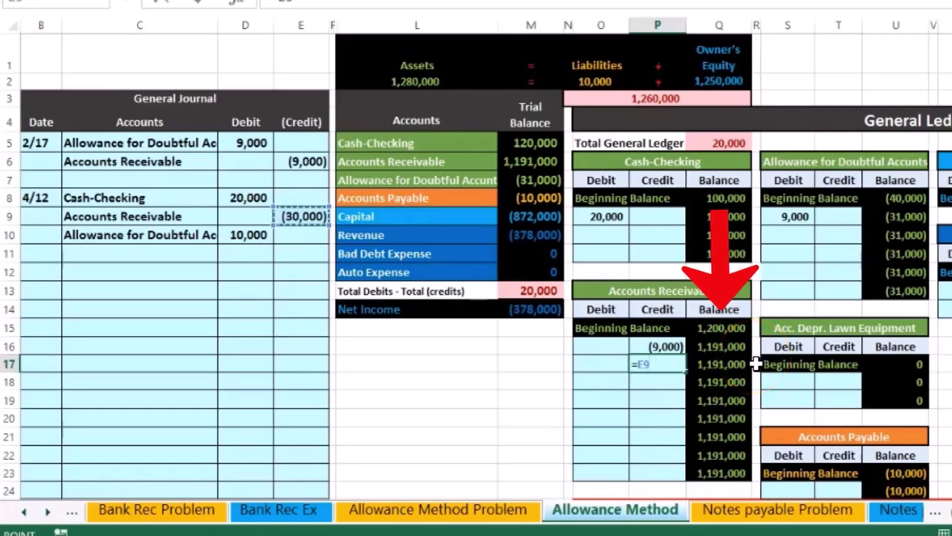
{"action": "key", "text": "Return"}
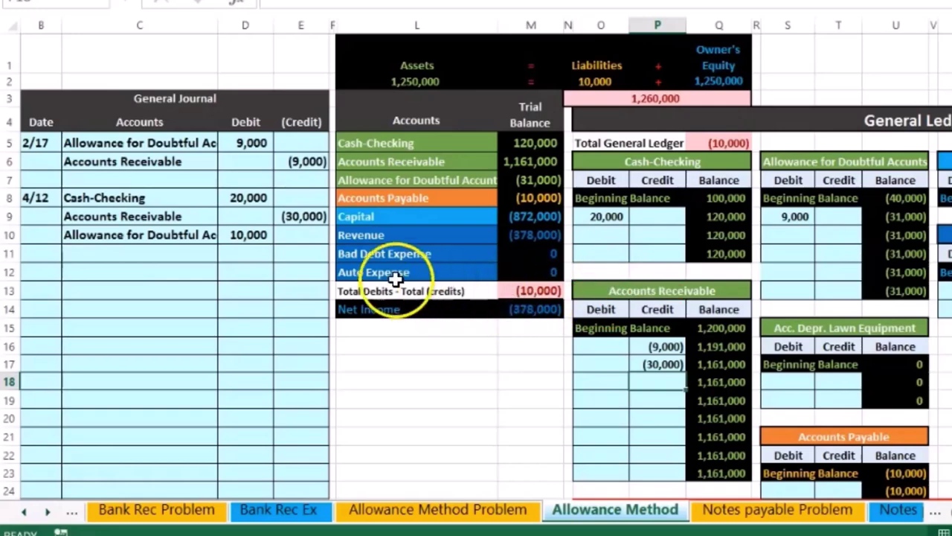
Step: Post the 4/12 allowance debit to the Allowance for Doubtful Accunts ledger by entering =D10 in debit cell S10
{"action": "left_click_drag", "start_coordinate": [143, 232], "coordinate": [245, 237]}
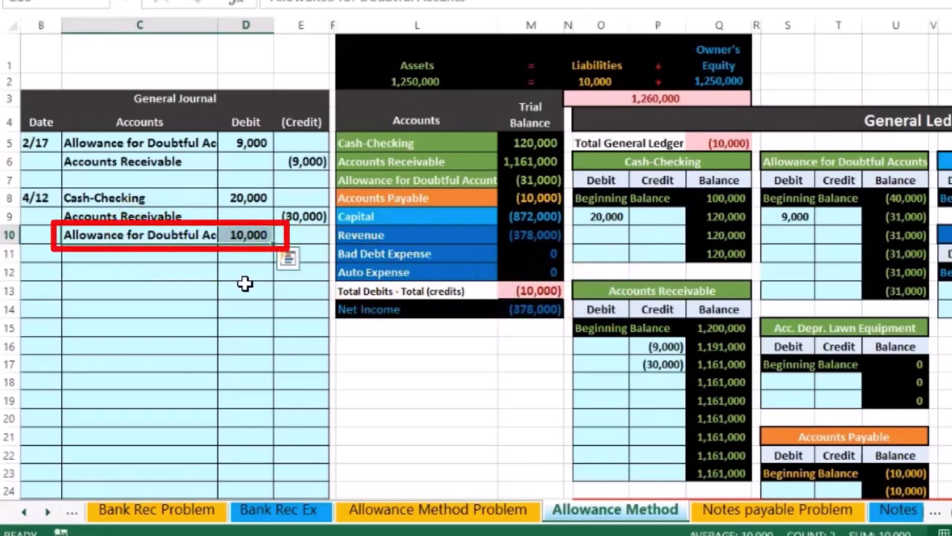
{"action": "left_click_drag", "start_coordinate": [365, 180], "coordinate": [519, 181]}
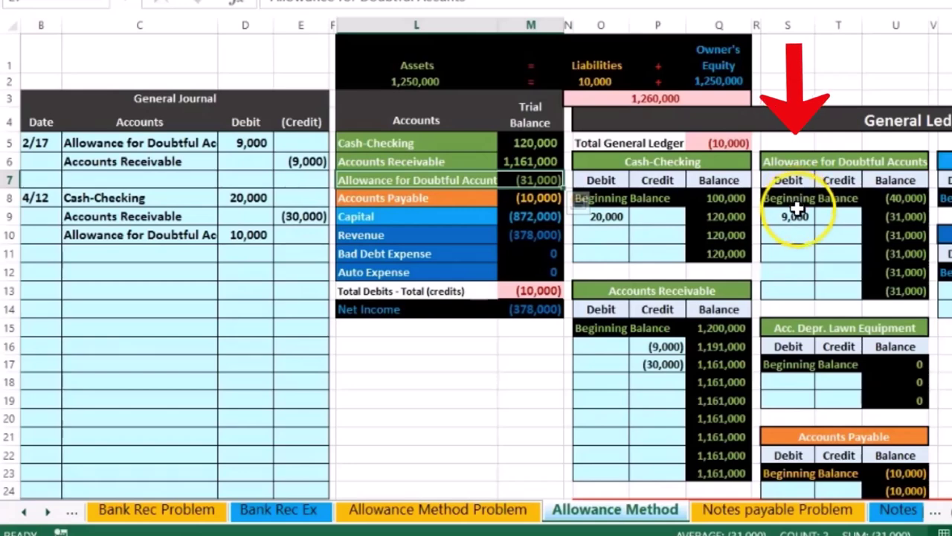
{"action": "left_click", "coordinate": [792, 236]}
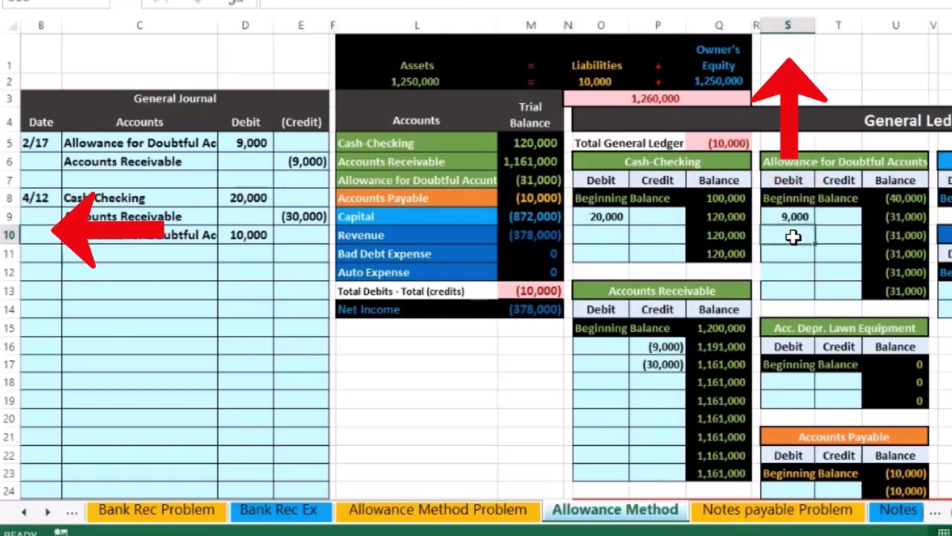
{"action": "type", "text": "="}
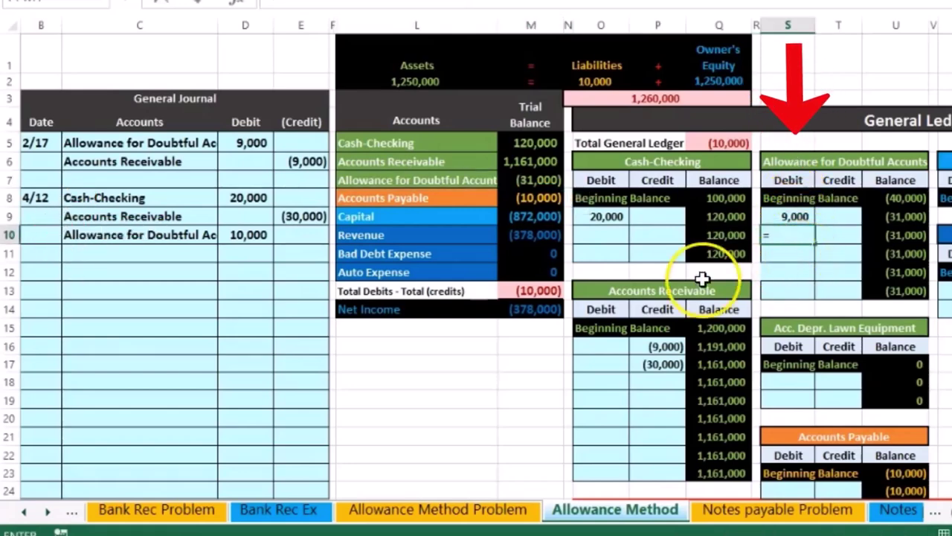
{"action": "left_click", "coordinate": [245, 235]}
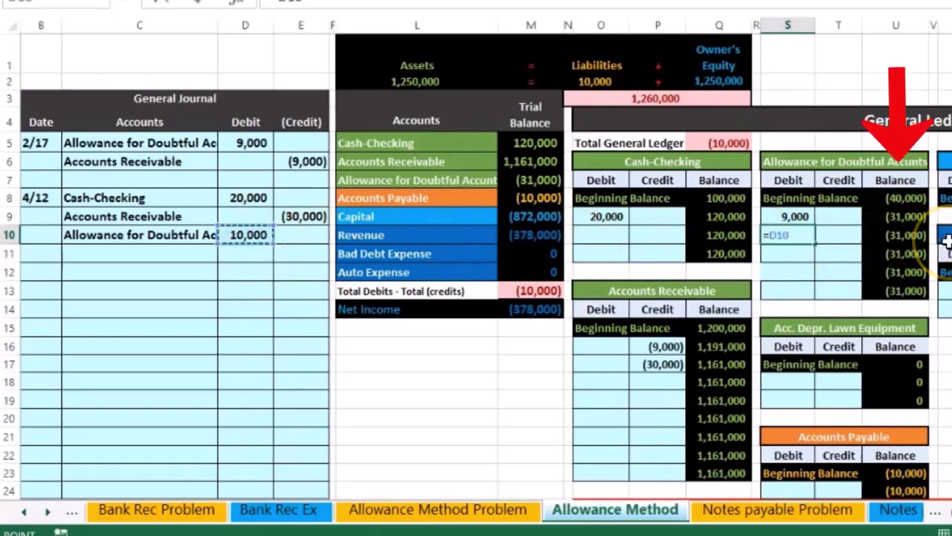
{"action": "key", "text": "Return"}
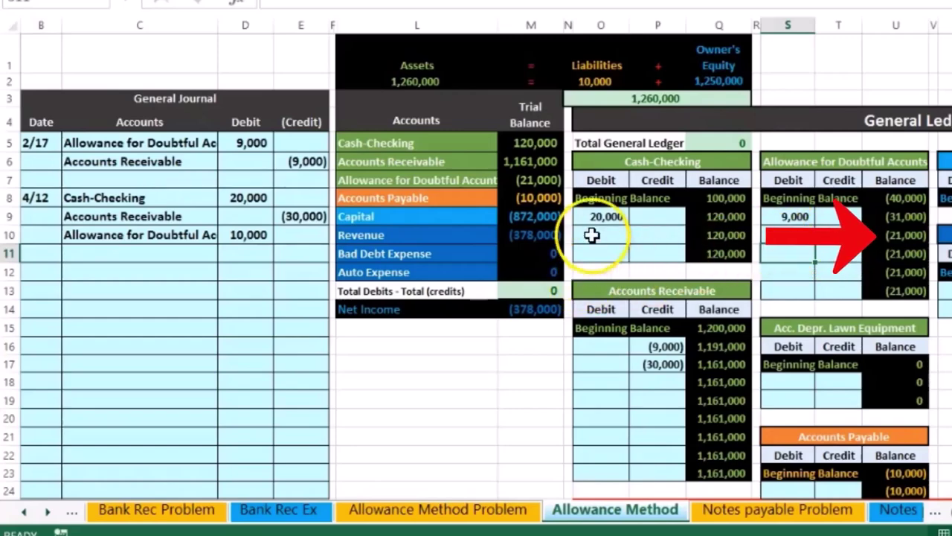
Step: Post the Accounts Receivable credit to G Co's subsidiary ledger by entering =P17 in its credit cell P31
{"action": "scroll", "coordinate": [631, 216], "scroll_direction": "down", "scroll_amount": 1}
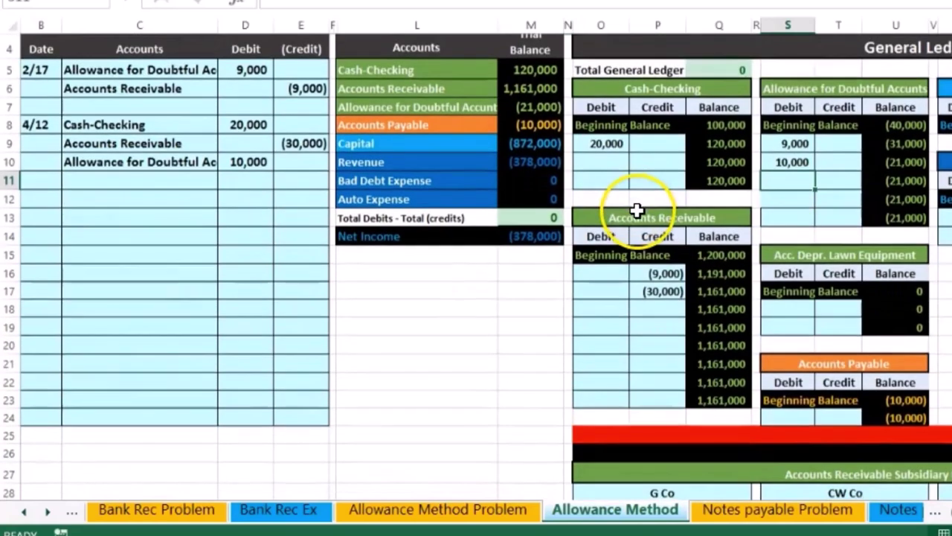
{"action": "left_click", "coordinate": [610, 274]}
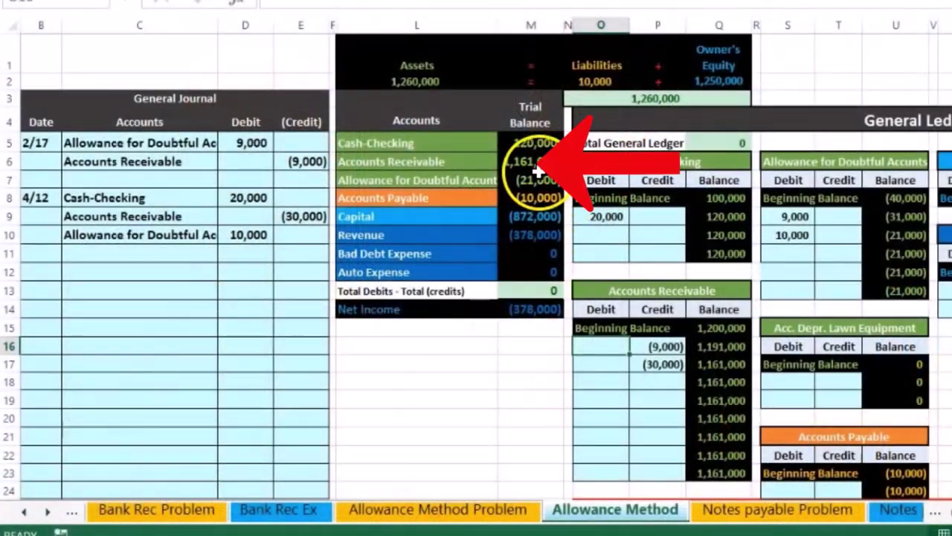
{"action": "left_click", "coordinate": [535, 161]}
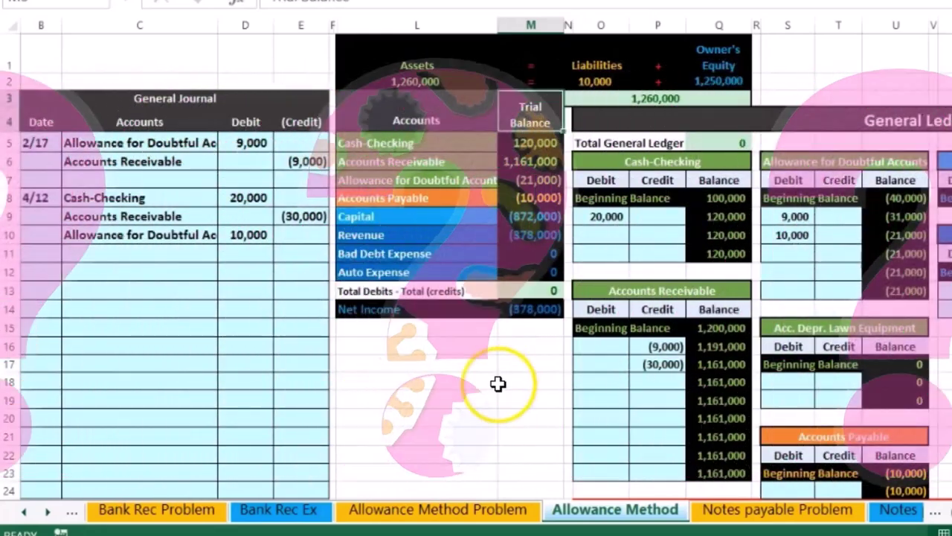
{"action": "left_click", "coordinate": [591, 371]}
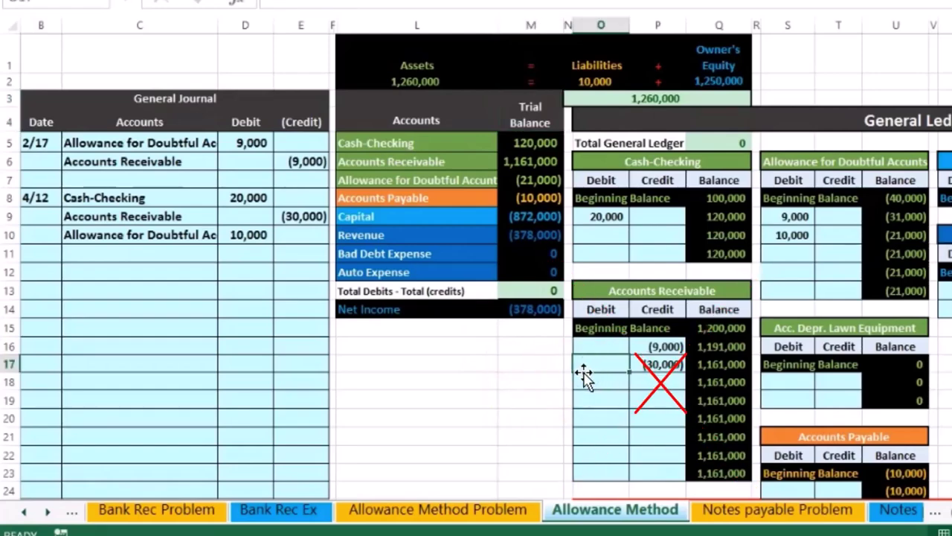
{"action": "scroll", "coordinate": [583, 372], "scroll_direction": "down", "scroll_amount": 5}
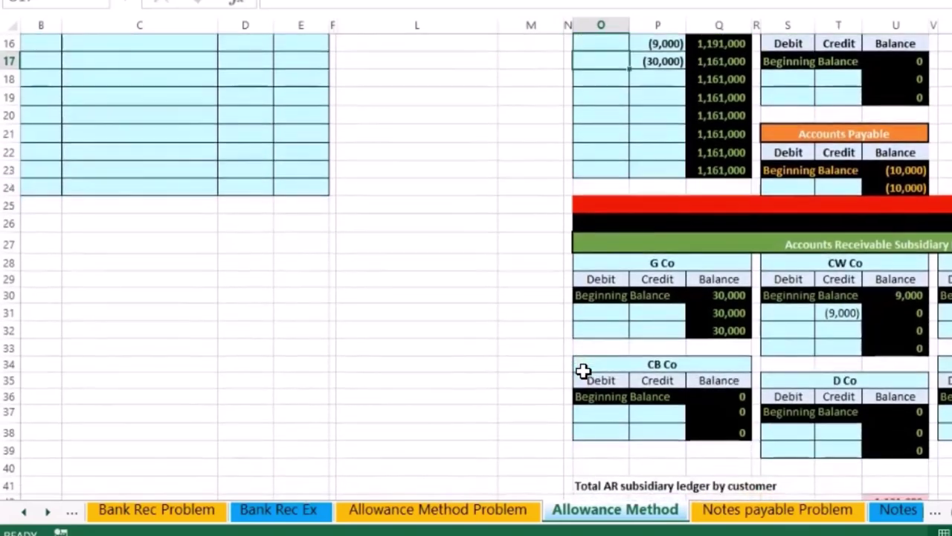
{"action": "scroll", "coordinate": [583, 372], "scroll_direction": "down", "scroll_amount": 1}
{"action": "scroll", "coordinate": [814, 438], "scroll_direction": "right", "scroll_amount": 3}
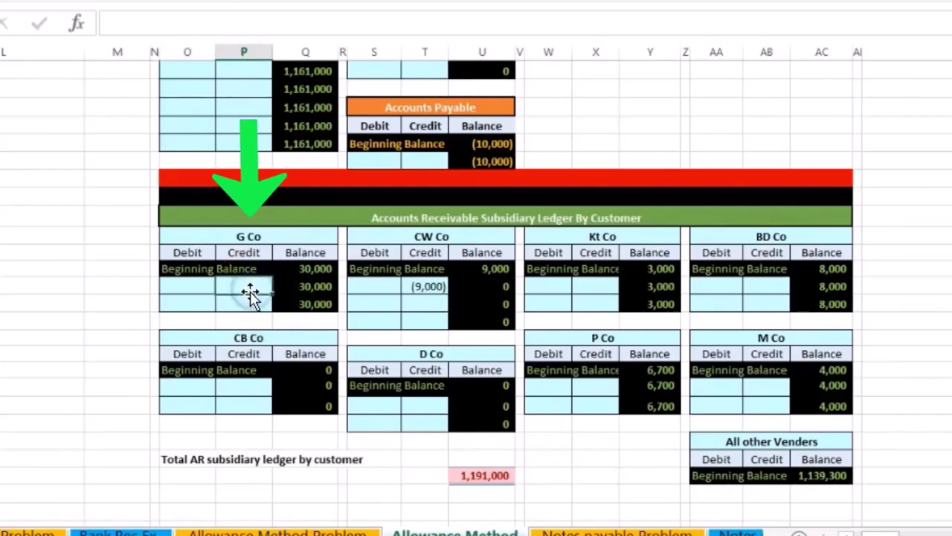
{"action": "scroll", "coordinate": [112, 378], "scroll_direction": "up", "scroll_amount": 2}
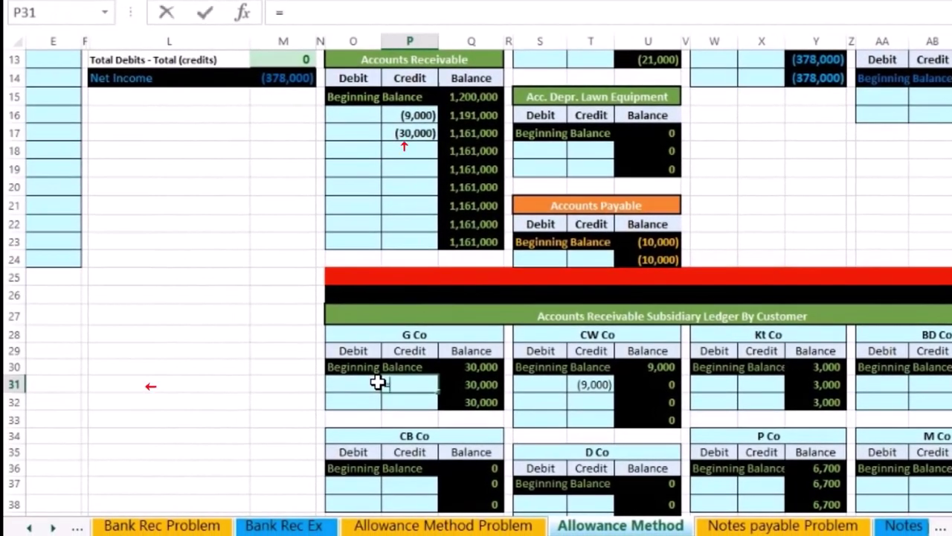
{"action": "type", "text": "="}
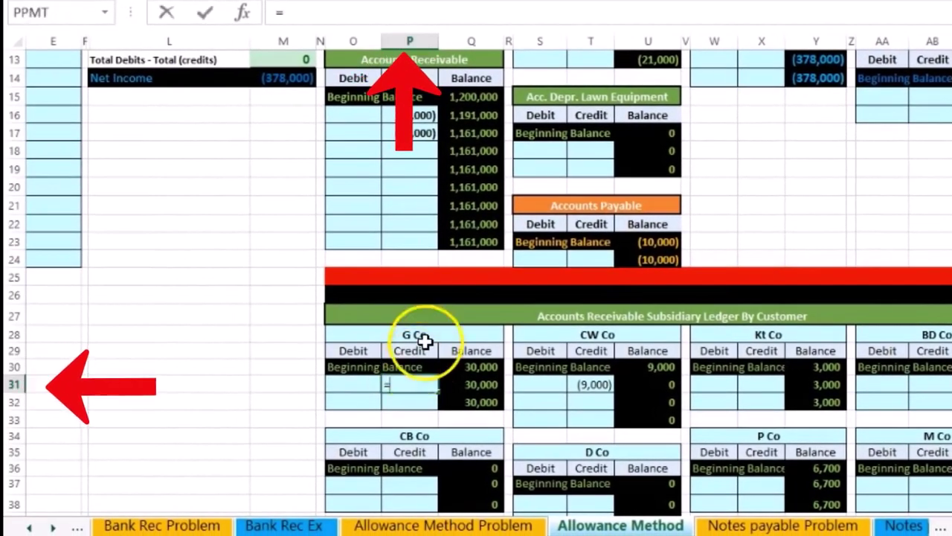
{"action": "left_click", "coordinate": [414, 133]}
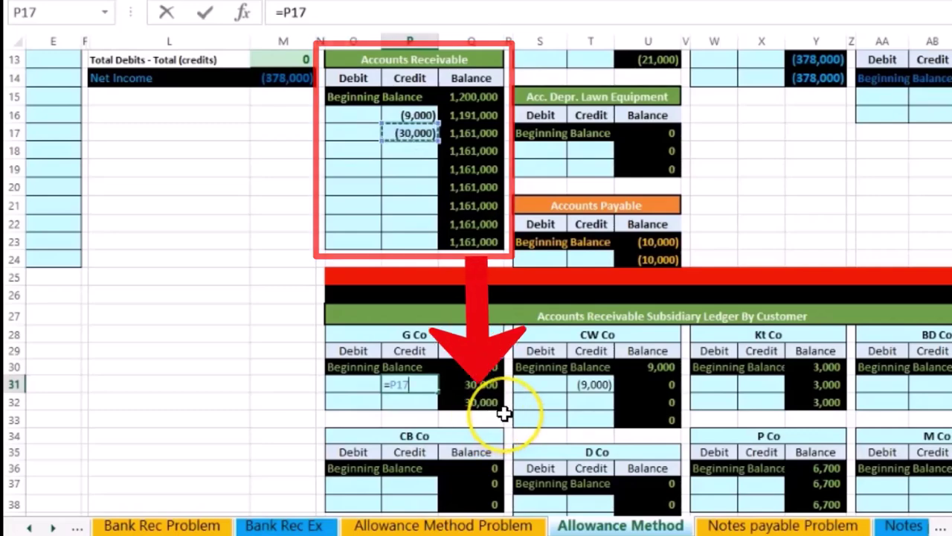
{"action": "key", "text": "Return"}
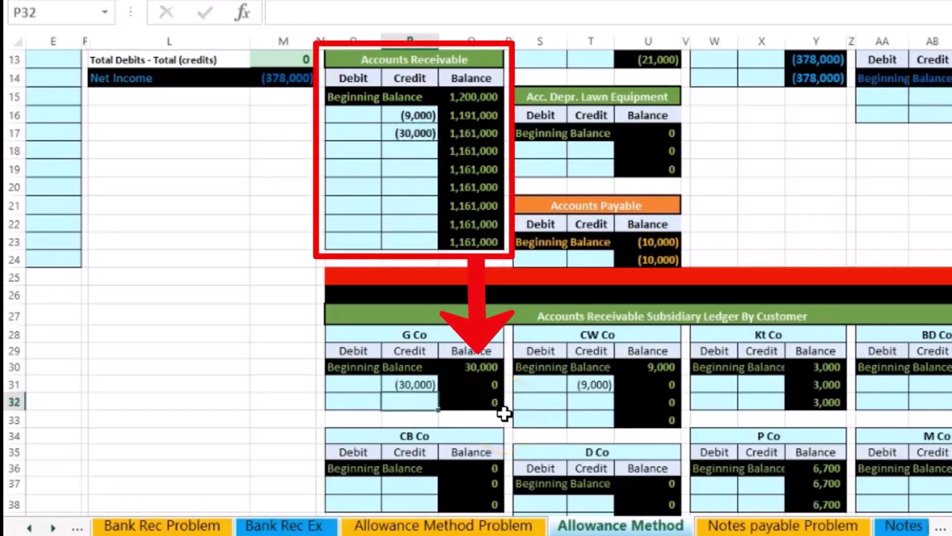
Step: Check the total AR subsidiary ledger by customer and its formula against Accounts Receivable in the general ledger and trial balance
{"action": "scroll", "coordinate": [678, 402], "scroll_direction": "down", "scroll_amount": 2}
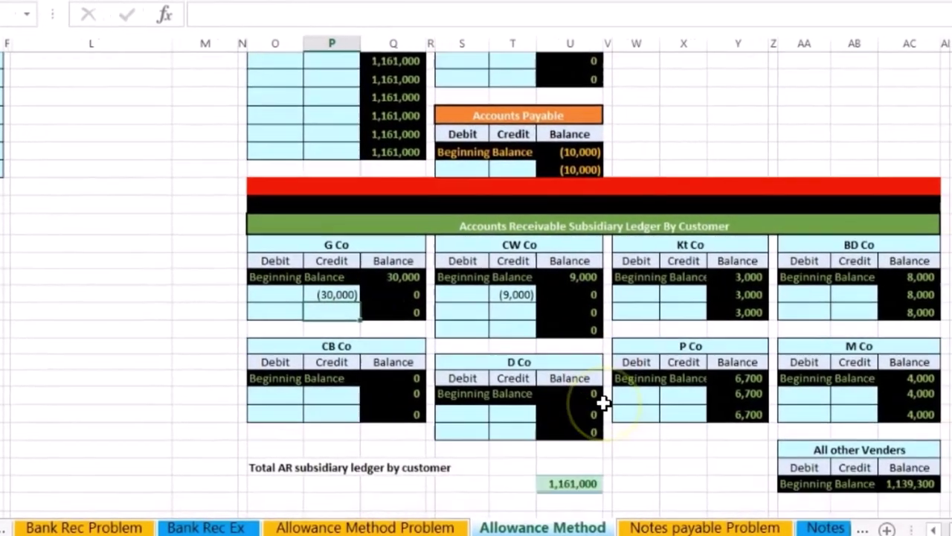
{"action": "left_click", "coordinate": [581, 484]}
{"action": "double_click", "coordinate": [456, 469]}
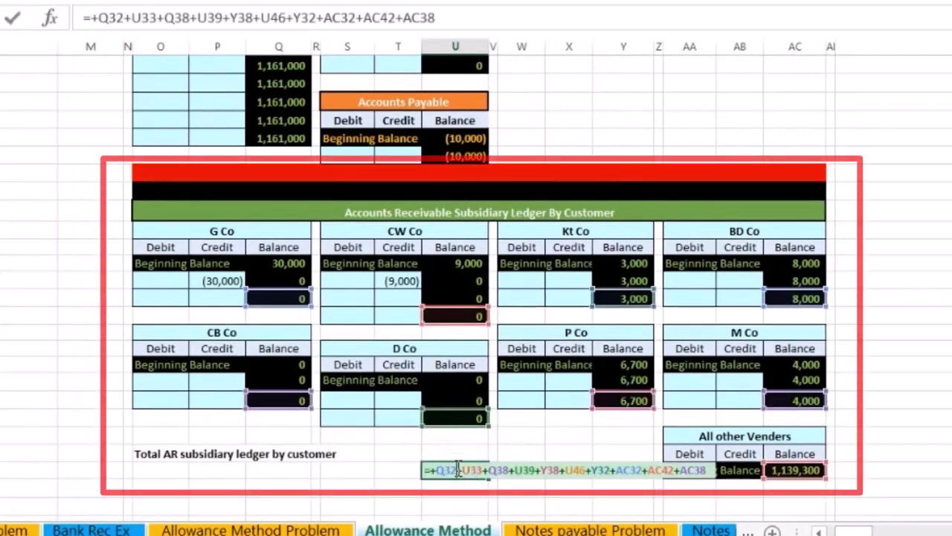
{"action": "left_click", "coordinate": [453, 469]}
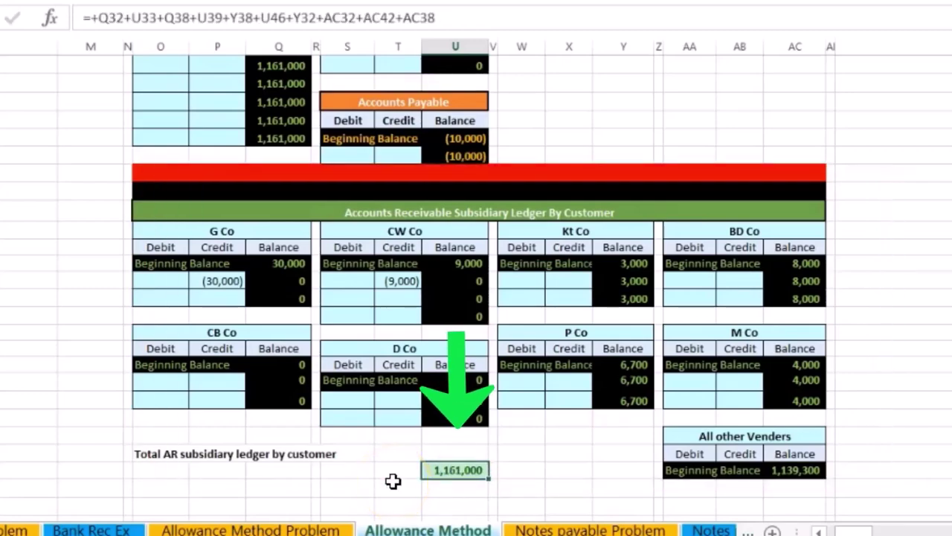
{"action": "scroll", "coordinate": [387, 481], "scroll_direction": "up", "scroll_amount": 3}
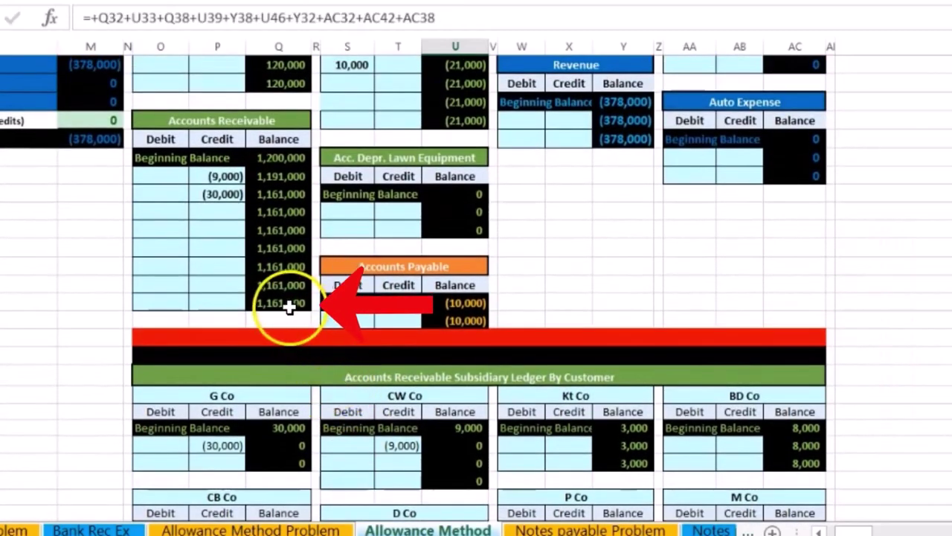
{"action": "left_click", "coordinate": [291, 307]}
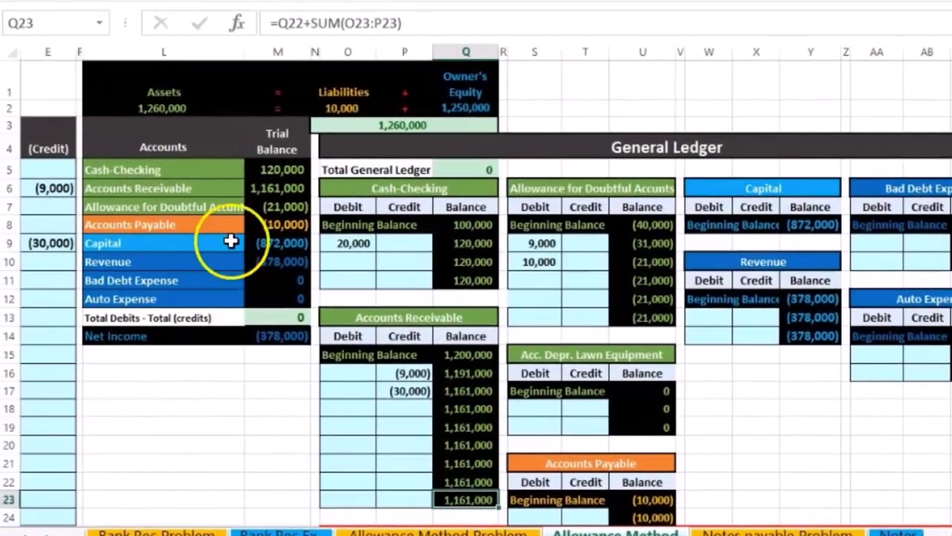
{"action": "left_click", "coordinate": [268, 189]}
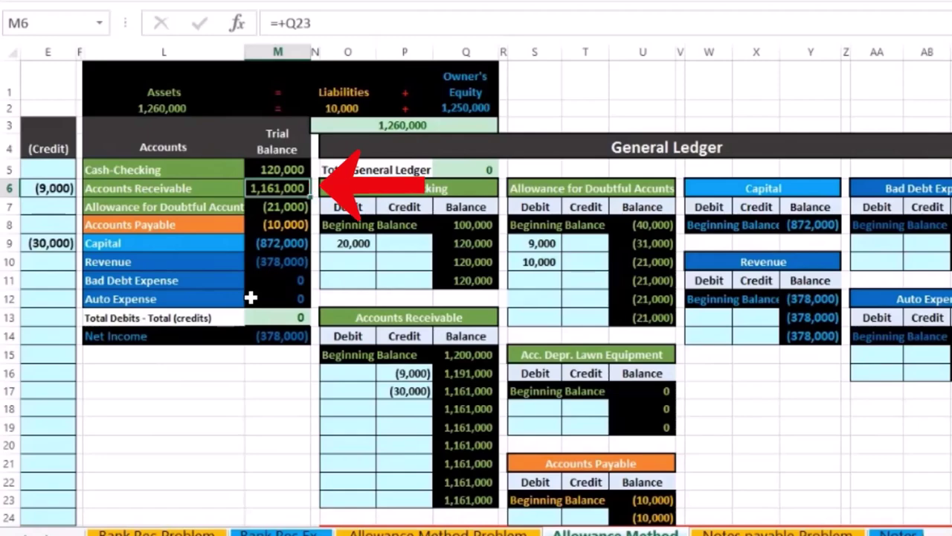
{"action": "left_click_drag", "start_coordinate": [282, 201], "coordinate": [282, 198]}
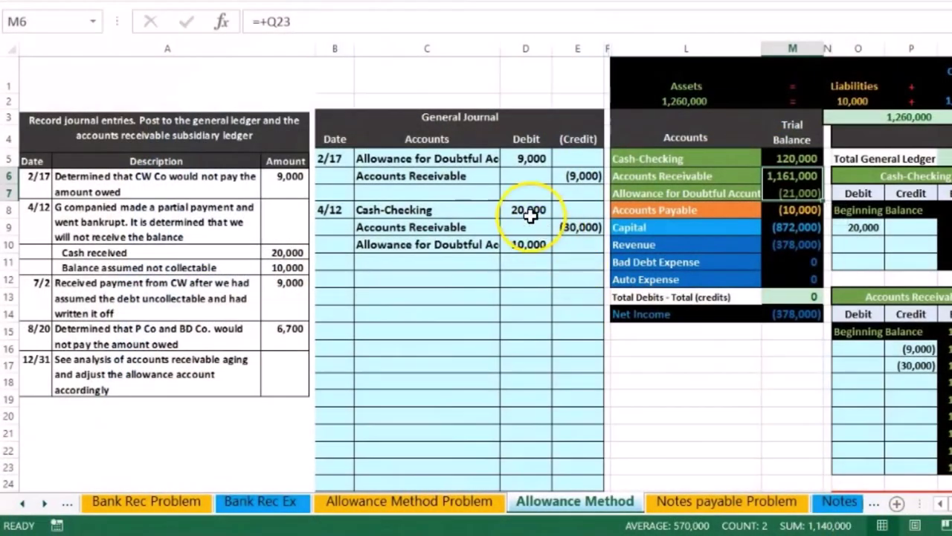
Step: Start the next general journal entry by entering the date 7/2 in cell B12
{"action": "left_click", "coordinate": [528, 211]}
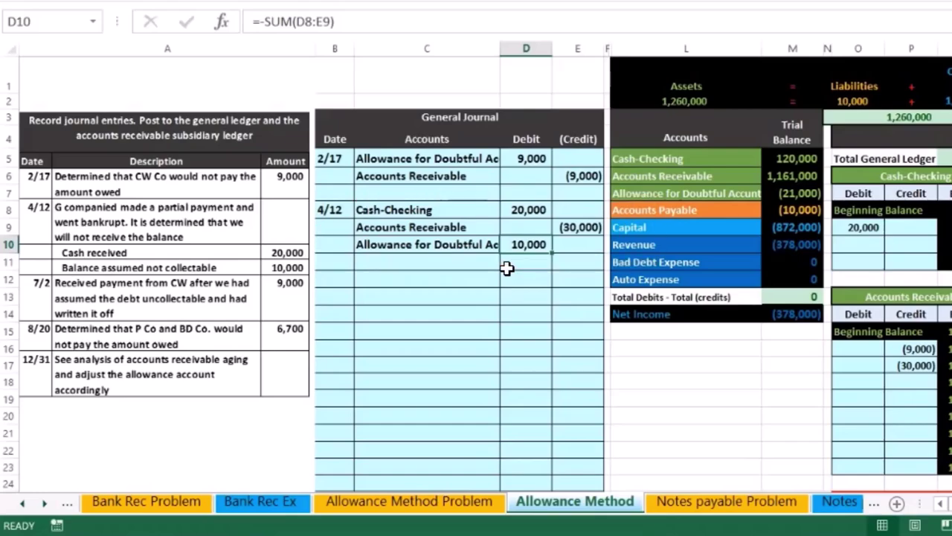
{"action": "key", "text": "Down"}
{"action": "key", "text": "Down"}
{"action": "key", "text": "Left"}
{"action": "key", "text": "Left"}
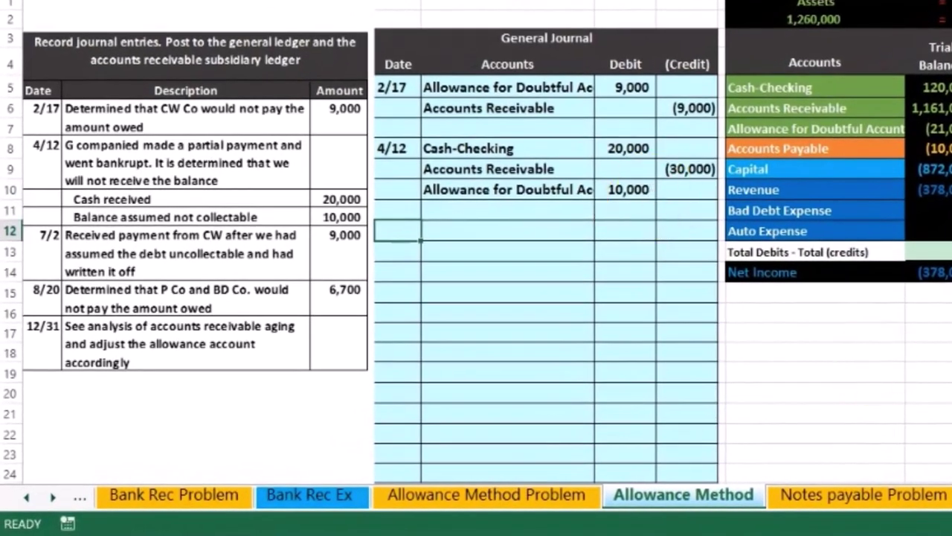
{"action": "scroll", "coordinate": [477, 261], "scroll_direction": "up", "scroll_amount": 2}
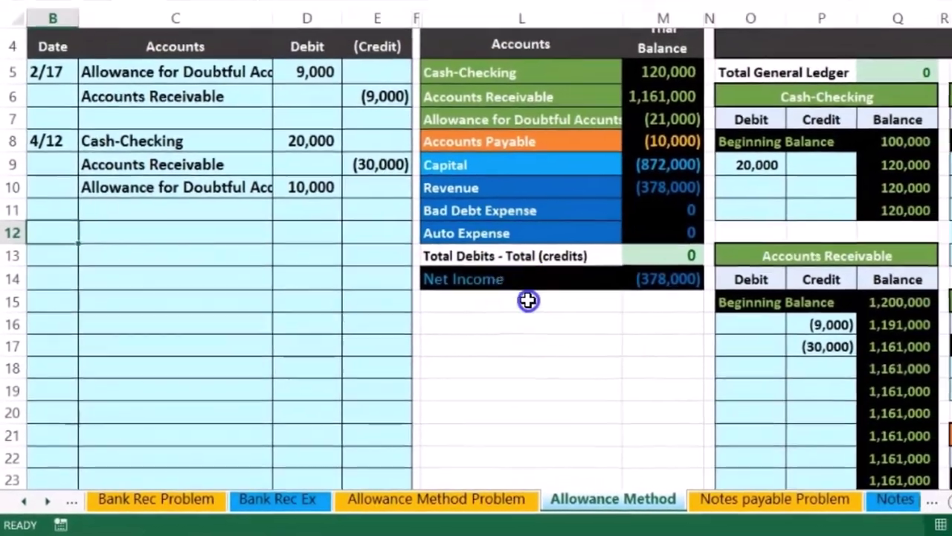
{"action": "left_click", "coordinate": [531, 298]}
{"action": "key", "text": "Left"}
{"action": "key", "text": "Left"}
{"action": "key", "text": "Left"}
{"action": "key", "text": "Left"}
{"action": "key", "text": "Left"}
{"action": "key", "text": "Left"}
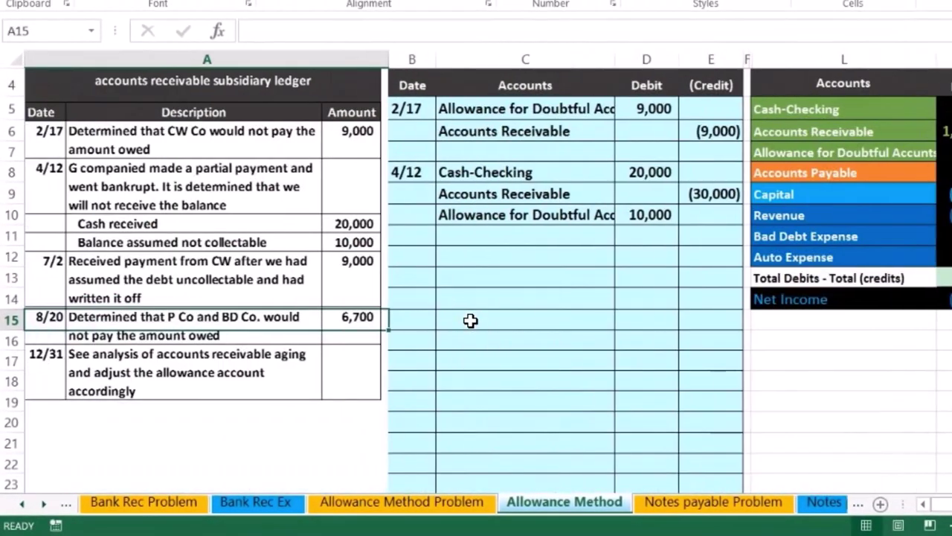
{"action": "left_click", "coordinate": [418, 254]}
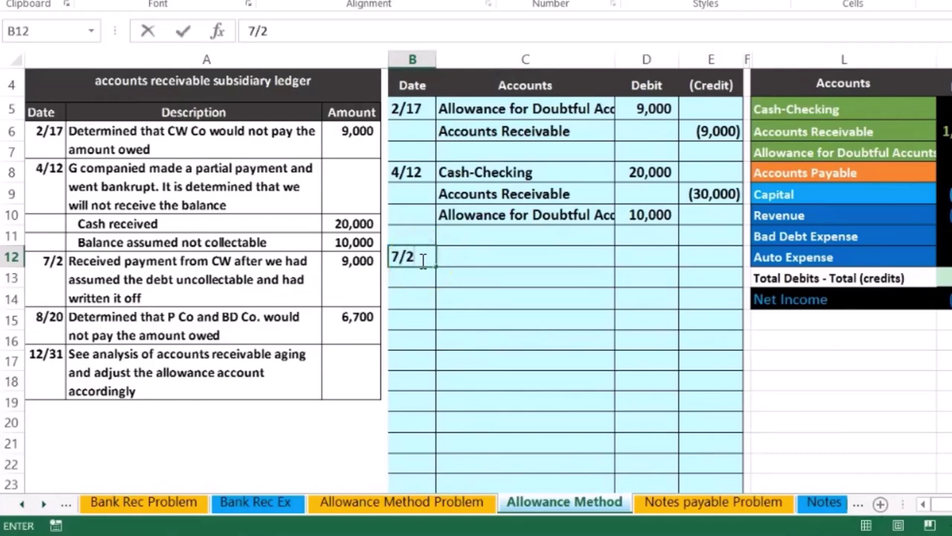
{"action": "key", "text": "Return"}
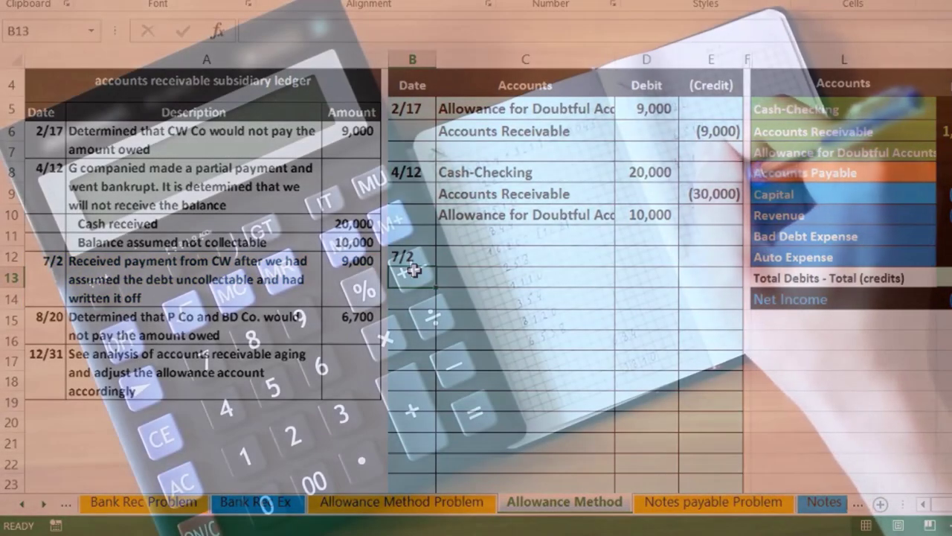
Step: Examine CW Co's subsidiary ledger, including its beginning balance, the posted write-off credit and the ending balance cell
{"action": "key", "text": "Right"}
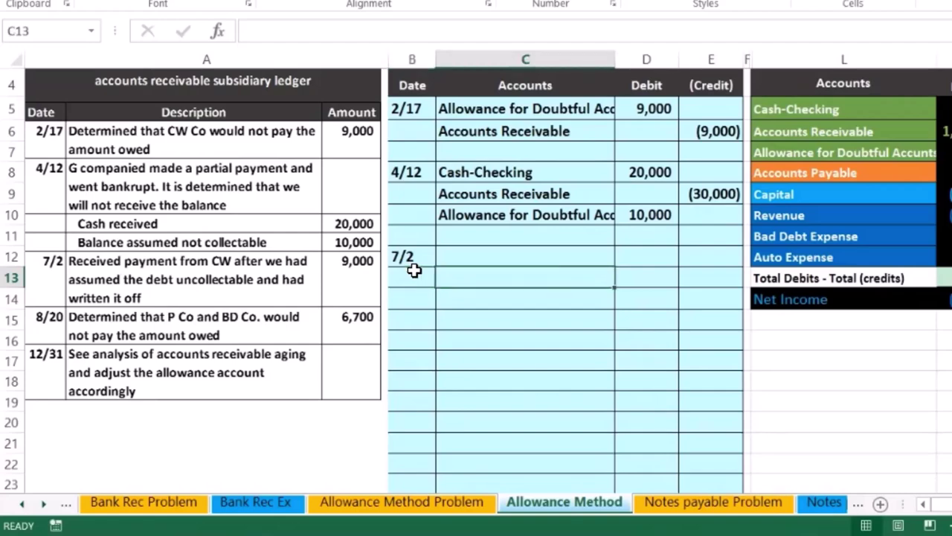
{"action": "key", "text": "Right"}
{"action": "key", "text": "Right"}
{"action": "key", "text": "Right"}
{"action": "key", "text": "Right"}
{"action": "key", "text": "Right"}
{"action": "key", "text": "Right"}
{"action": "key", "text": "Right"}
{"action": "key", "text": "Right"}
{"action": "key", "text": "Right"}
{"action": "key", "text": "Right"}
{"action": "key", "text": "Right"}
{"action": "key", "text": "Right"}
{"action": "key", "text": "Right"}
{"action": "key", "text": "Right"}
{"action": "key", "text": "Right"}
{"action": "key", "text": "Right"}
{"action": "key", "text": "Right"}
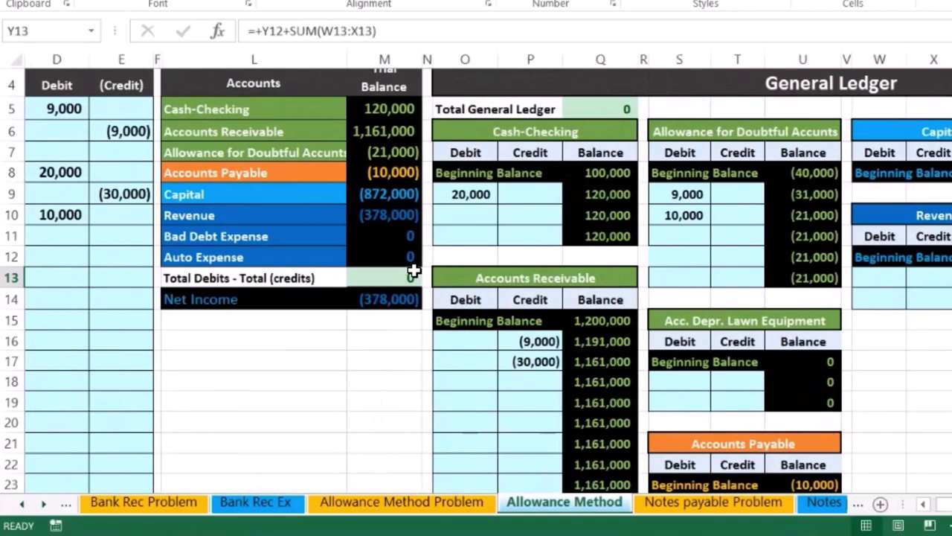
{"action": "scroll", "coordinate": [618, 370], "scroll_direction": "down", "scroll_amount": 6}
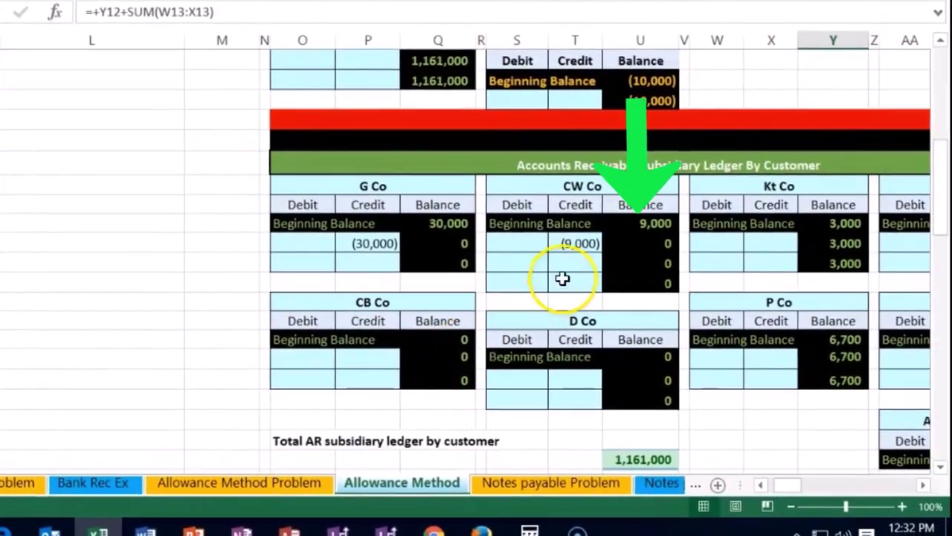
{"action": "left_click", "coordinate": [628, 227]}
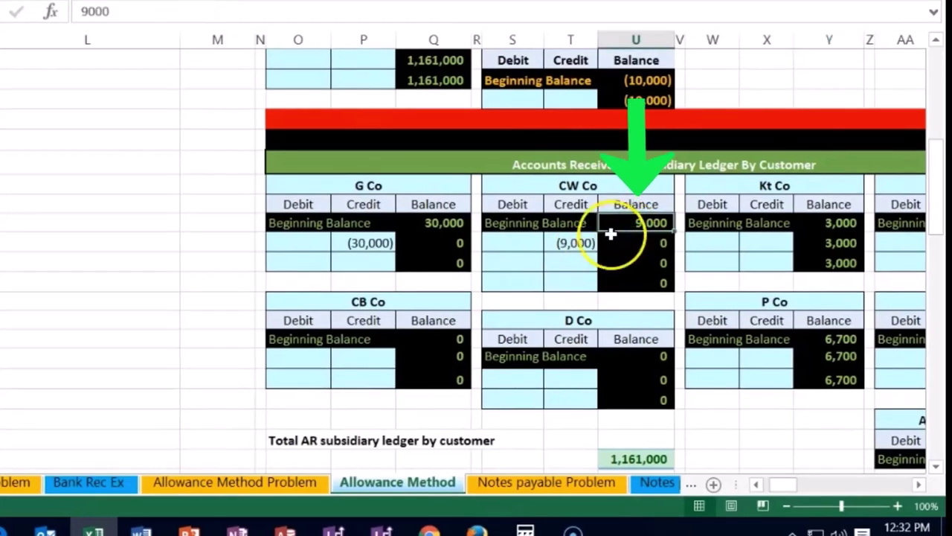
{"action": "left_click", "coordinate": [578, 238]}
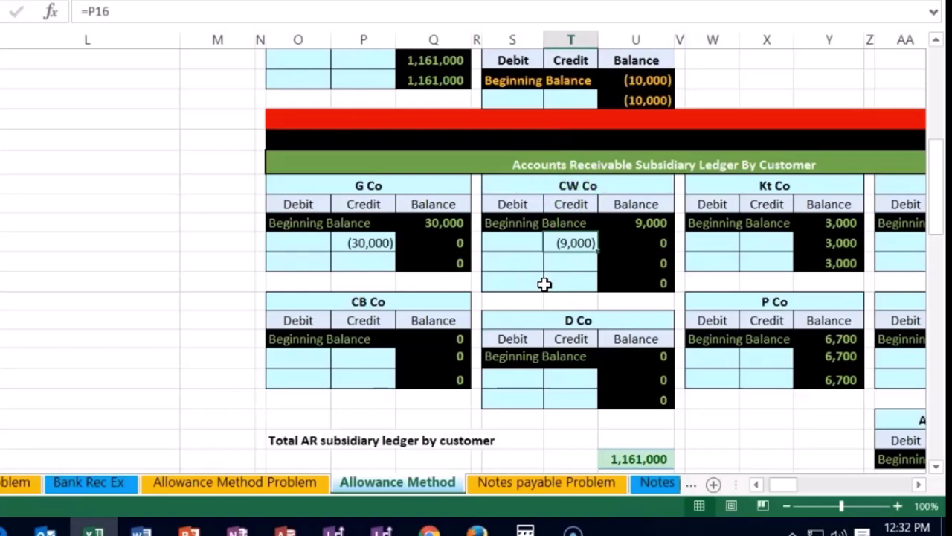
{"action": "left_click", "coordinate": [629, 278]}
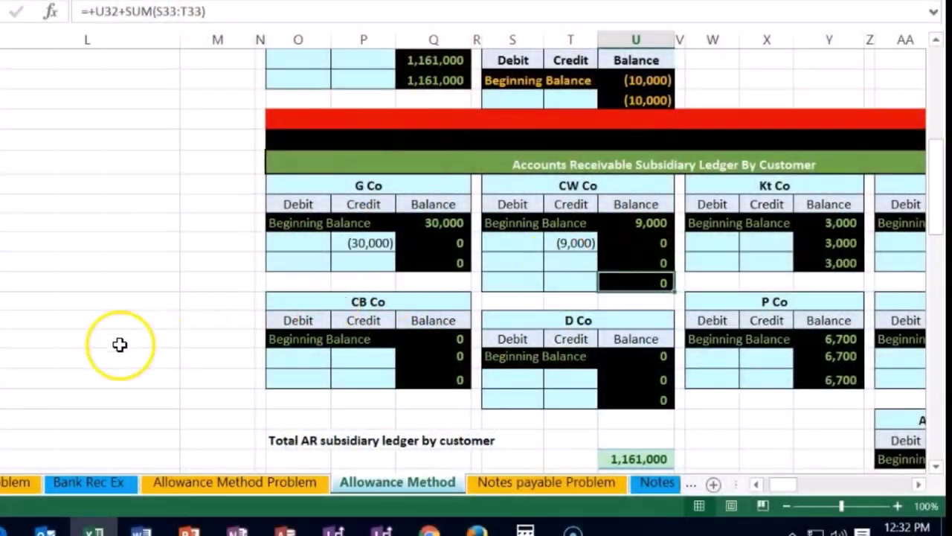
Step: Review the Cash-Checking trial balance line and CW Co's subsidiary ledger alongside the 2/17 write-off entry in the general journal
{"action": "scroll", "coordinate": [96, 346], "scroll_direction": "up", "scroll_amount": 7}
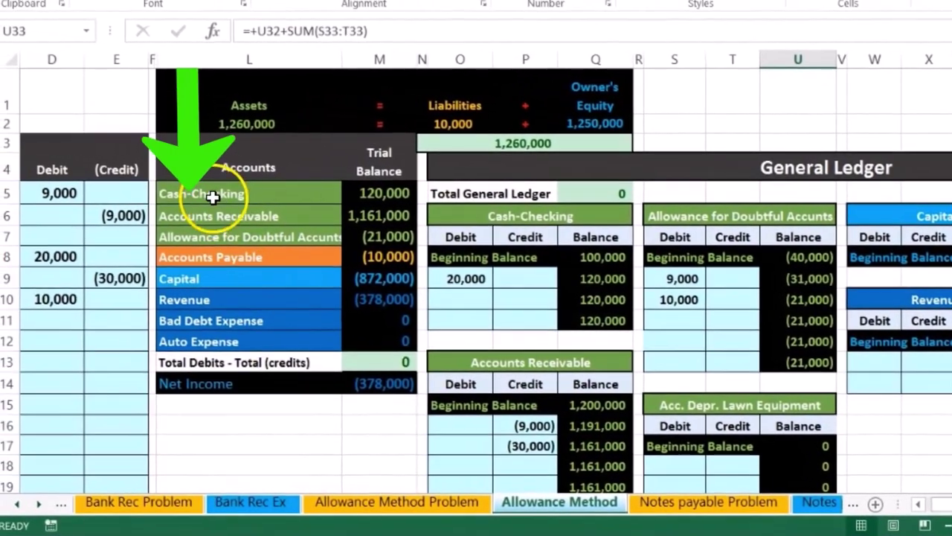
{"action": "left_click_drag", "start_coordinate": [194, 191], "coordinate": [364, 196]}
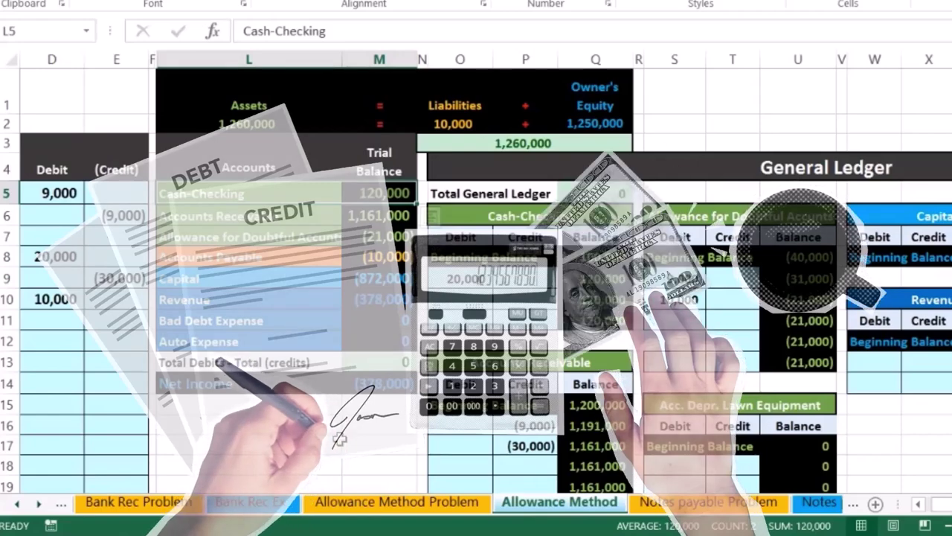
{"action": "scroll", "coordinate": [339, 439], "scroll_direction": "down", "scroll_amount": 5}
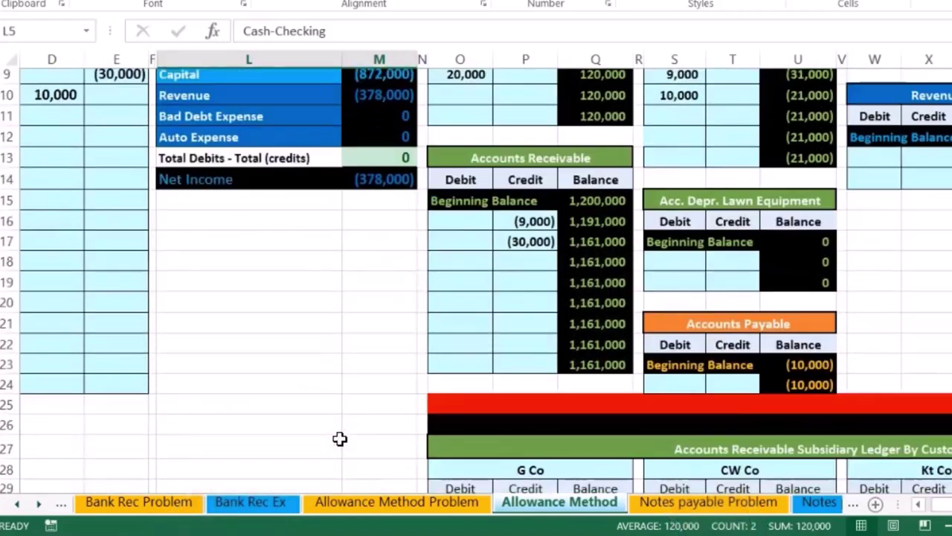
{"action": "scroll", "coordinate": [339, 439], "scroll_direction": "down", "scroll_amount": 1}
{"action": "scroll", "coordinate": [339, 439], "scroll_direction": "down", "scroll_amount": 1}
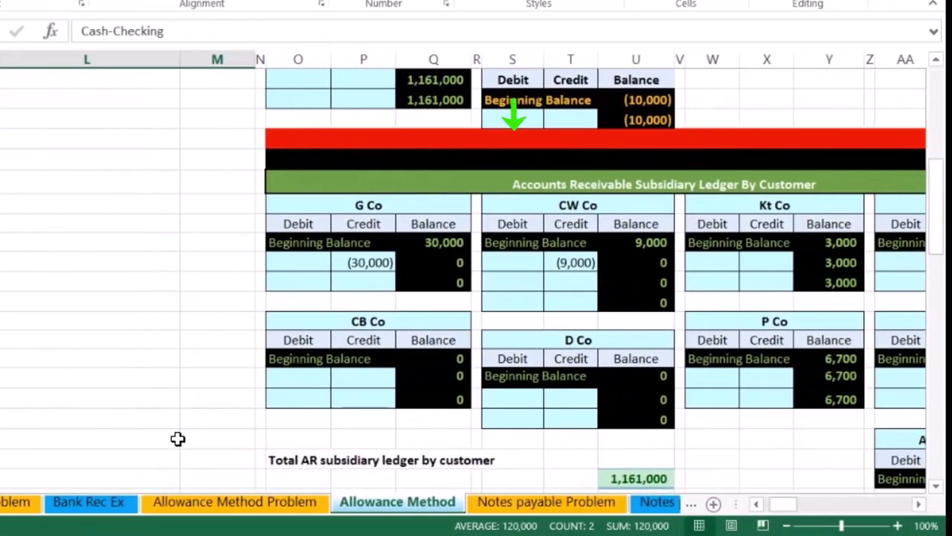
{"action": "left_click", "coordinate": [508, 285]}
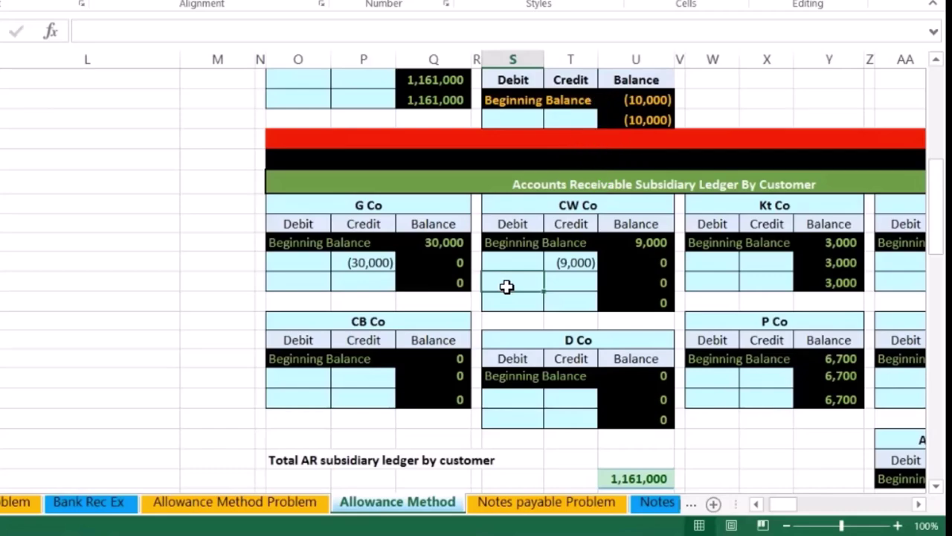
{"action": "left_click_drag", "start_coordinate": [778, 505], "coordinate": [614, 473]}
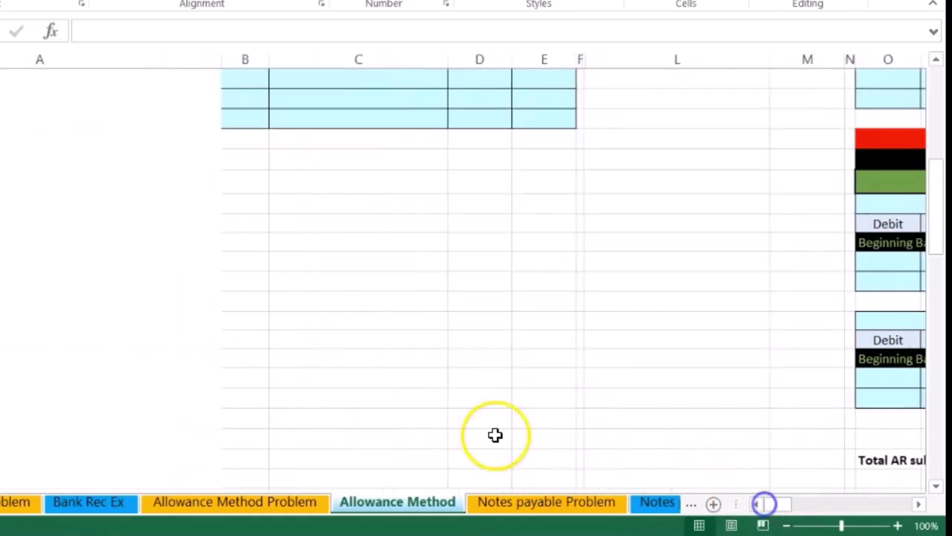
{"action": "scroll", "coordinate": [365, 378], "scroll_direction": "up", "scroll_amount": 6}
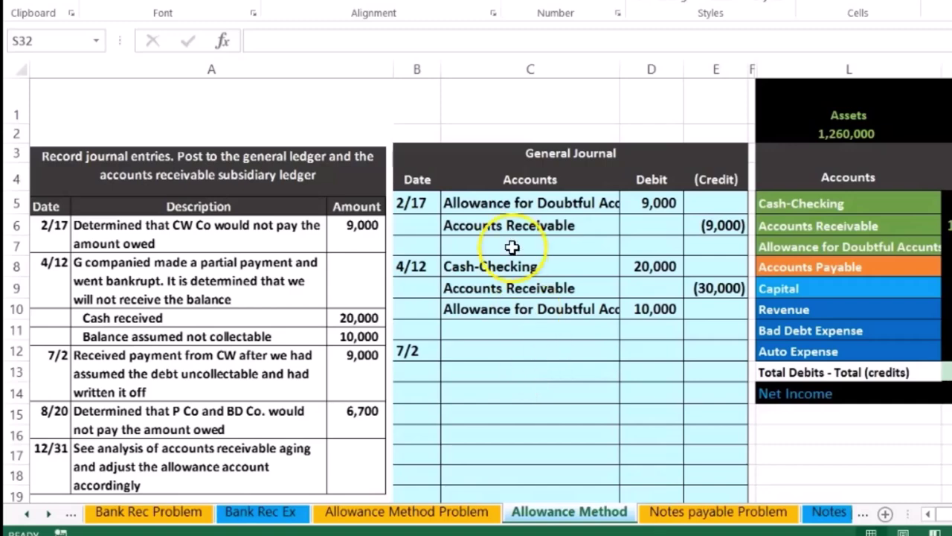
{"action": "mouse_move", "coordinate": [484, 202]}
{"action": "left_mouse_down"}
{"action": "mouse_move", "coordinate": [675, 198]}
{"action": "mouse_move", "coordinate": [704, 223]}
{"action": "left_mouse_up"}
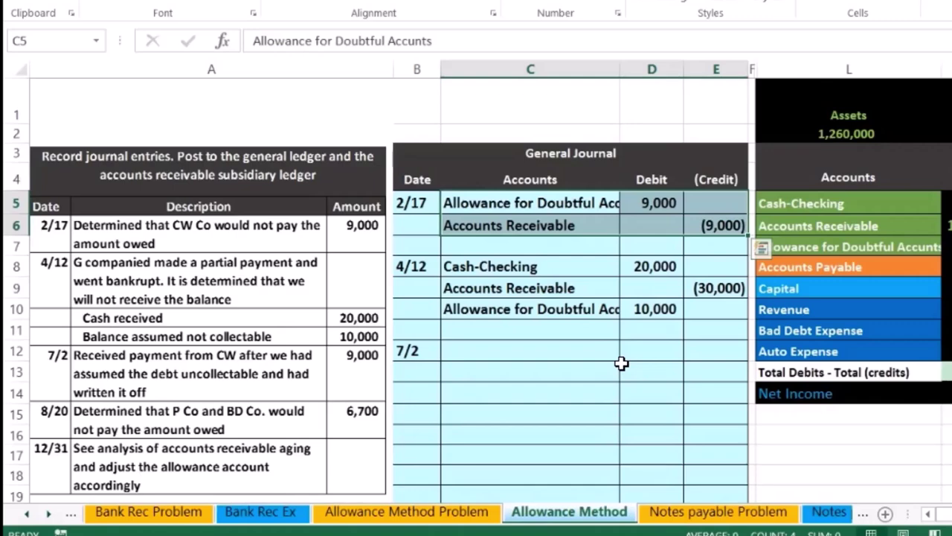
Step: Copy the Accounts Receivable account name from C6 and paste it as values into C12 for the 7/2 entry
{"action": "left_click", "coordinate": [550, 229]}
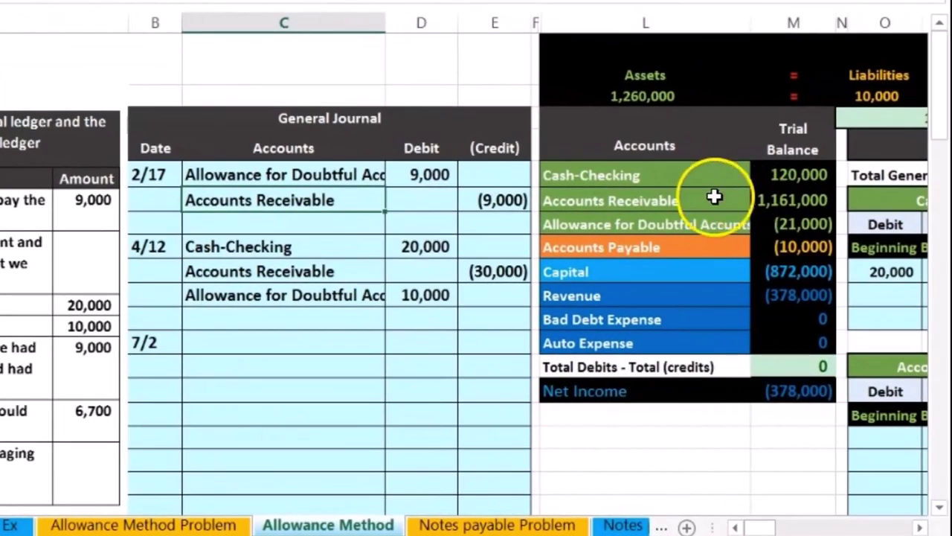
{"action": "right_click", "coordinate": [321, 199]}
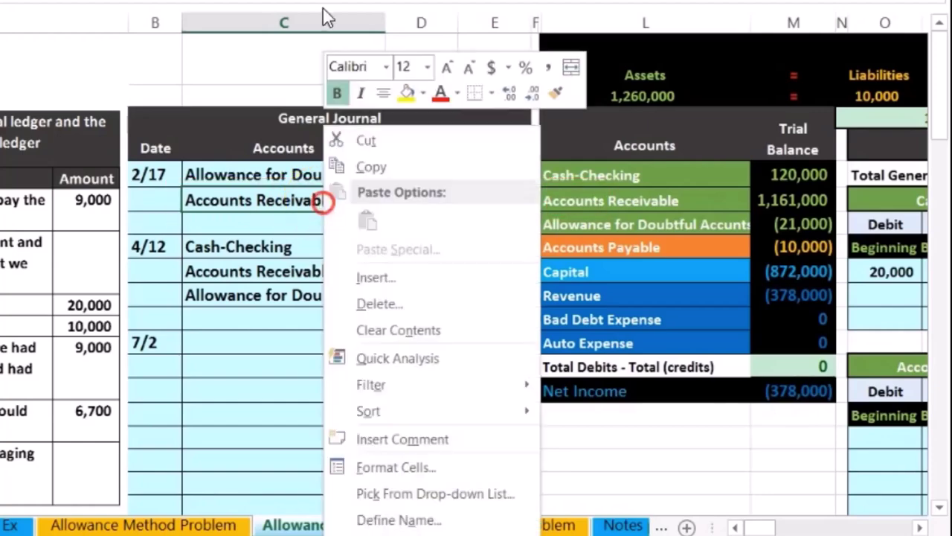
{"action": "left_click", "coordinate": [355, 168]}
{"action": "left_click", "coordinate": [247, 342]}
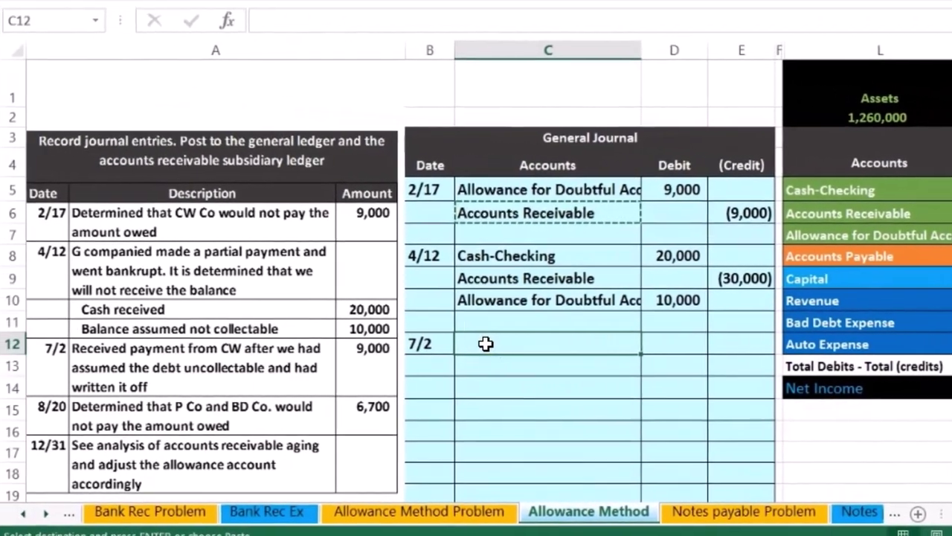
{"action": "right_click", "coordinate": [482, 342]}
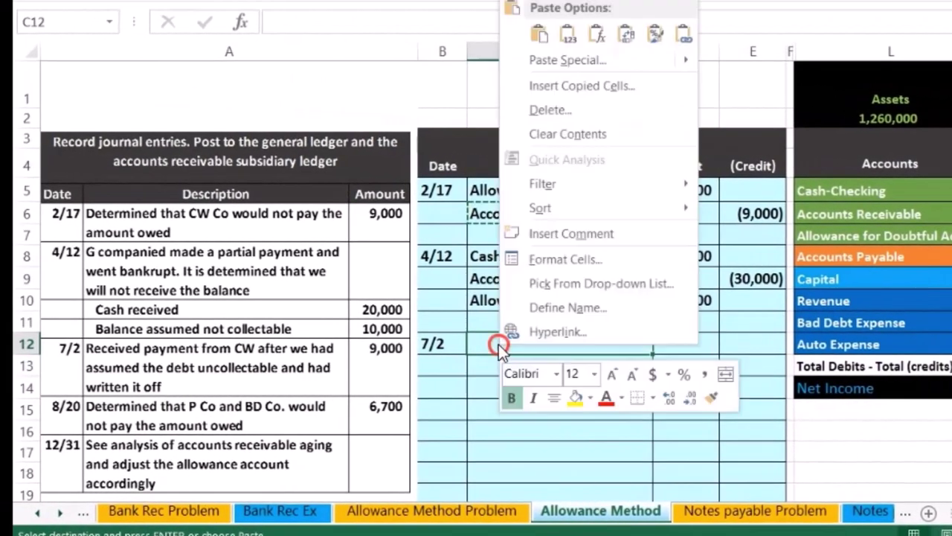
{"action": "left_click", "coordinate": [565, 34]}
Step: Enter a 9,000 debit for Accounts Receivable in cell D12 of the 7/2 entry
{"action": "left_click", "coordinate": [681, 342]}
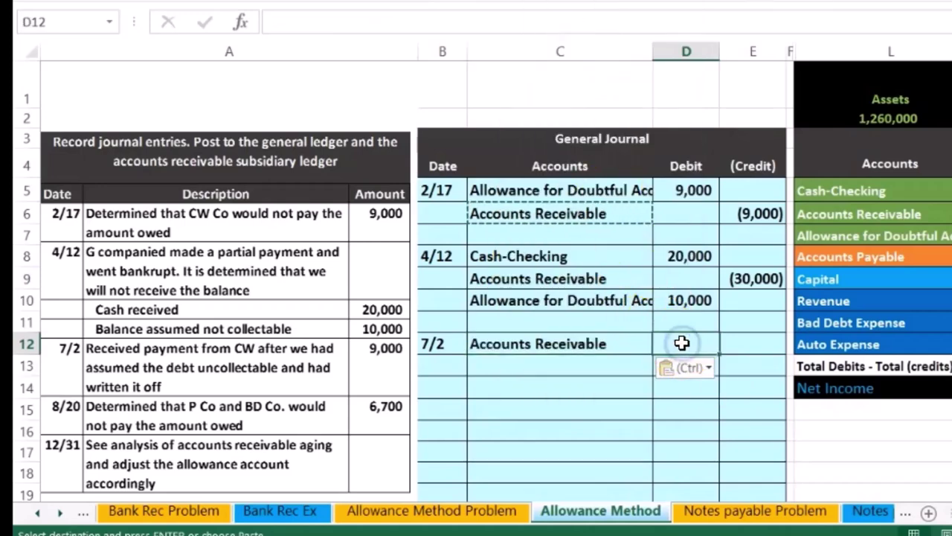
{"action": "type", "text": "9,000"}
{"action": "key", "text": "Return"}
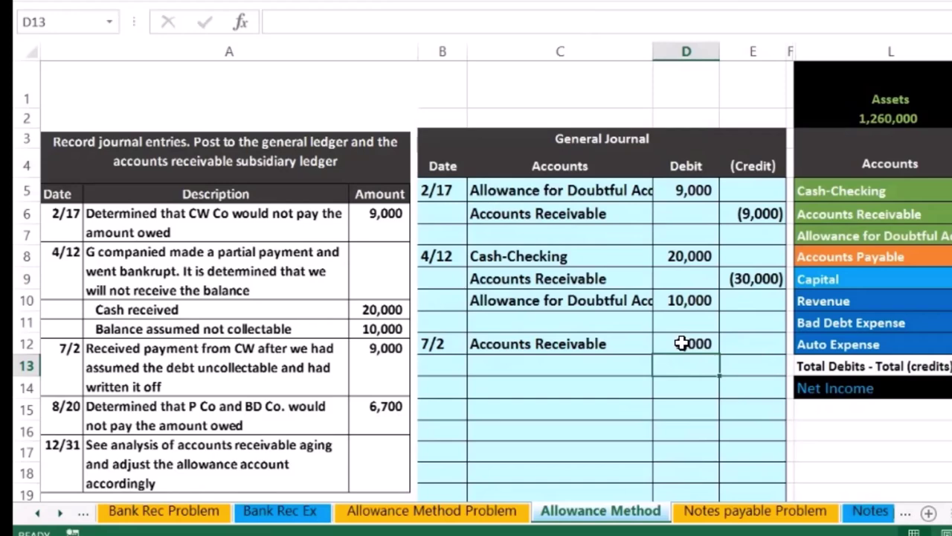
Step: Copy the Allowance for Doubtful Accunts account name from C5 and paste it into C13 for the 7/2 entry
{"action": "left_click", "coordinate": [609, 191]}
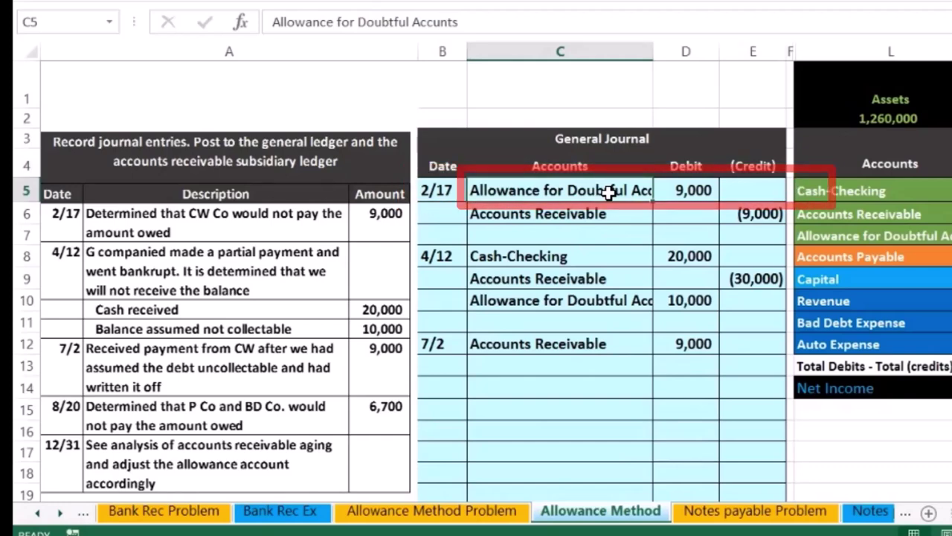
{"action": "right_click", "coordinate": [608, 192]}
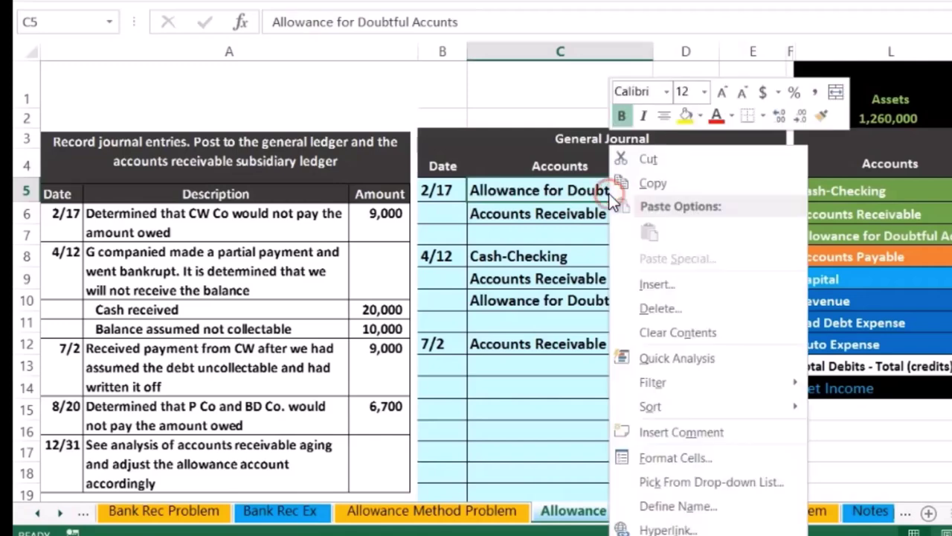
{"action": "left_click", "coordinate": [625, 186]}
{"action": "left_click", "coordinate": [542, 362]}
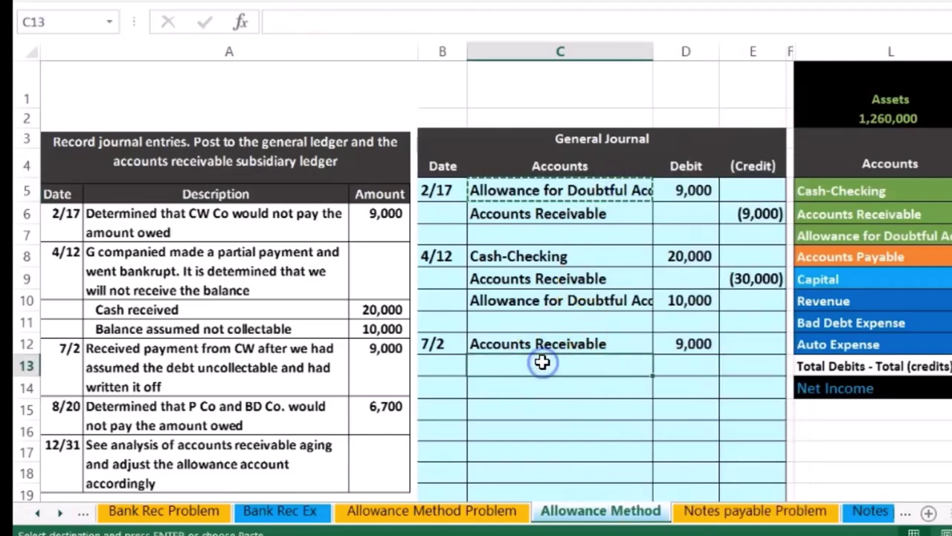
{"action": "right_click", "coordinate": [542, 361]}
{"action": "left_click", "coordinate": [611, 57]}
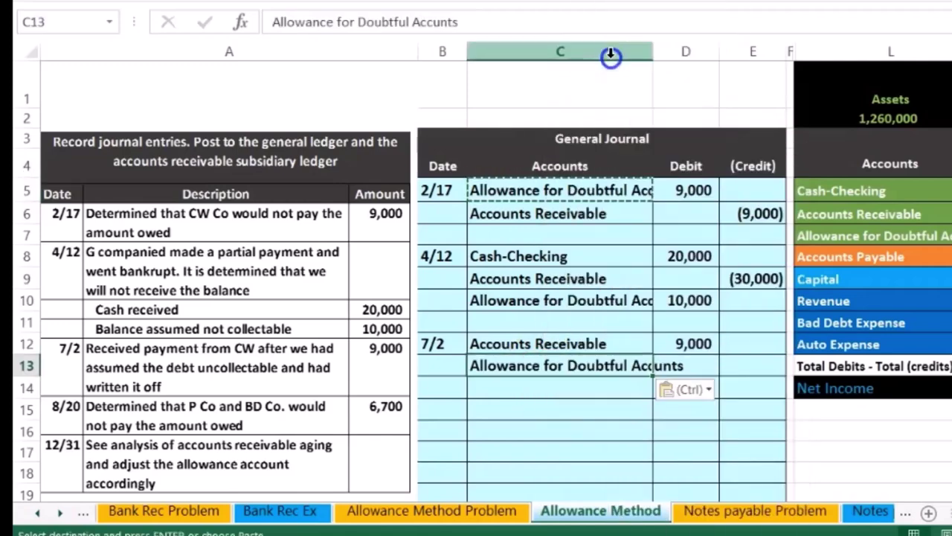
Step: Enter -9000 in E13 as the credit to Allowance for Doubtful Accunts in the 7/2 entry
{"action": "left_click", "coordinate": [754, 364]}
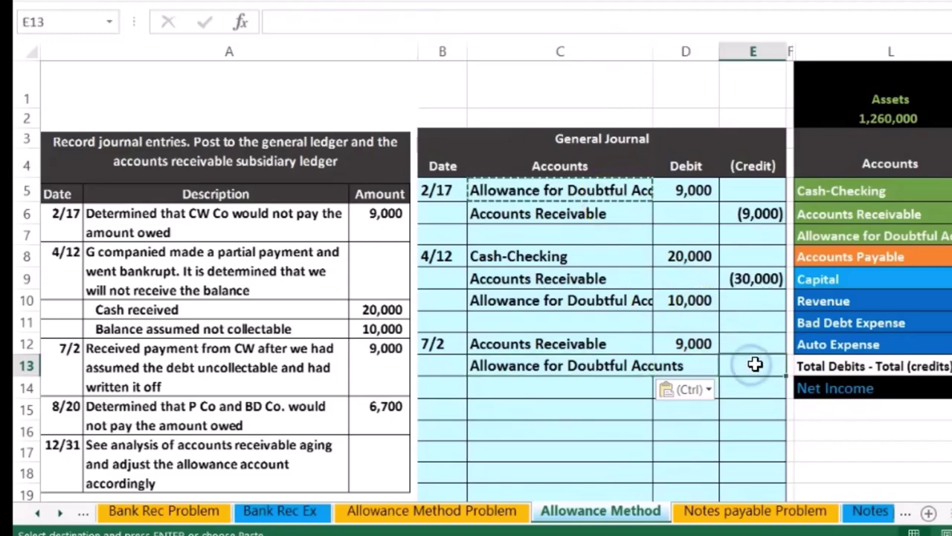
{"action": "type", "text": "-9000"}
{"action": "key", "text": "Return"}
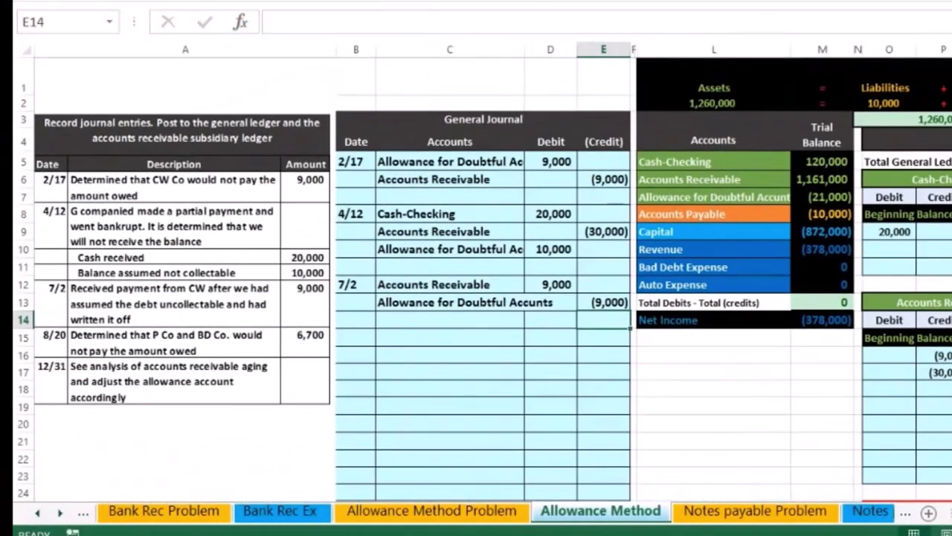
Step: Post the 7/2 debit to the Accounts Receivable general ledger account by linking O18 to the journal with =D12
{"action": "key", "text": "Right"}
{"action": "key", "text": "Right"}
{"action": "key", "text": "Right"}
{"action": "key", "text": "Right"}
{"action": "key", "text": "Right"}
{"action": "key", "text": "Right"}
{"action": "key", "text": "Right"}
{"action": "key", "text": "Right"}
{"action": "key", "text": "Right"}
{"action": "key", "text": "Right"}
{"action": "key", "text": "Right"}
{"action": "key", "text": "Right"}
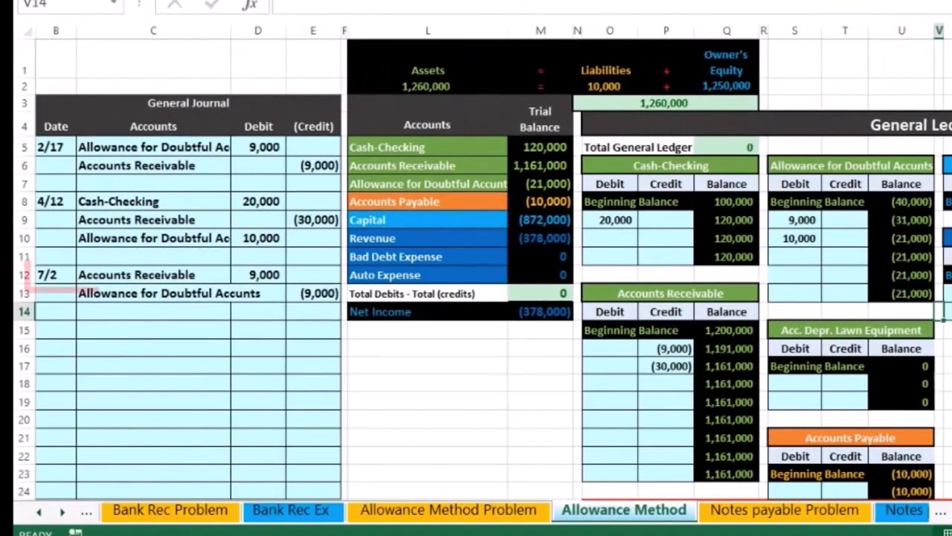
{"action": "left_click_drag", "start_coordinate": [213, 272], "coordinate": [266, 272]}
{"action": "left_click_drag", "start_coordinate": [421, 166], "coordinate": [526, 167]}
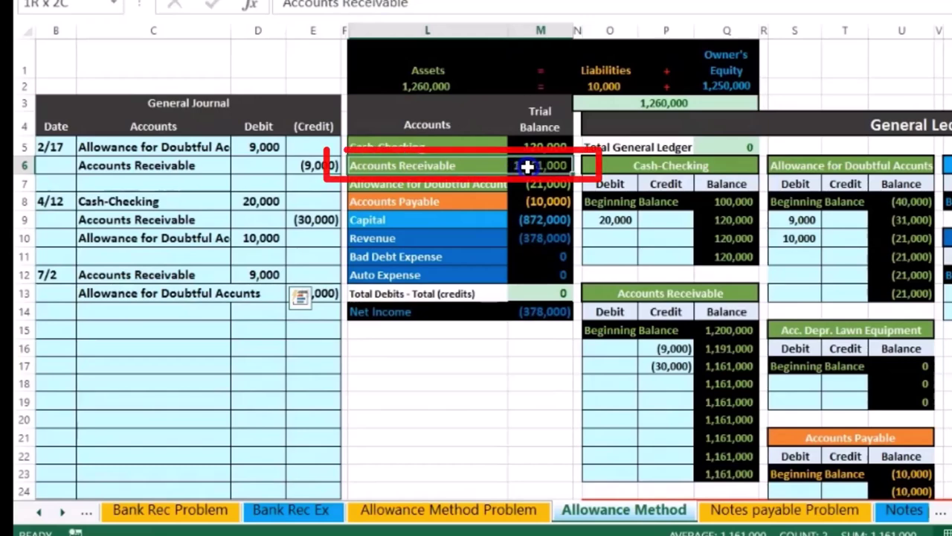
{"action": "left_click", "coordinate": [592, 293]}
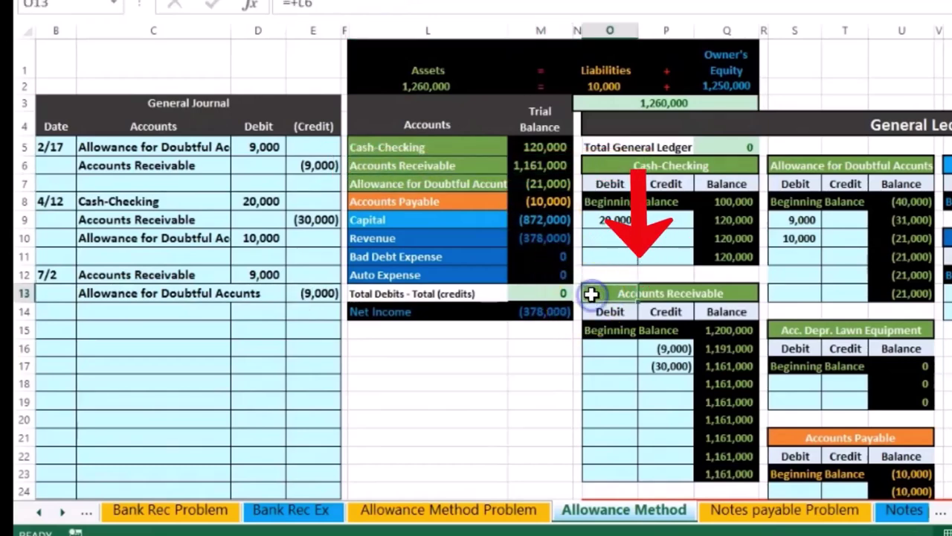
{"action": "left_click", "coordinate": [610, 391]}
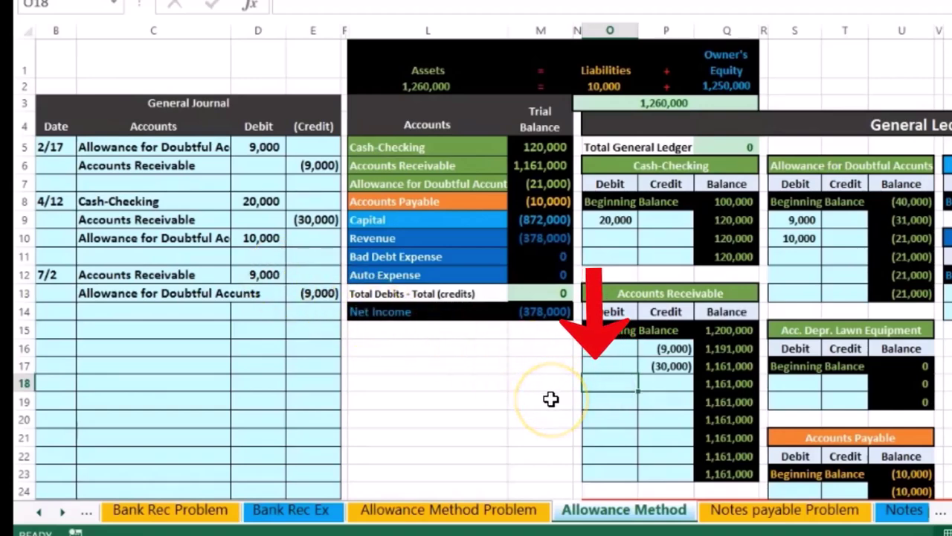
{"action": "type", "text": "="}
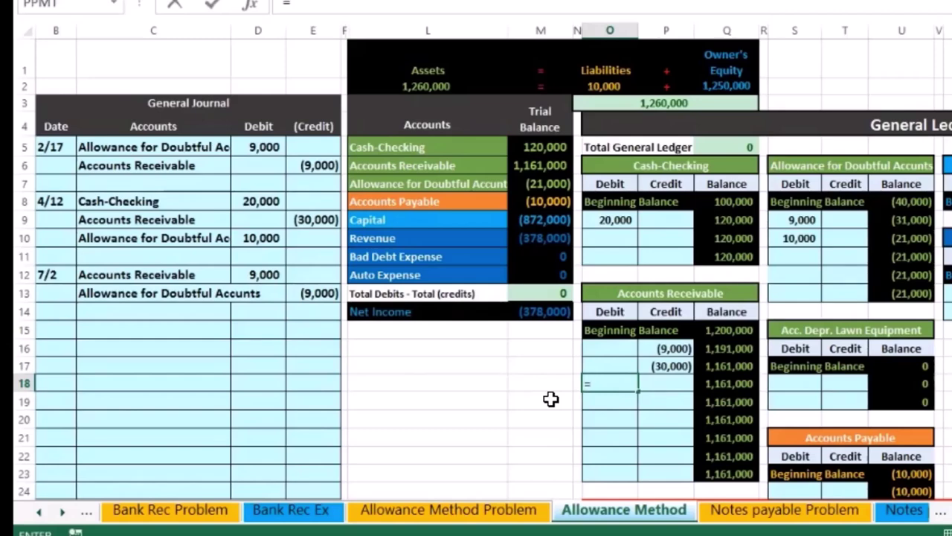
{"action": "left_click", "coordinate": [260, 277]}
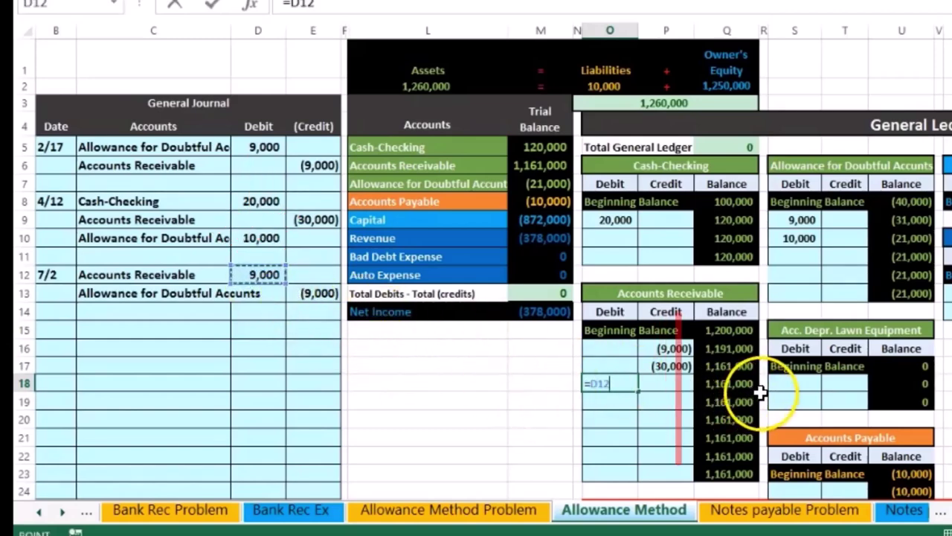
{"action": "key", "text": "Return"}
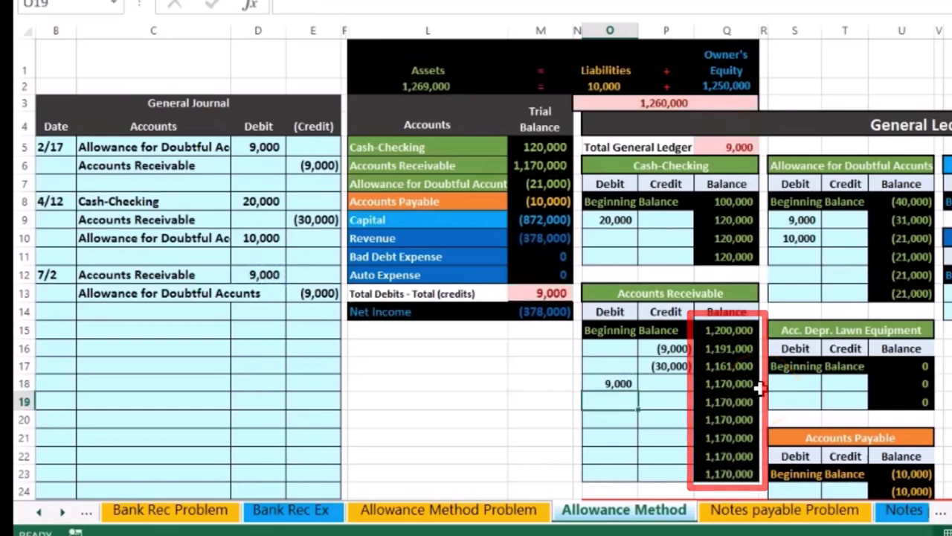
{"action": "left_click", "coordinate": [685, 365]}
{"action": "left_click", "coordinate": [615, 385]}
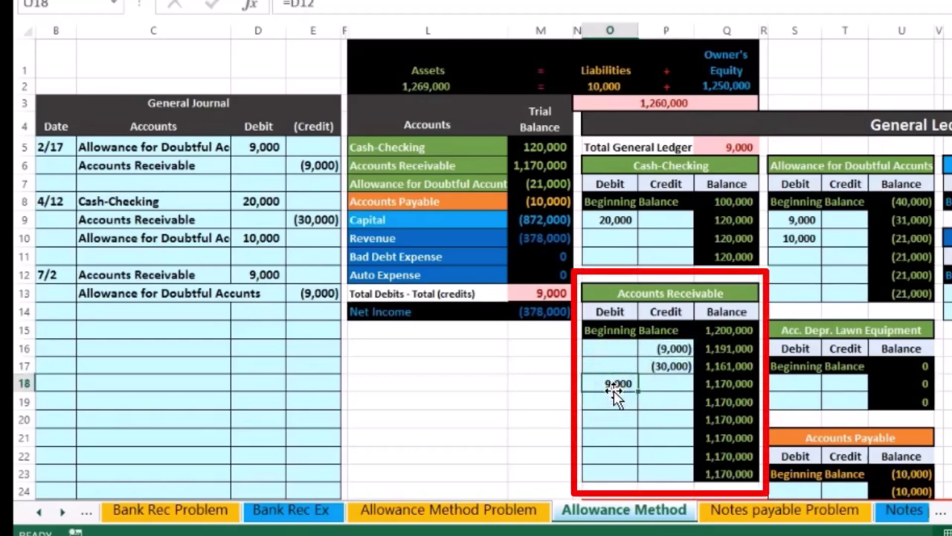
Step: Post the 7/2 credit to the Allowance for Doubtful Accunts general ledger account by linking T11 to the journal with =E13
{"action": "left_click", "coordinate": [232, 293]}
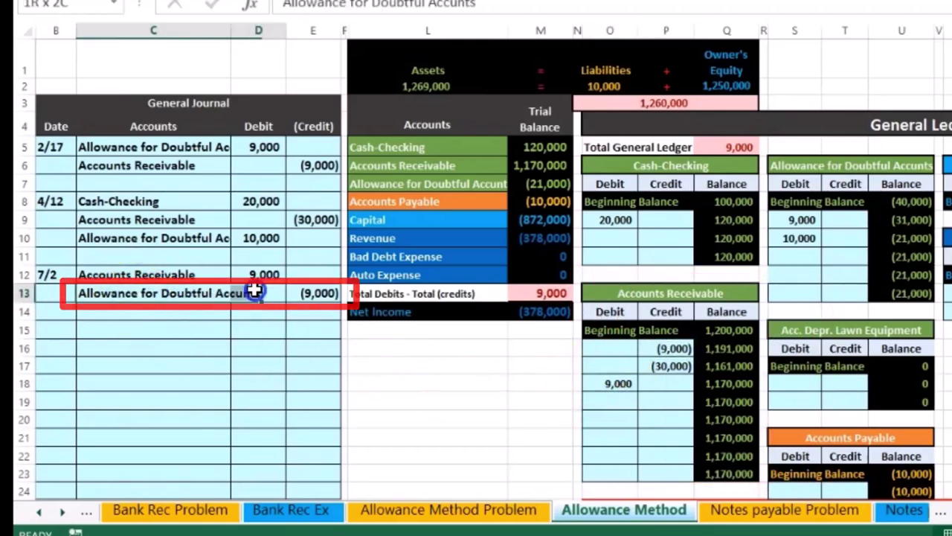
{"action": "left_click", "coordinate": [305, 292], "text": "shift"}
{"action": "left_click_drag", "start_coordinate": [372, 185], "coordinate": [540, 185]}
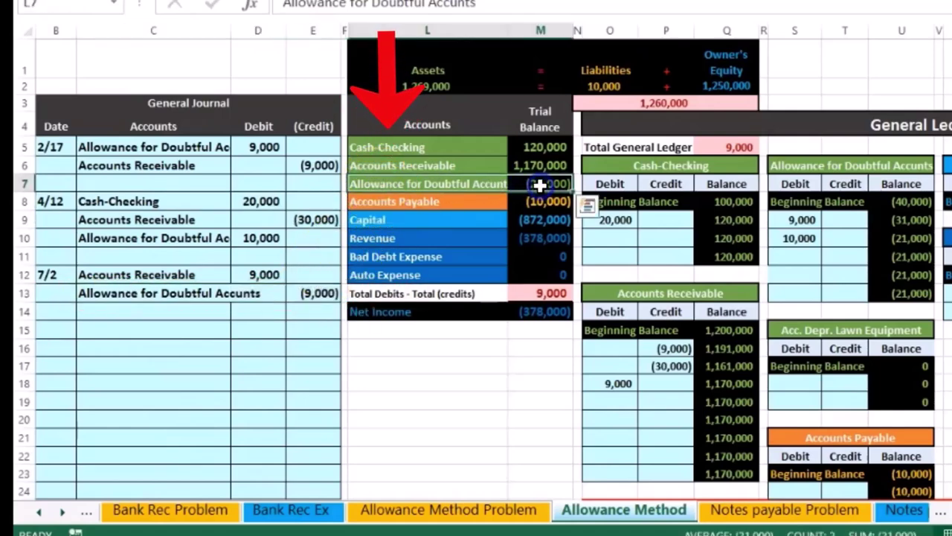
{"action": "left_click", "coordinate": [887, 129]}
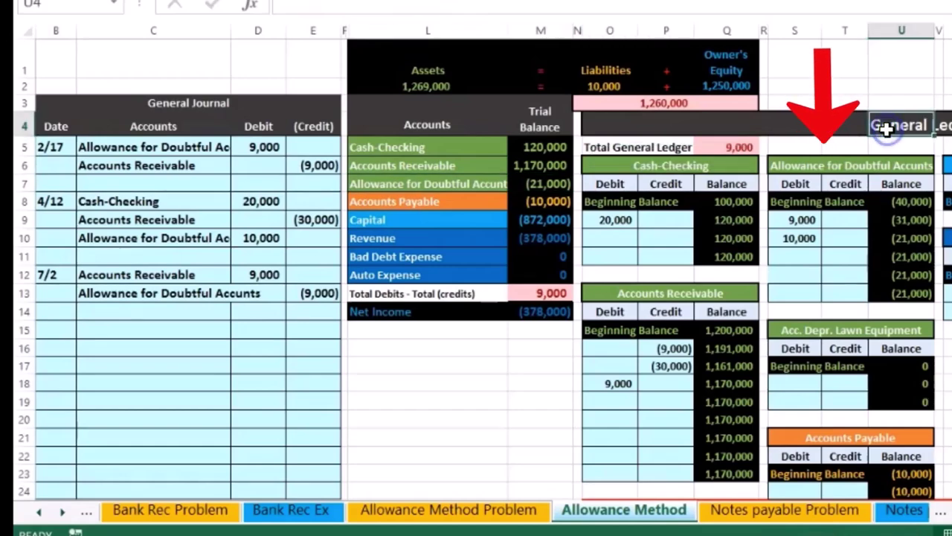
{"action": "left_click", "coordinate": [843, 256]}
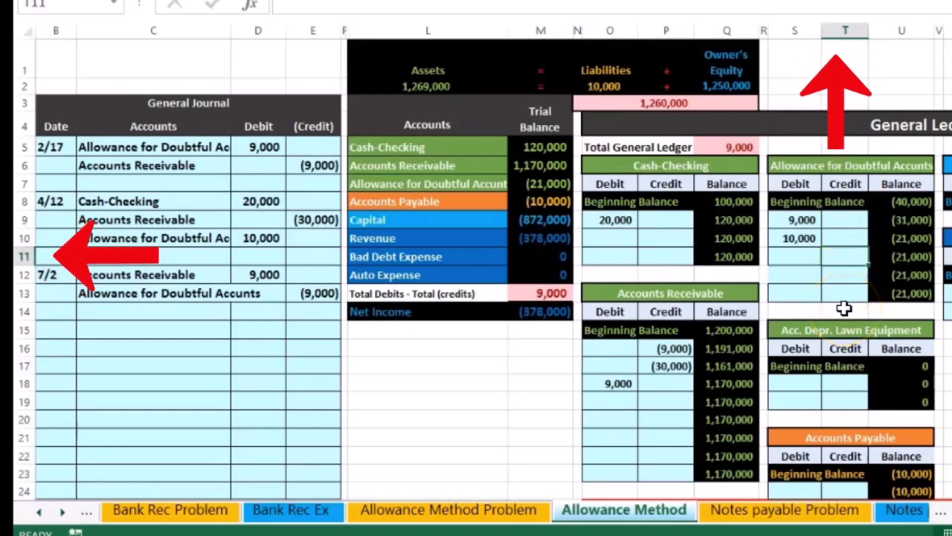
{"action": "type", "text": "="}
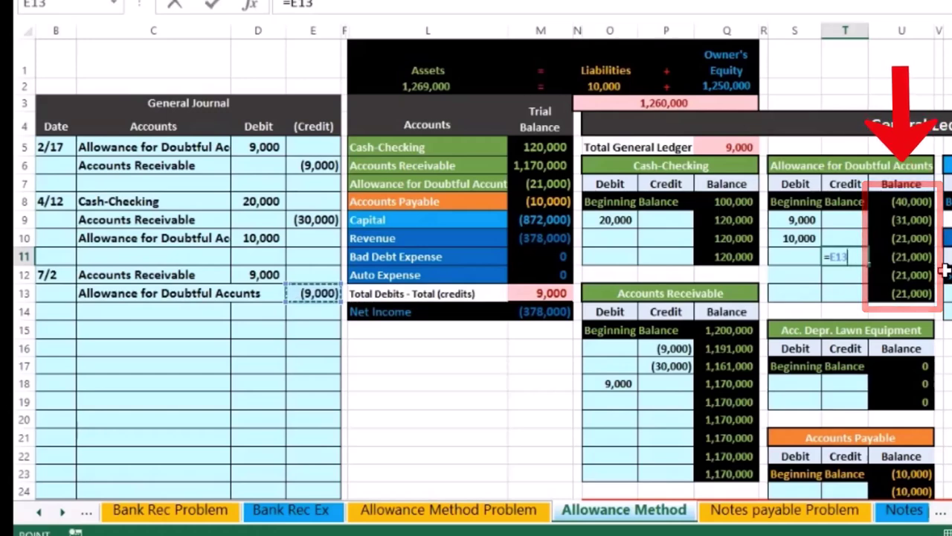
{"action": "key", "text": "Return"}
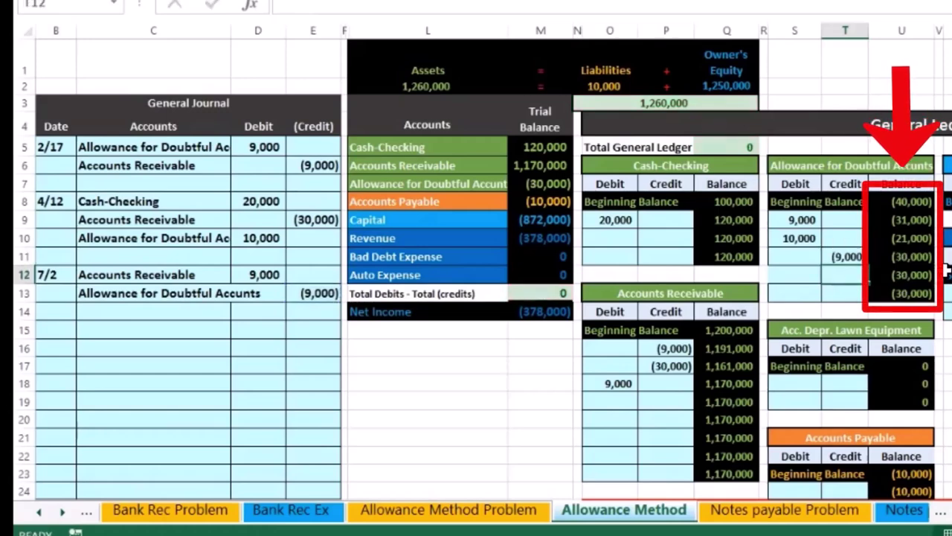
{"action": "left_click", "coordinate": [900, 267]}
{"action": "left_click", "coordinate": [902, 255]}
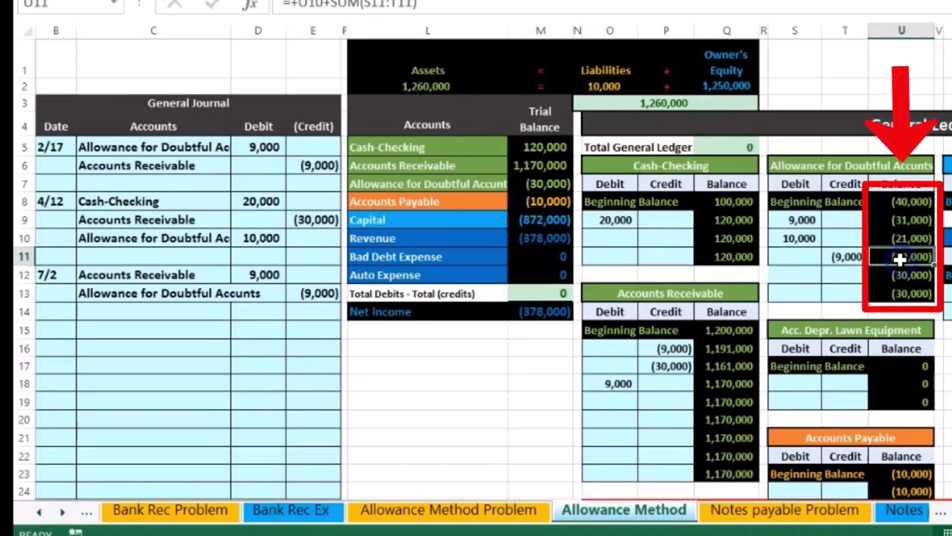
Step: Post the recovery as a debit in CW Co's subsidiary ledger by linking S32 to the Accounts Receivable posting in O18
{"action": "left_click", "coordinate": [617, 384]}
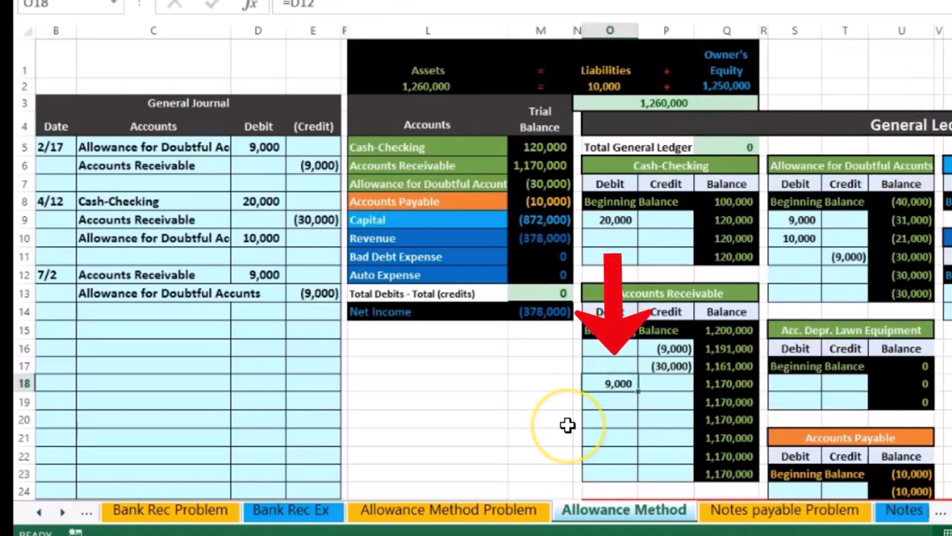
{"action": "scroll", "coordinate": [568, 425], "scroll_direction": "down", "scroll_amount": 3}
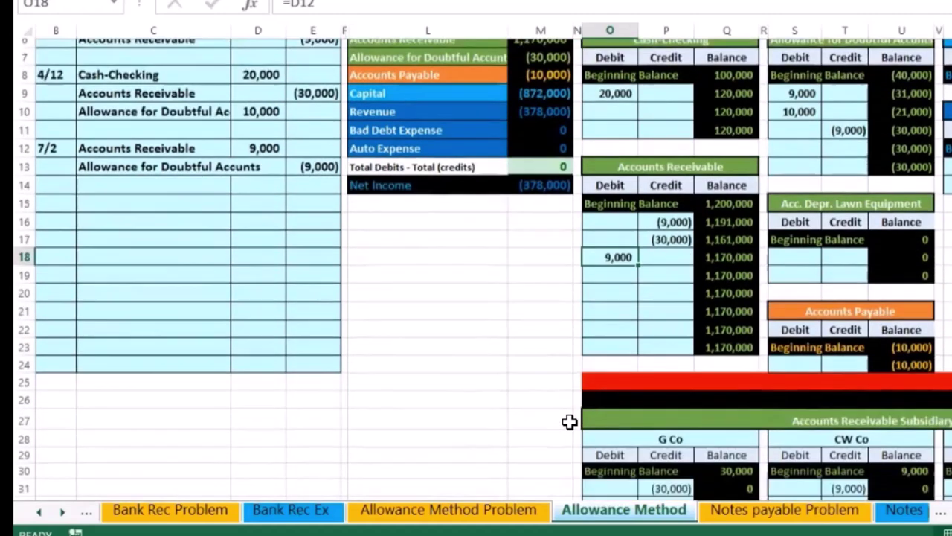
{"action": "scroll", "coordinate": [568, 424], "scroll_direction": "down", "scroll_amount": 2}
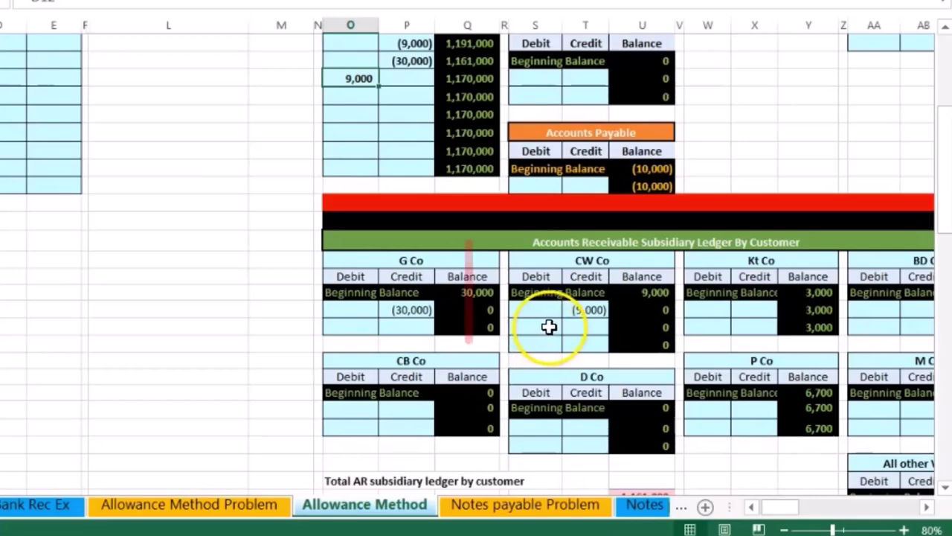
{"action": "left_click", "coordinate": [548, 328]}
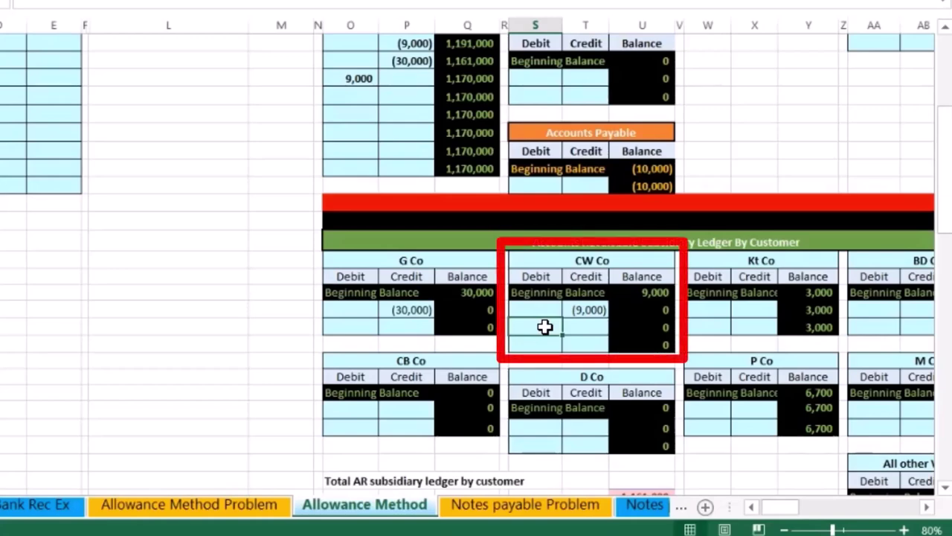
{"action": "type", "text": "="}
{"action": "left_click", "coordinate": [361, 80]}
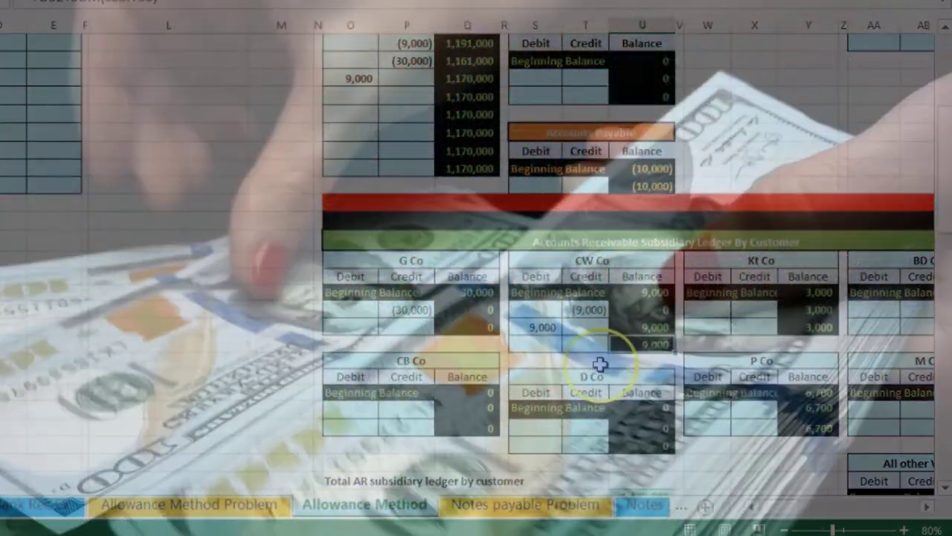
{"action": "left_click", "coordinate": [585, 341]}
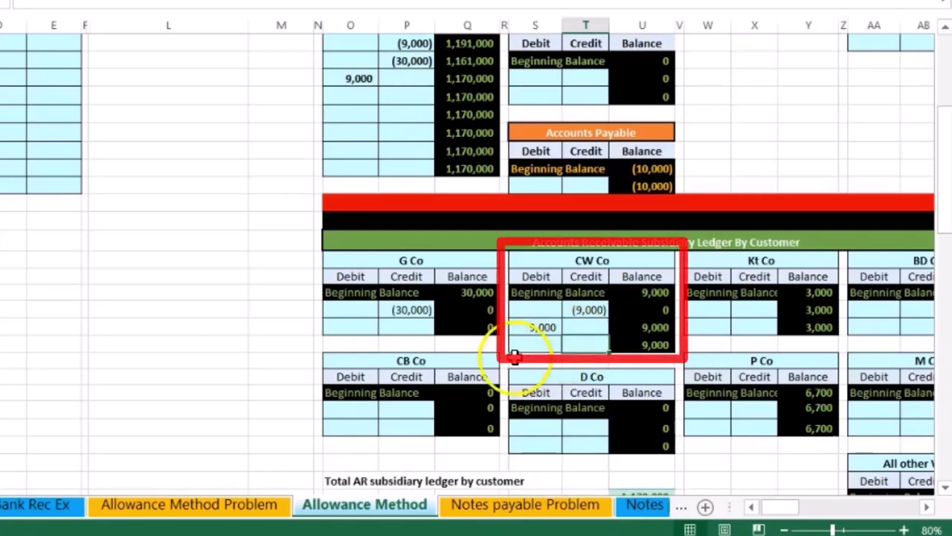
Step: Inspect the Total AR subsidiary ledger by customer formula and compare its total with the Accounts Receivable general ledger and trial balance amounts
{"action": "left_click_drag", "start_coordinate": [781, 506], "coordinate": [793, 506]}
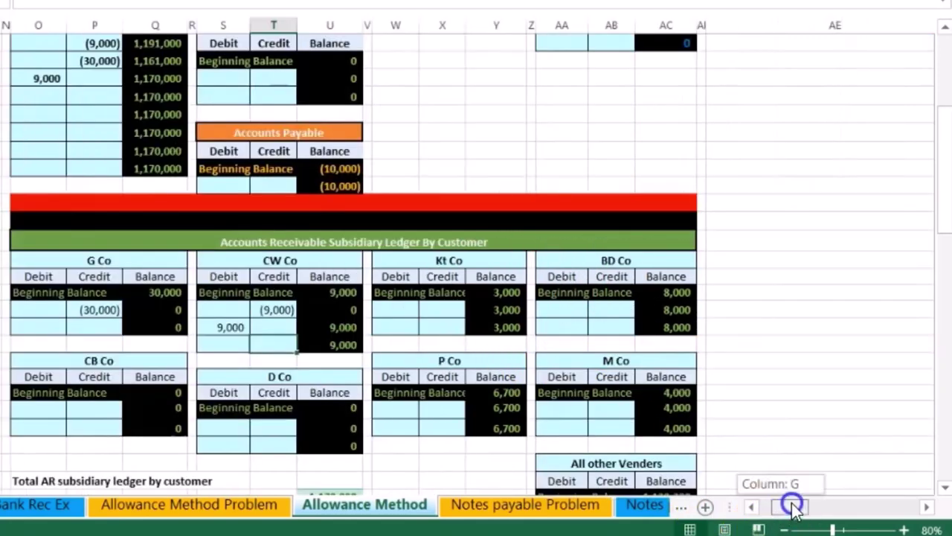
{"action": "scroll", "coordinate": [629, 380], "scroll_direction": "down", "scroll_amount": 3}
{"action": "double_click", "coordinate": [335, 338]}
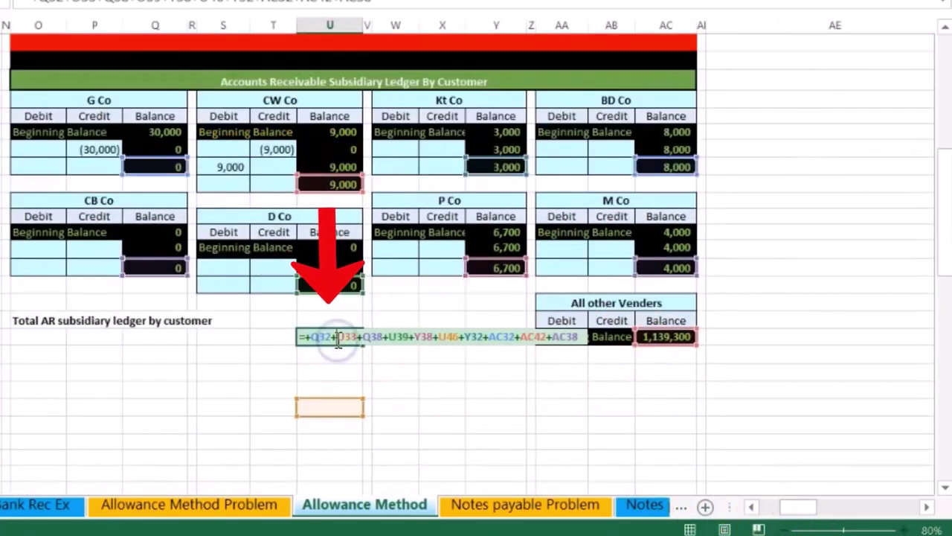
{"action": "key", "text": "Return"}
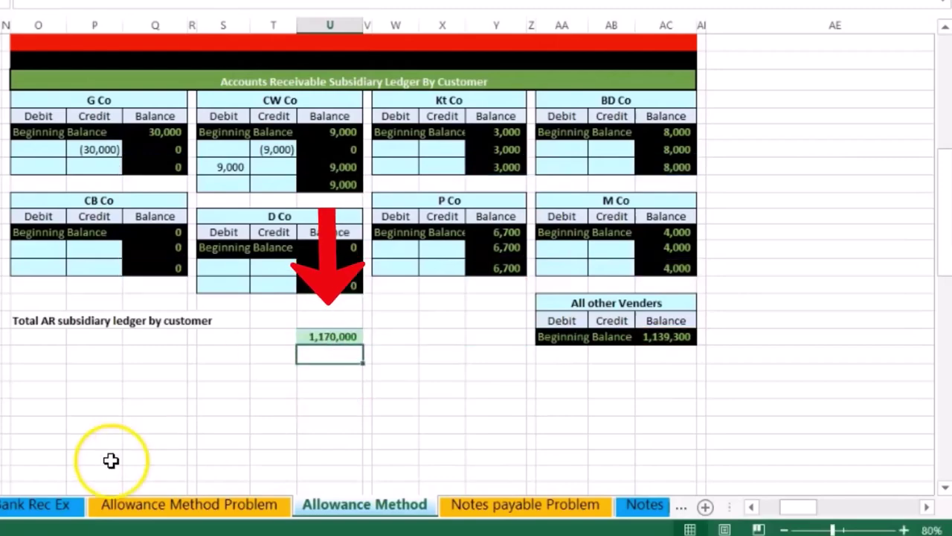
{"action": "scroll", "coordinate": [172, 382], "scroll_direction": "up", "scroll_amount": 6}
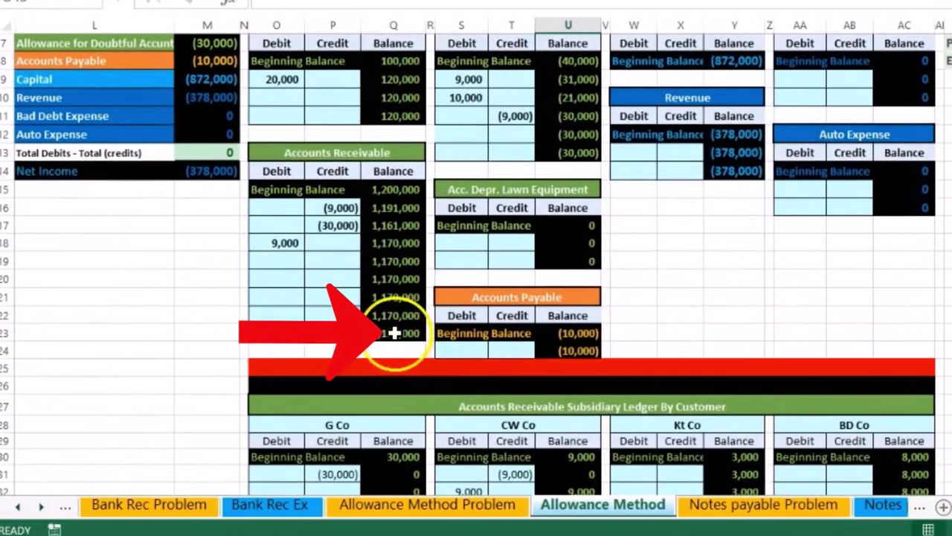
{"action": "left_click", "coordinate": [388, 331]}
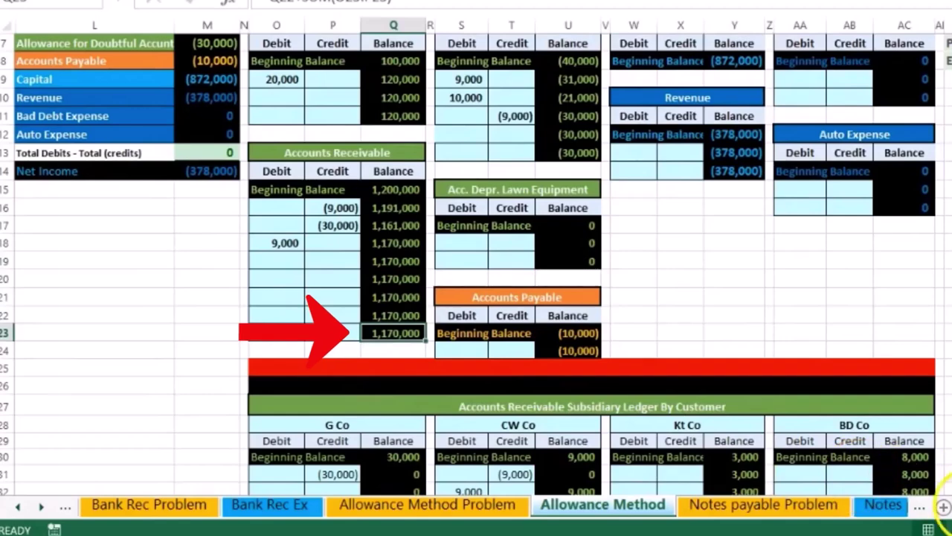
{"action": "scroll", "coordinate": [897, 463], "scroll_direction": "up", "scroll_amount": 2}
{"action": "left_click", "coordinate": [207, 159]}
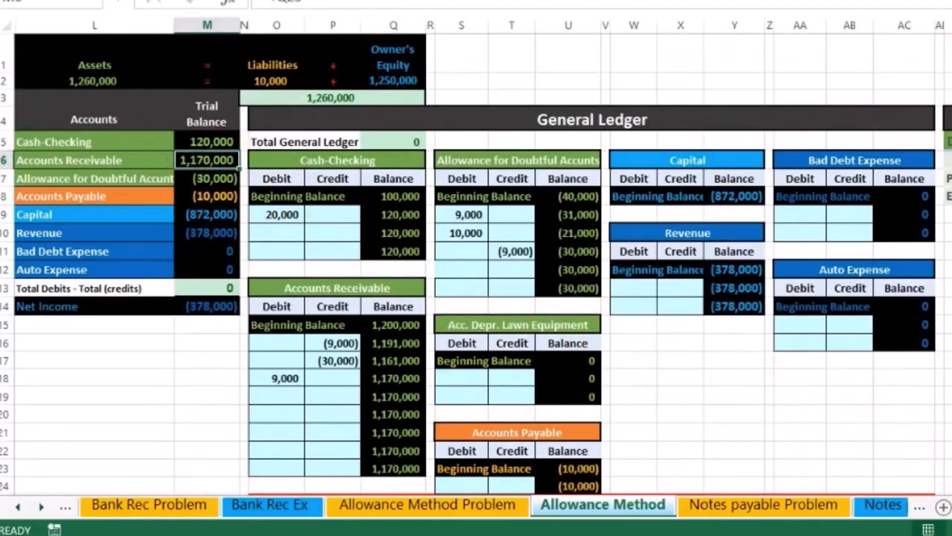
Step: Copy the Cash-Checking account name from the trial balance into journal cell C15 as values only, beneath the first 7/2 entry
{"action": "scroll", "coordinate": [843, 463], "scroll_direction": "up", "scroll_amount": 3}
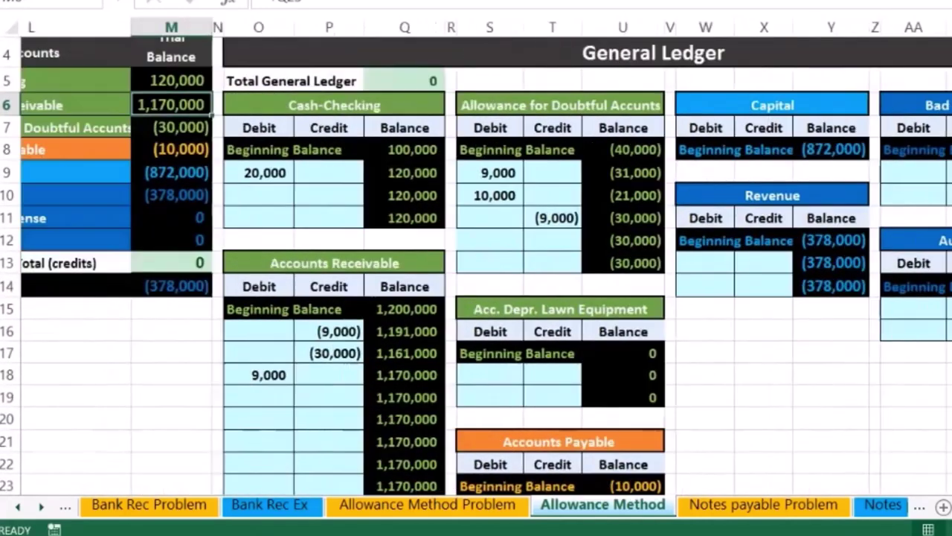
{"action": "scroll", "coordinate": [844, 462], "scroll_direction": "left", "scroll_amount": 4}
{"action": "left_click", "coordinate": [516, 314]}
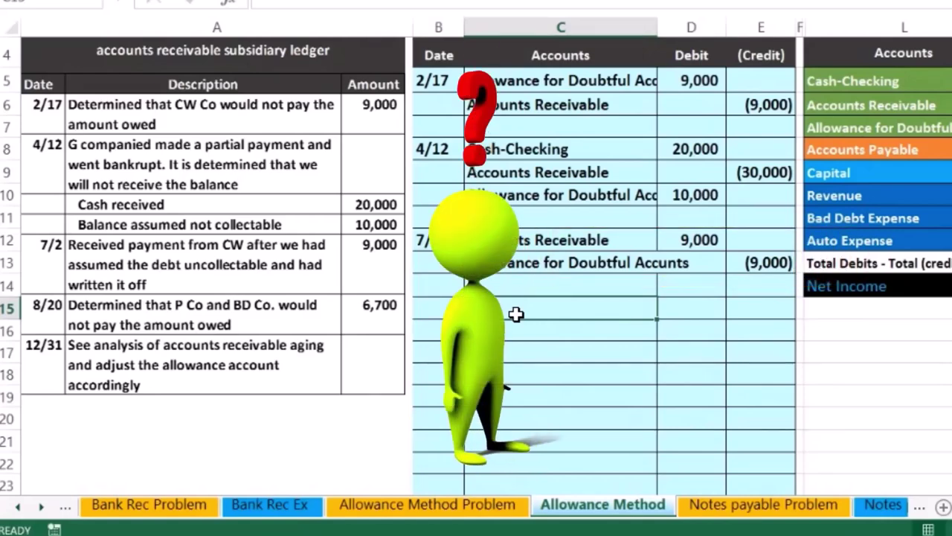
{"action": "left_click_drag", "start_coordinate": [836, 81], "coordinate": [828, 81]}
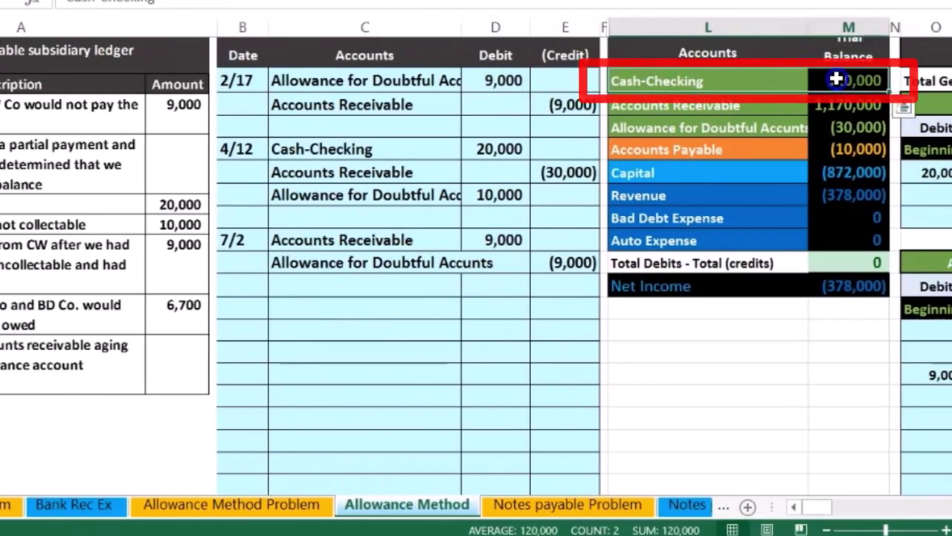
{"action": "left_click", "coordinate": [757, 84]}
{"action": "right_click", "coordinate": [757, 84]}
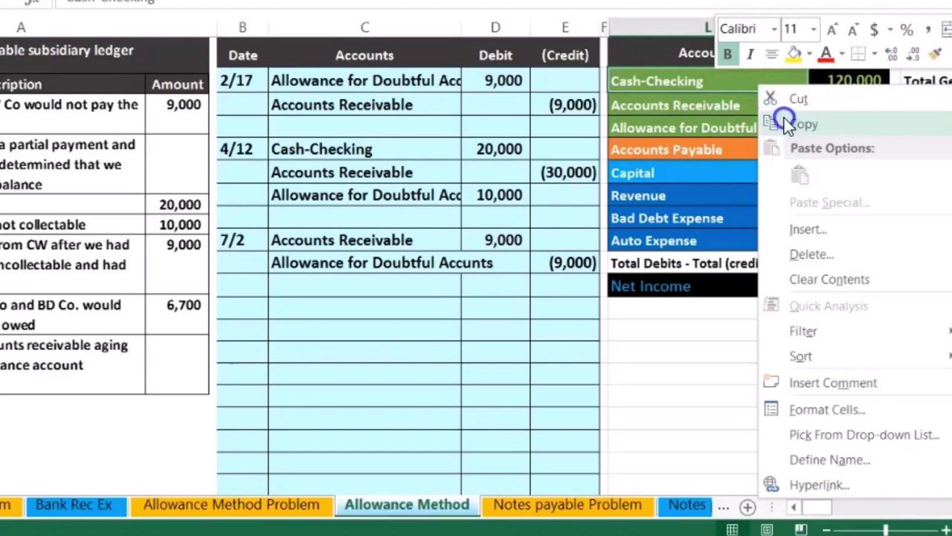
{"action": "left_click", "coordinate": [789, 122]}
{"action": "left_click", "coordinate": [327, 314]}
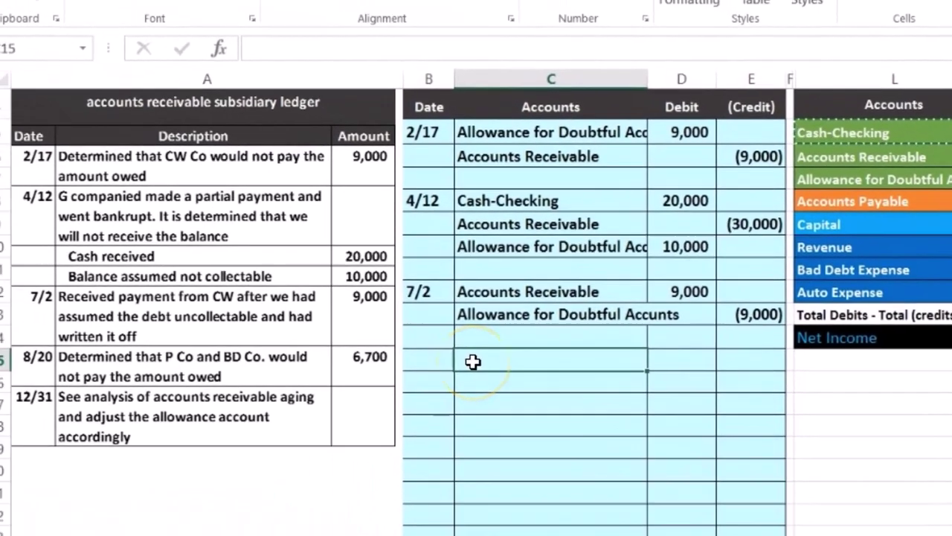
{"action": "right_click", "coordinate": [474, 360]}
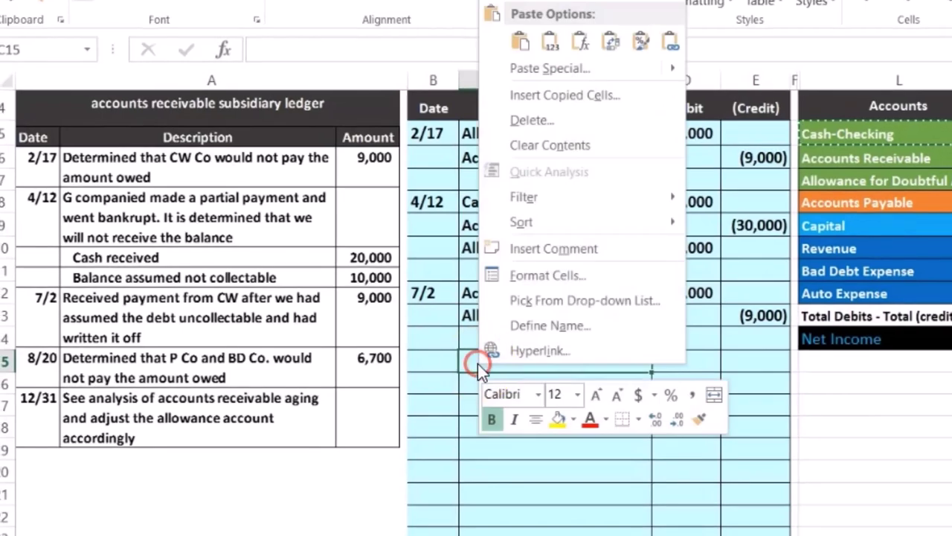
{"action": "left_click", "coordinate": [548, 42]}
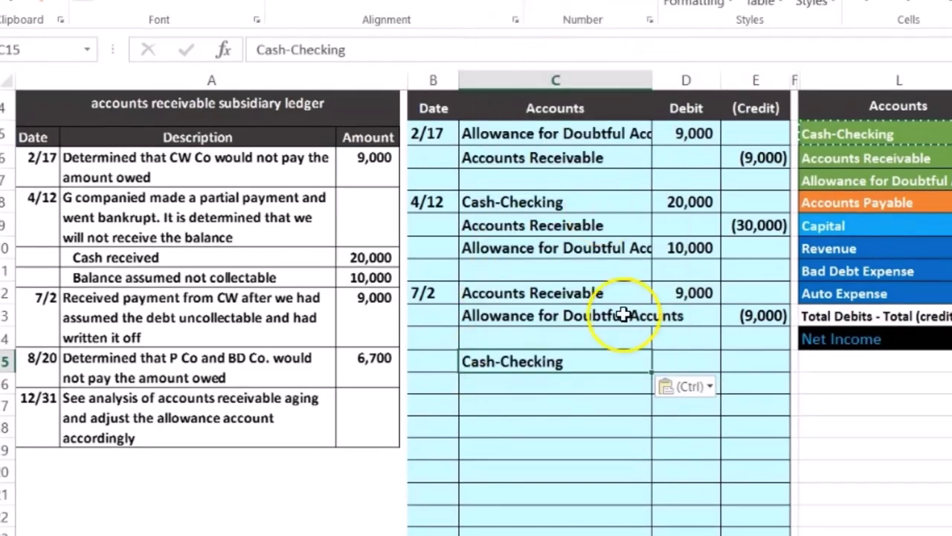
Step: Enter a 9,000 debit for Cash-Checking in D15 and a credit of -9000 in E16
{"action": "left_click", "coordinate": [665, 362]}
{"action": "type", "text": "900"}
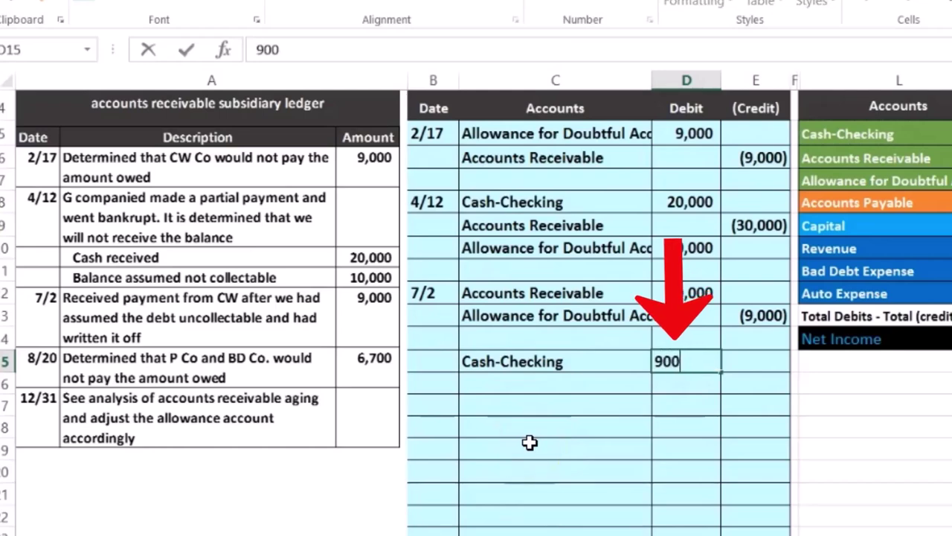
{"action": "key", "text": "ctrl+Return"}
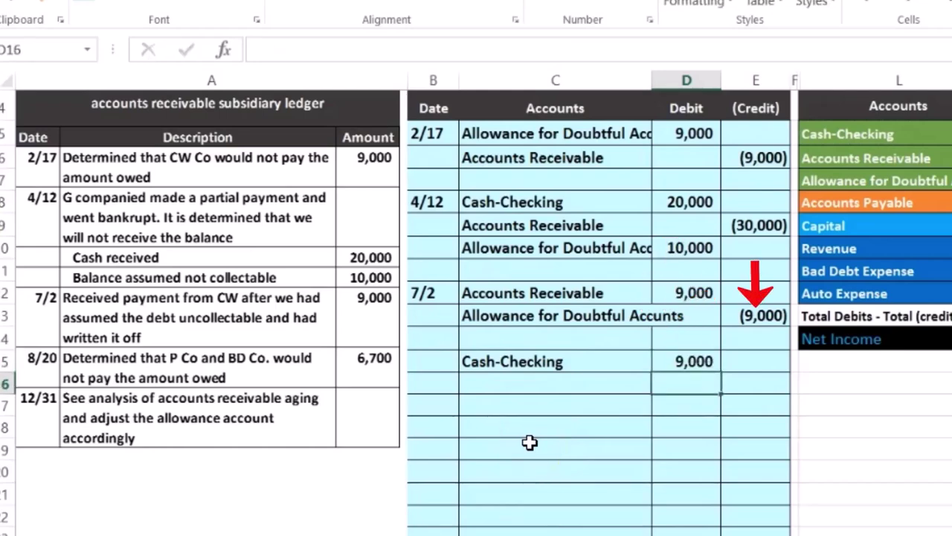
{"action": "key", "text": "Right"}
{"action": "type", "text": "-9000"}
{"action": "key", "text": "Return"}
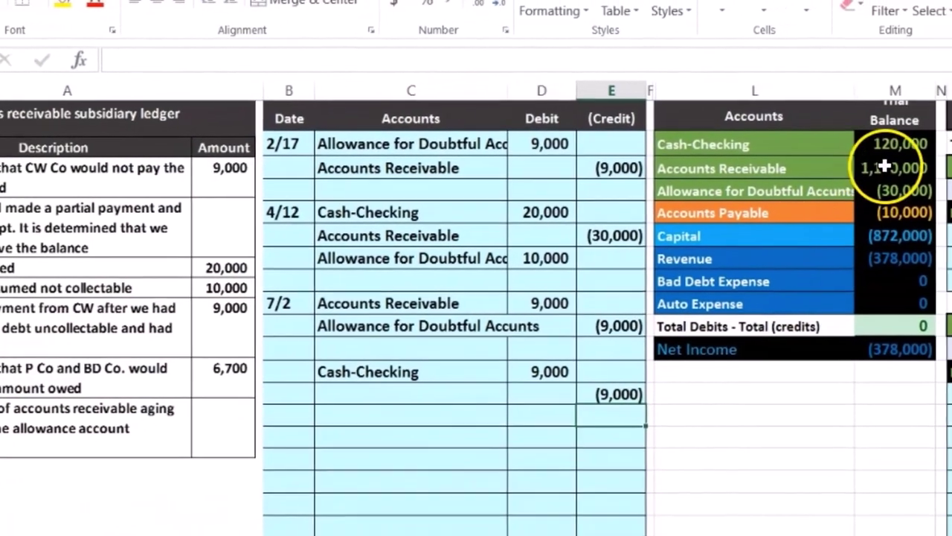
Step: Copy the Accounts Receivable account name from the trial balance into journal cell C16 as values only for the credit line
{"action": "left_click", "coordinate": [885, 167]}
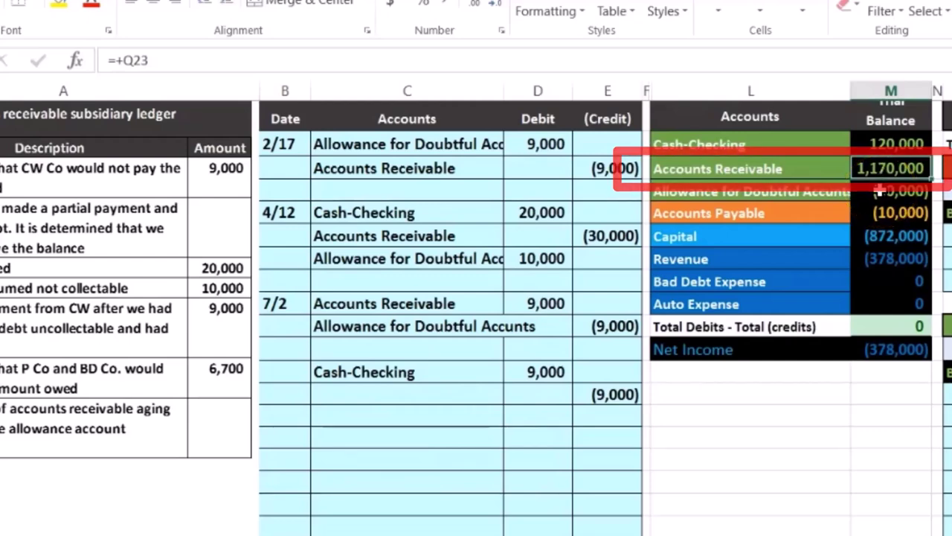
{"action": "left_click", "coordinate": [801, 165]}
{"action": "right_click", "coordinate": [802, 166]}
{"action": "left_click", "coordinate": [827, 201]}
{"action": "left_click", "coordinate": [371, 396]}
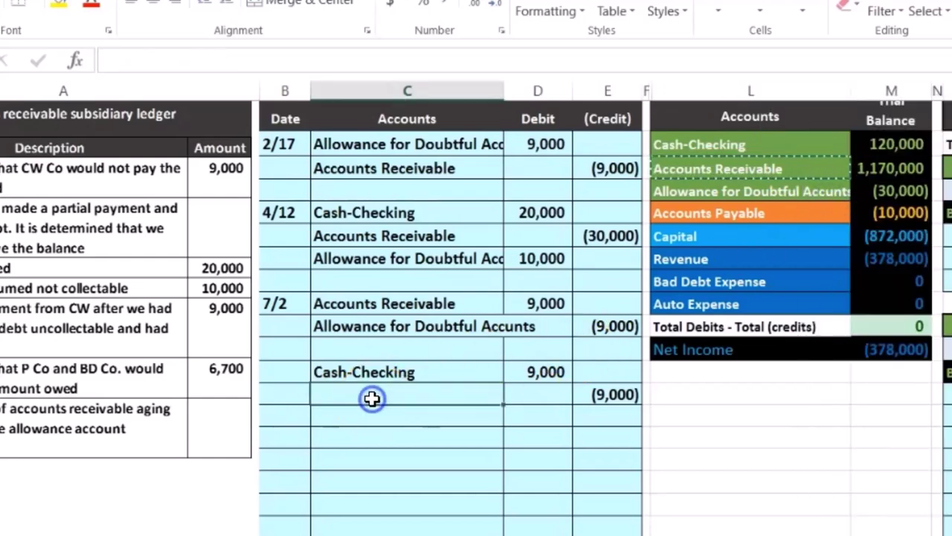
{"action": "right_click", "coordinate": [372, 397]}
{"action": "left_click", "coordinate": [446, 80]}
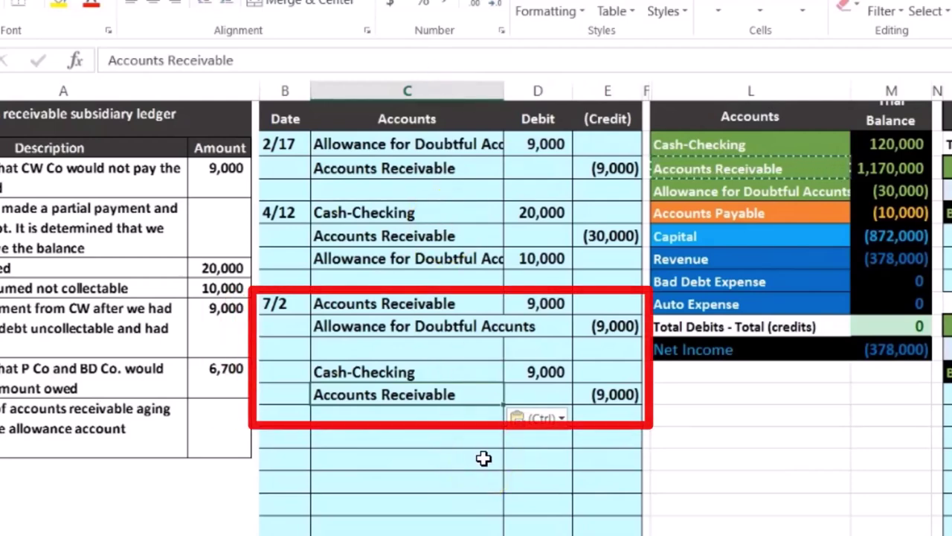
Step: Review the receivable reinstatement and cash collection entries recorded for 7/2 in the general journal
{"action": "mouse_move", "coordinate": [345, 310]}
{"action": "left_mouse_down"}
{"action": "mouse_move", "coordinate": [436, 310]}
{"action": "mouse_move", "coordinate": [578, 344]}
{"action": "mouse_move", "coordinate": [603, 395]}
{"action": "left_mouse_up"}
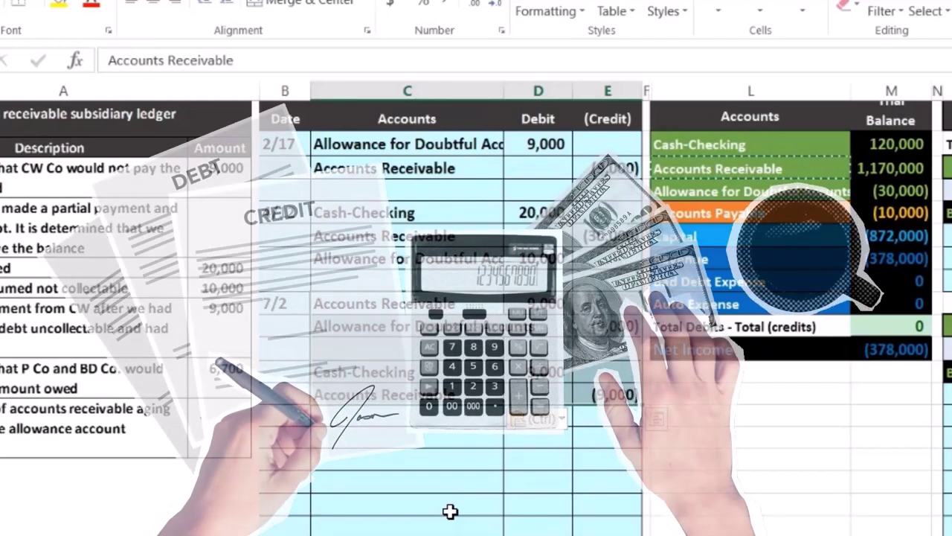
{"action": "left_click", "coordinate": [450, 511]}
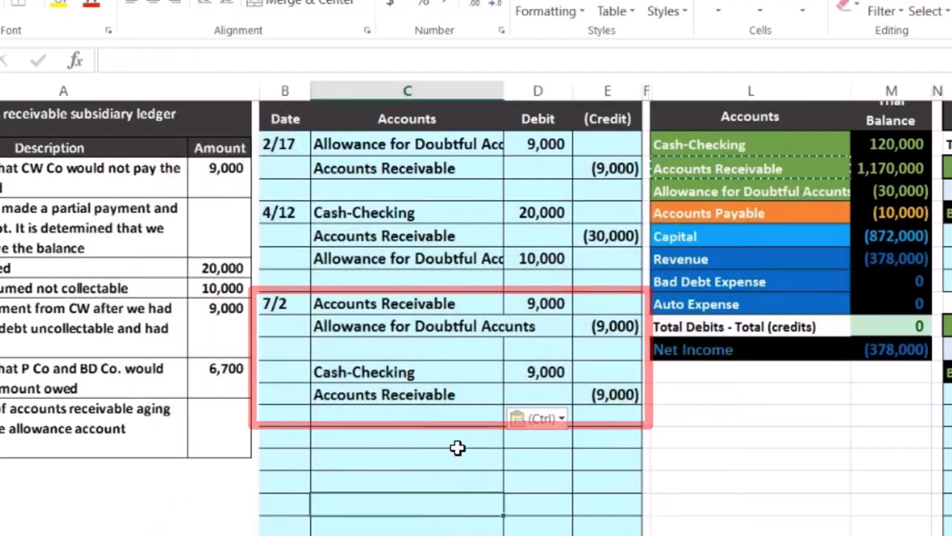
{"action": "left_click", "coordinate": [407, 490]}
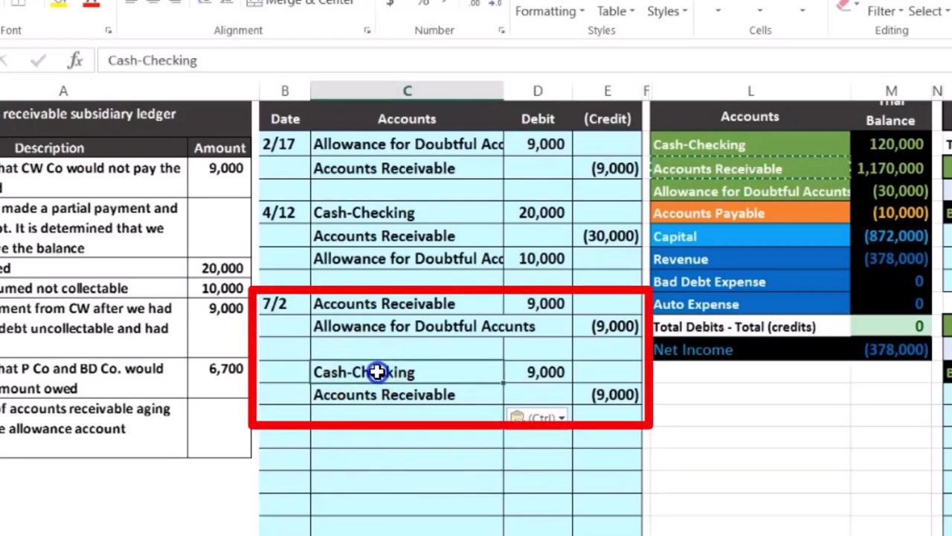
{"action": "left_click", "coordinate": [528, 373]}
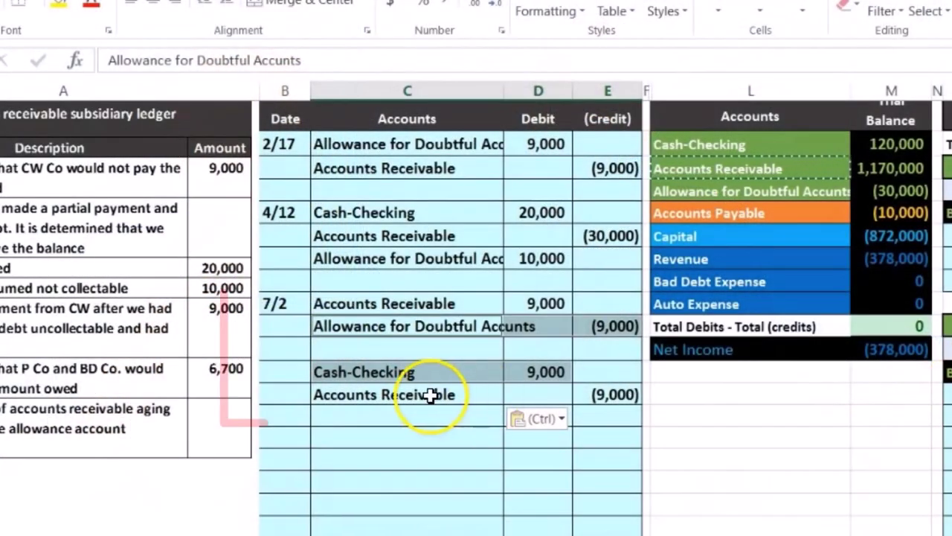
{"action": "left_click", "coordinate": [430, 395]}
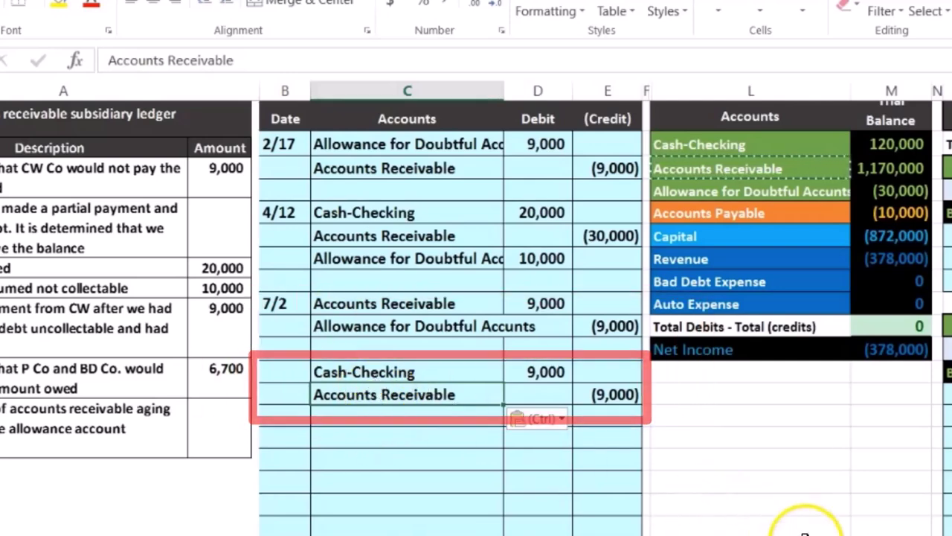
Step: Post the cash collection debit to the Cash-Checking general ledger account by linking O10 to the journal with =D15
{"action": "scroll", "coordinate": [476, 308], "scroll_direction": "down", "scroll_amount": 2, "text": "ctrl"}
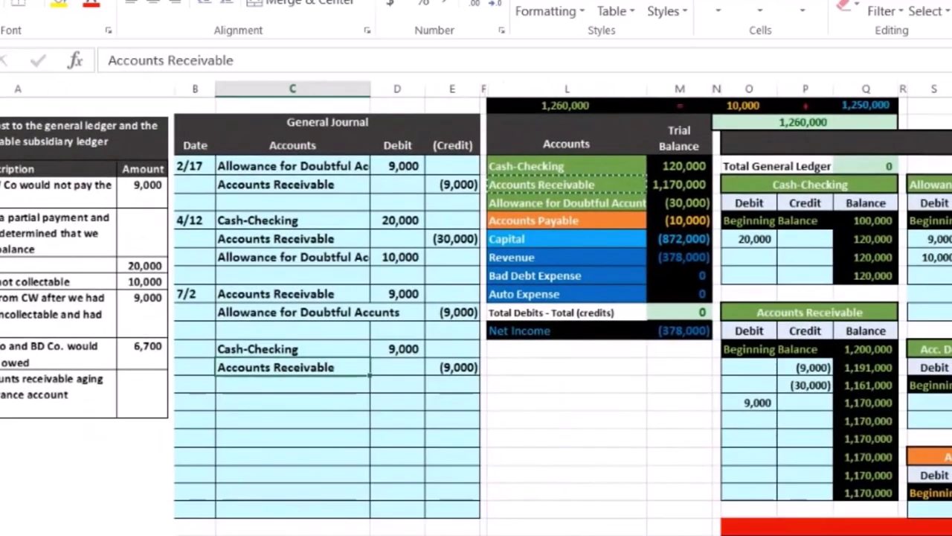
{"action": "left_click", "coordinate": [847, 425]}
{"action": "left_click", "coordinate": [927, 421]}
{"action": "left_click", "coordinate": [909, 415]}
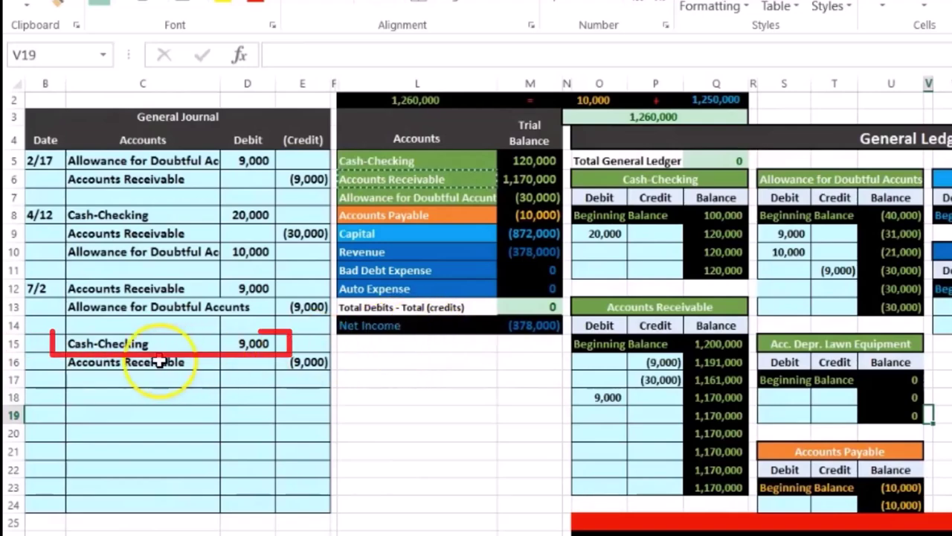
{"action": "left_click", "coordinate": [121, 343]}
{"action": "left_click_drag", "start_coordinate": [140, 342], "coordinate": [251, 342]}
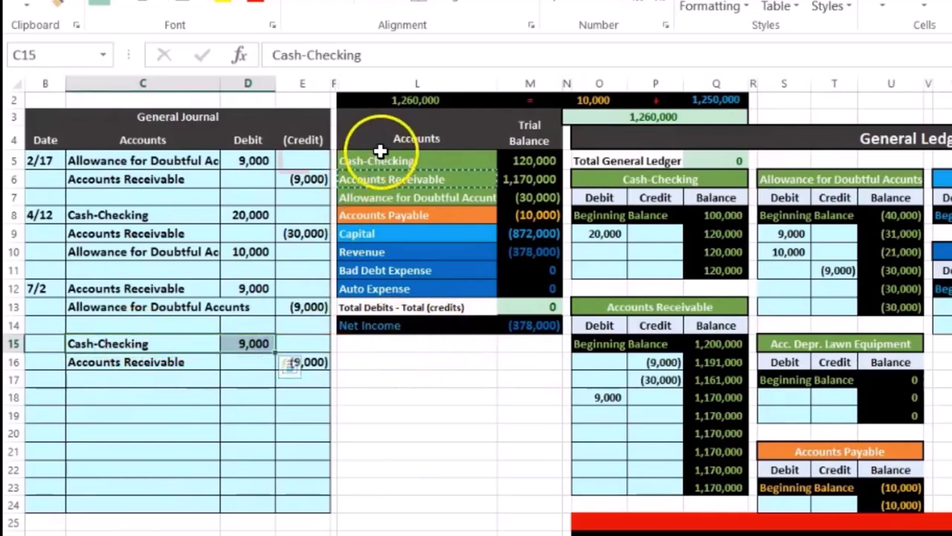
{"action": "left_click_drag", "start_coordinate": [370, 157], "coordinate": [513, 158]}
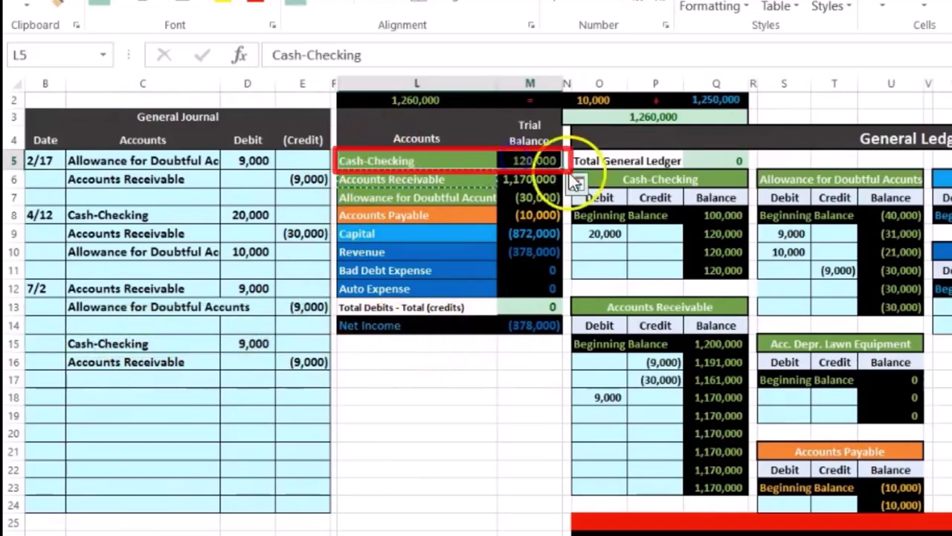
{"action": "left_click", "coordinate": [617, 181]}
{"action": "left_click", "coordinate": [608, 248]}
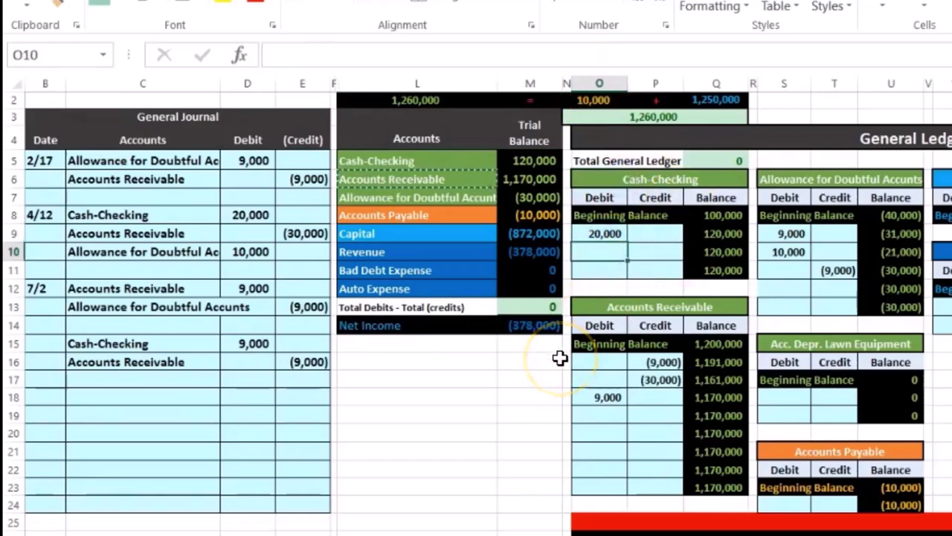
{"action": "type", "text": "="}
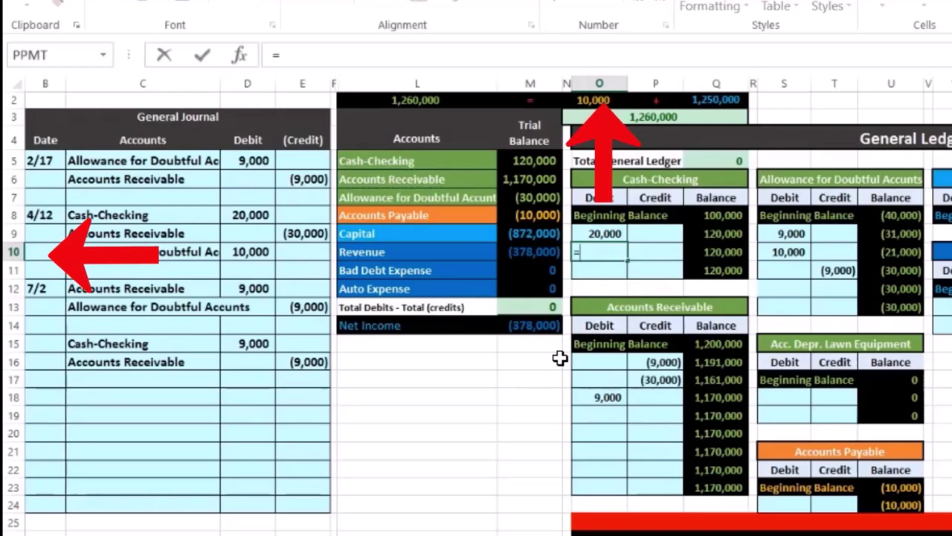
{"action": "left_click", "coordinate": [252, 343]}
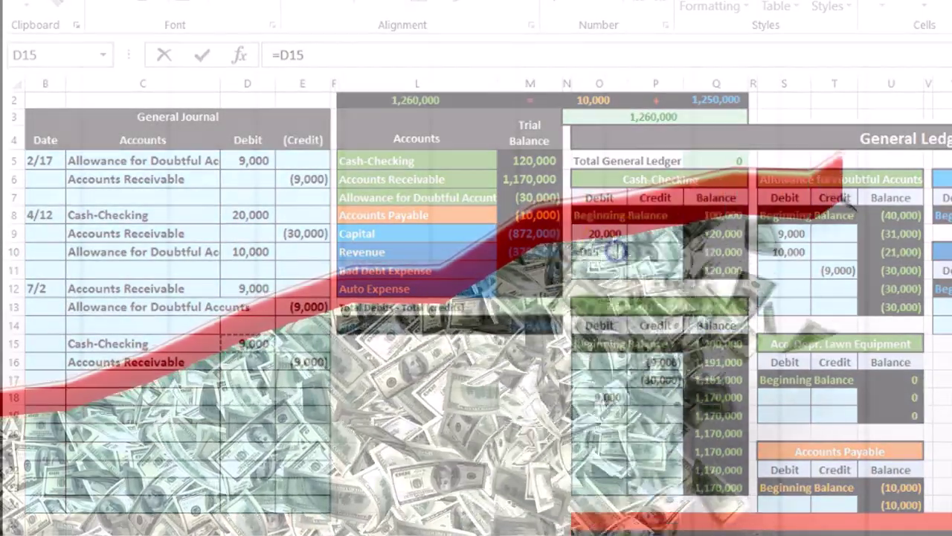
{"action": "key", "text": "Return"}
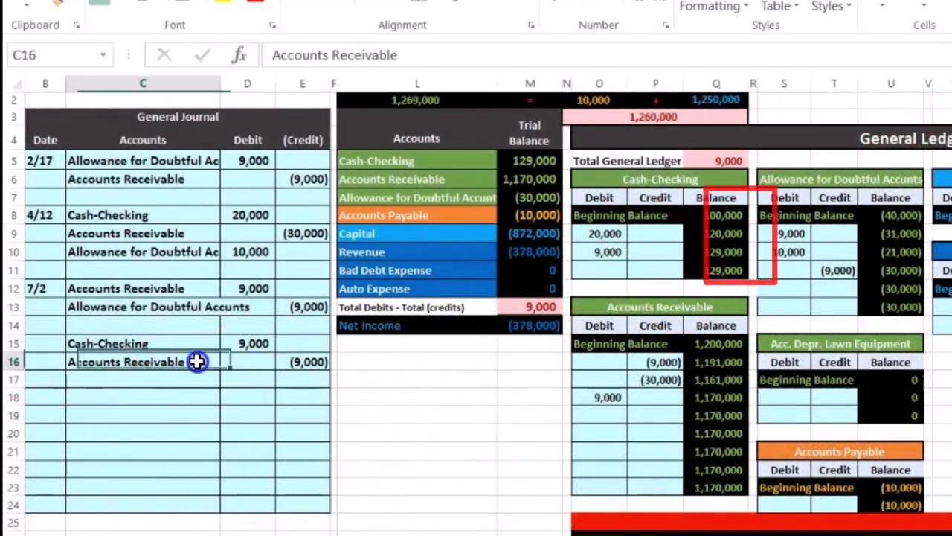
Step: Post the collection credit to the Accounts Receivable general ledger account by linking P19 to the journal with =E16, and check its running balance
{"action": "left_click_drag", "start_coordinate": [192, 361], "coordinate": [309, 361]}
{"action": "left_click_drag", "start_coordinate": [411, 179], "coordinate": [523, 182]}
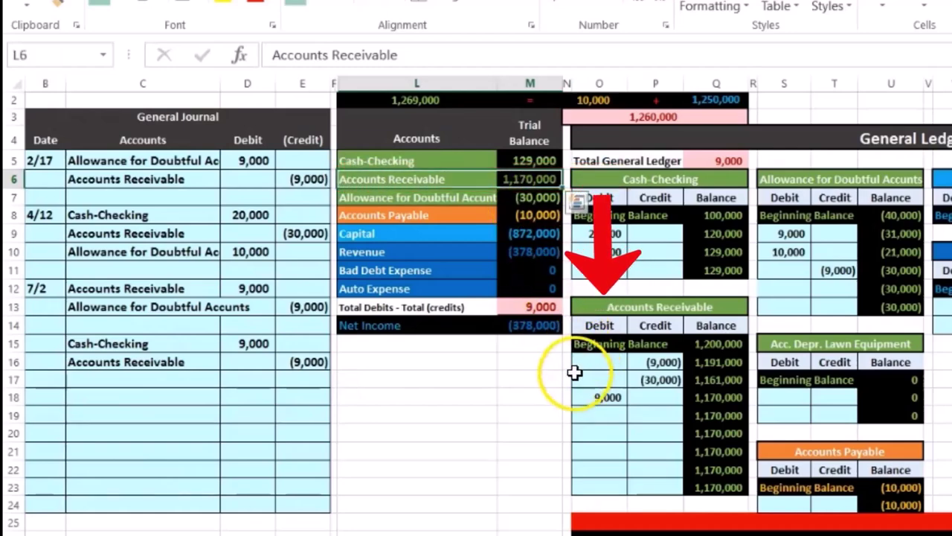
{"action": "left_click", "coordinate": [658, 415]}
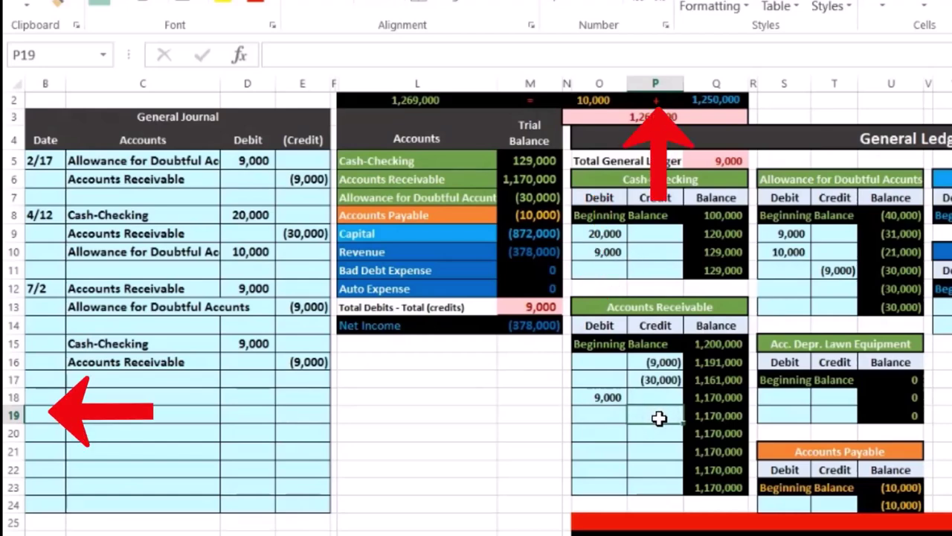
{"action": "left_click", "coordinate": [640, 470]}
{"action": "type", "text": "="}
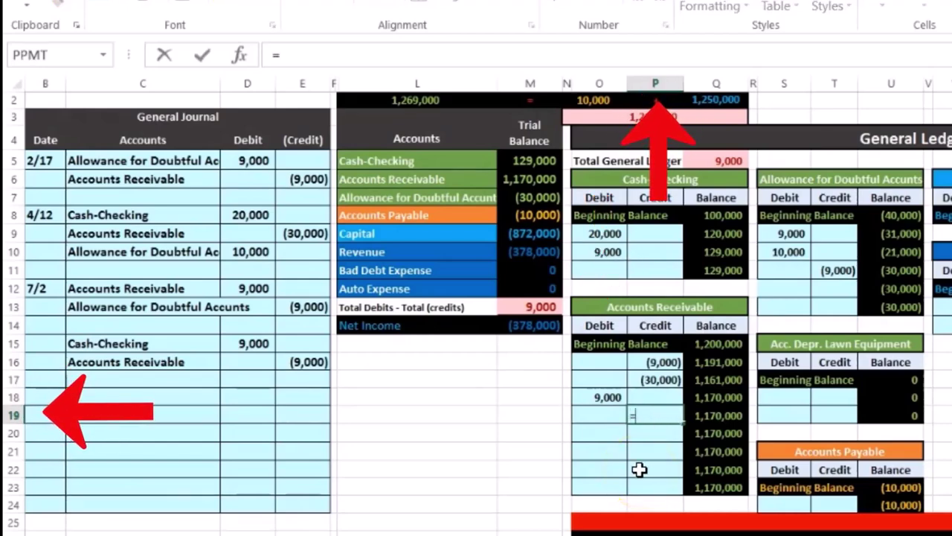
{"action": "left_click", "coordinate": [312, 362]}
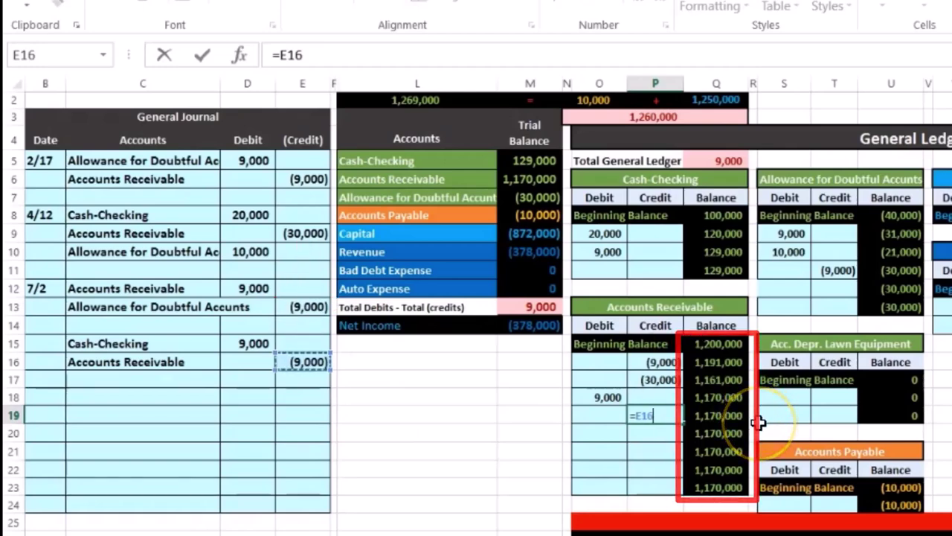
{"action": "key", "text": "Return"}
{"action": "left_click", "coordinate": [701, 413]}
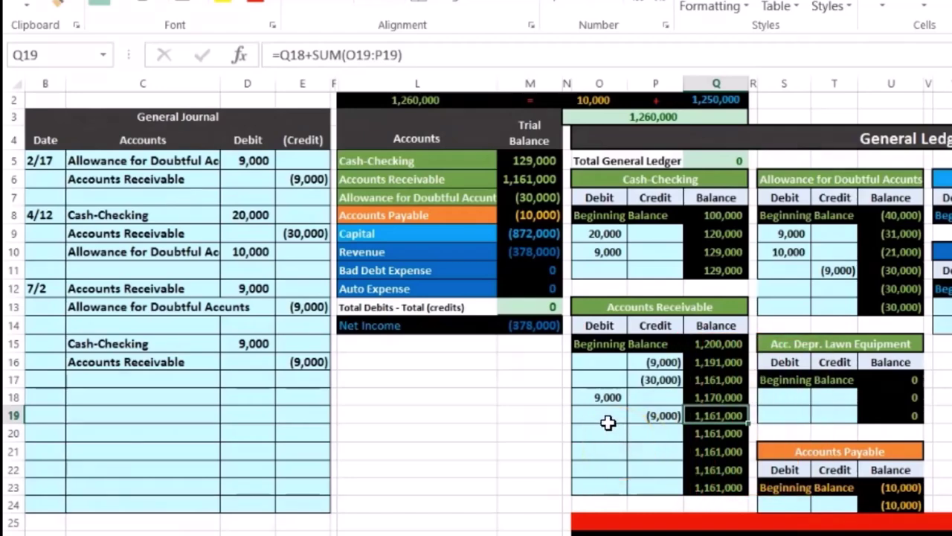
{"action": "left_click", "coordinate": [605, 416]}
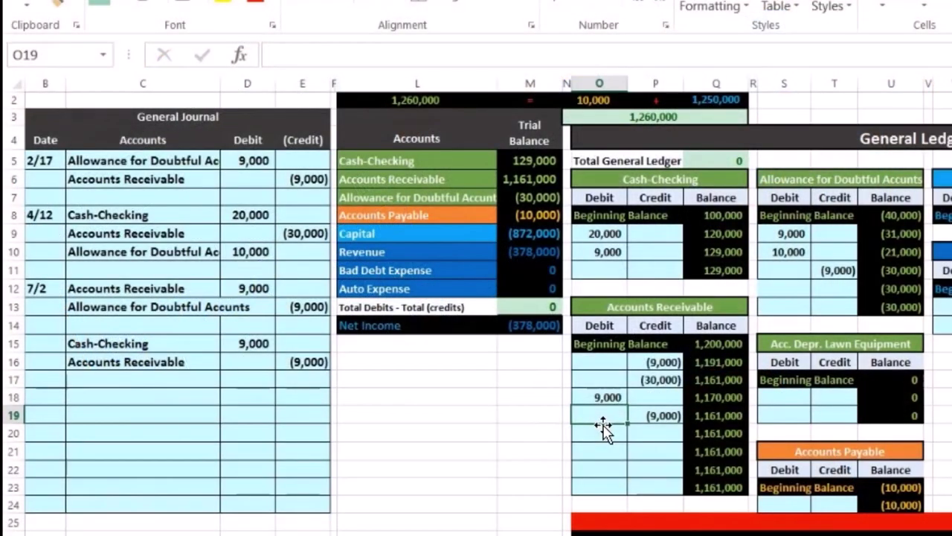
Step: Post the collection as a credit in CW Co's subsidiary ledger by linking T33 to the Accounts Receivable posting in P19
{"action": "scroll", "coordinate": [593, 430], "scroll_direction": "down", "scroll_amount": 4}
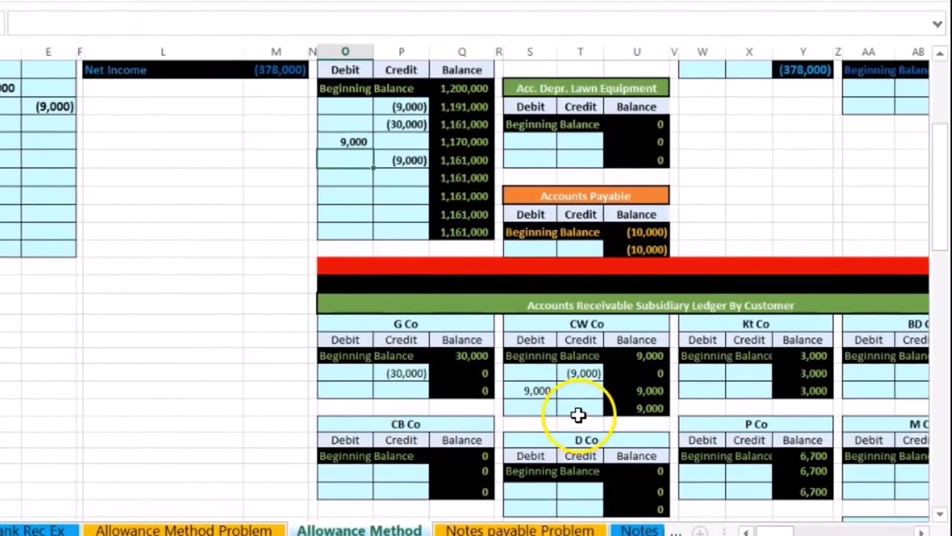
{"action": "left_click", "coordinate": [751, 429]}
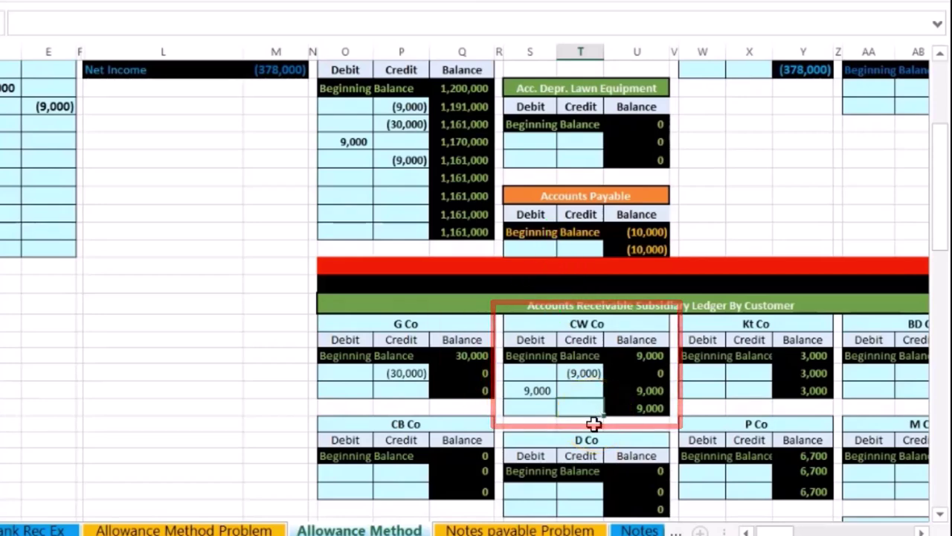
{"action": "type", "text": "="}
{"action": "left_click", "coordinate": [411, 159]}
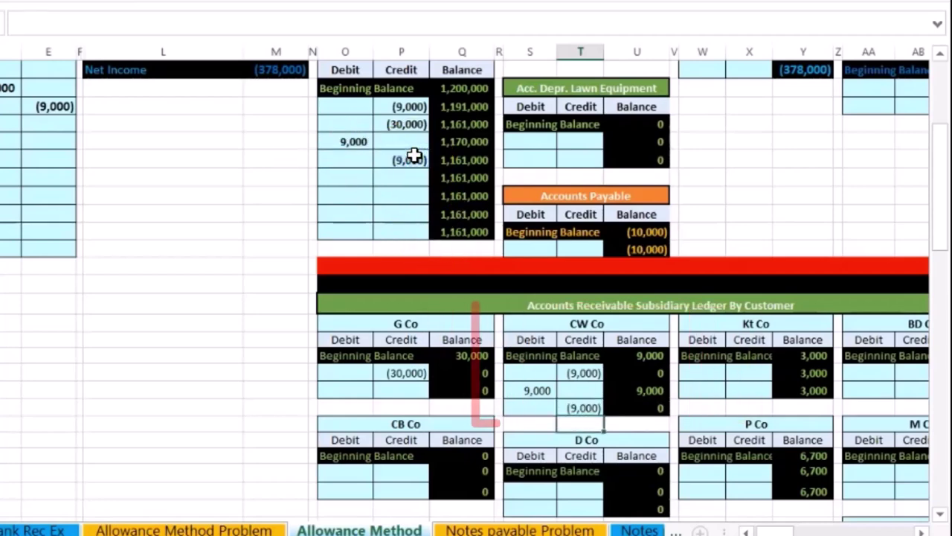
Step: Review CW Co's write-off and collection postings in the subsidiary ledger and inspect its ending balance formula
{"action": "left_click", "coordinate": [629, 359]}
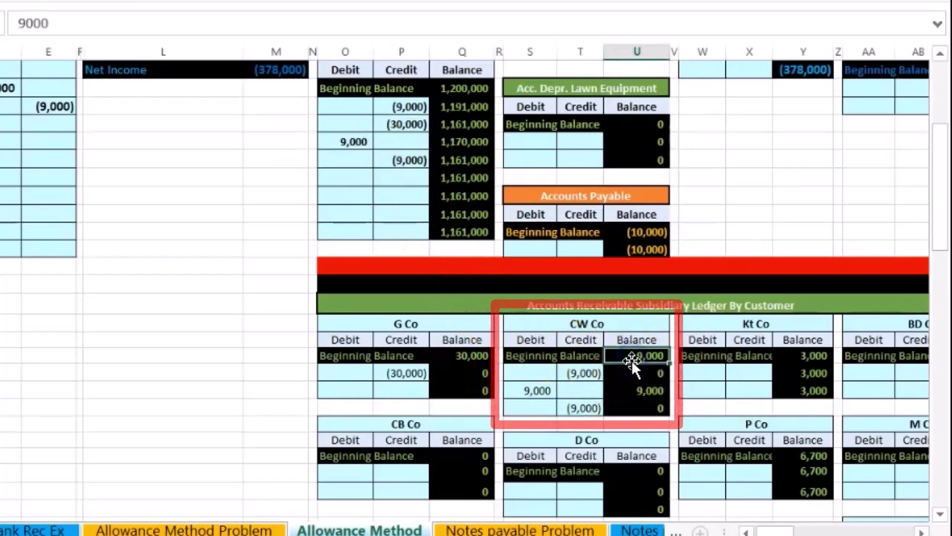
{"action": "left_click", "coordinate": [578, 374]}
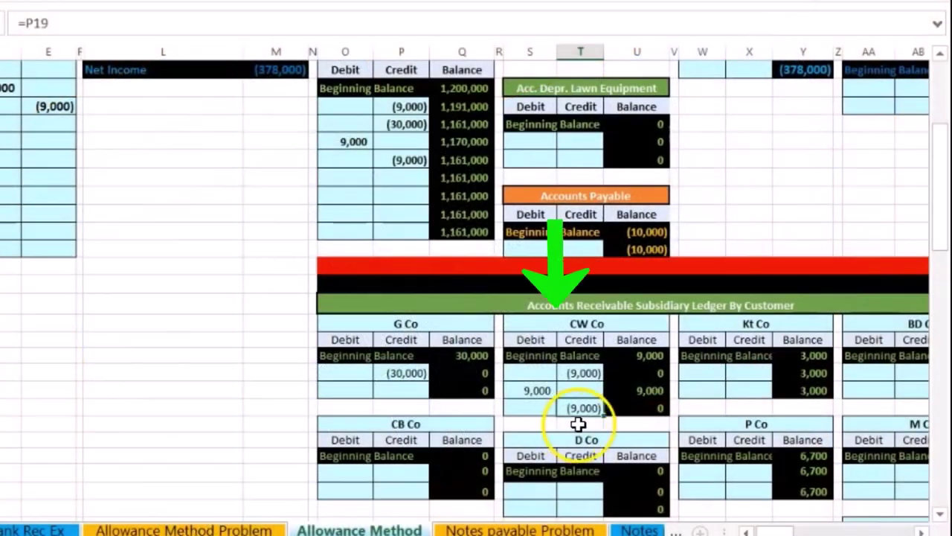
{"action": "left_click", "coordinate": [643, 407]}
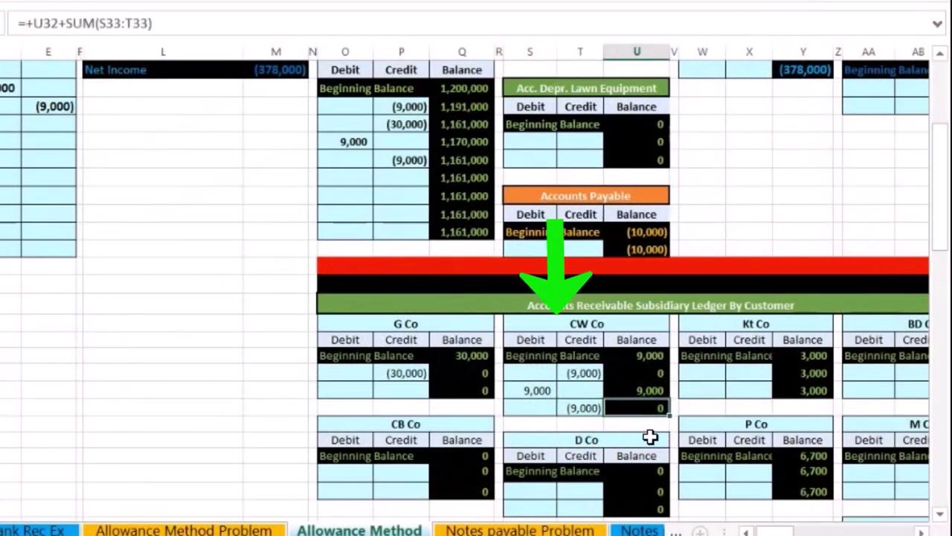
Step: Inspect which customer balances the total AR subsidiary ledger formula adds up
{"action": "scroll", "coordinate": [672, 456], "scroll_direction": "down", "scroll_amount": 1}
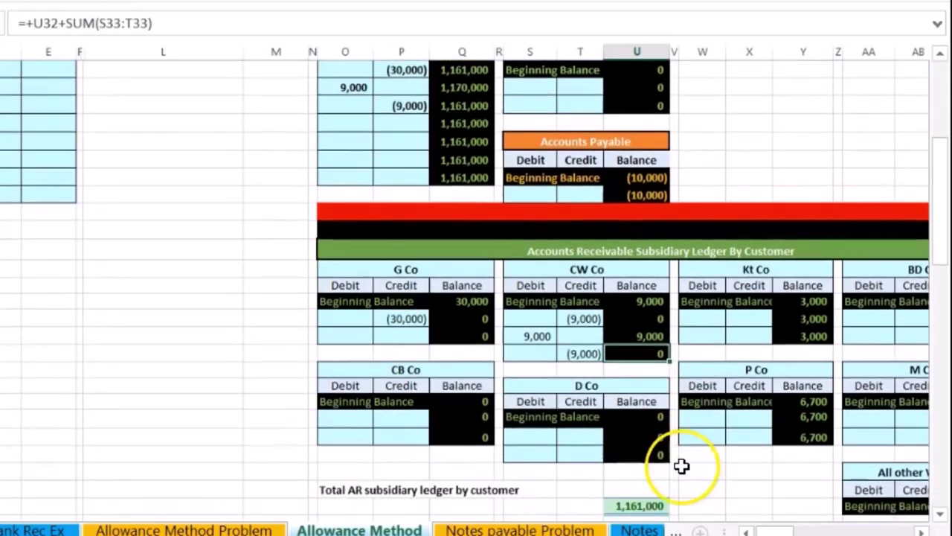
{"action": "left_click_drag", "start_coordinate": [776, 530], "coordinate": [791, 527]}
{"action": "scroll", "coordinate": [563, 438], "scroll_direction": "down", "scroll_amount": 2}
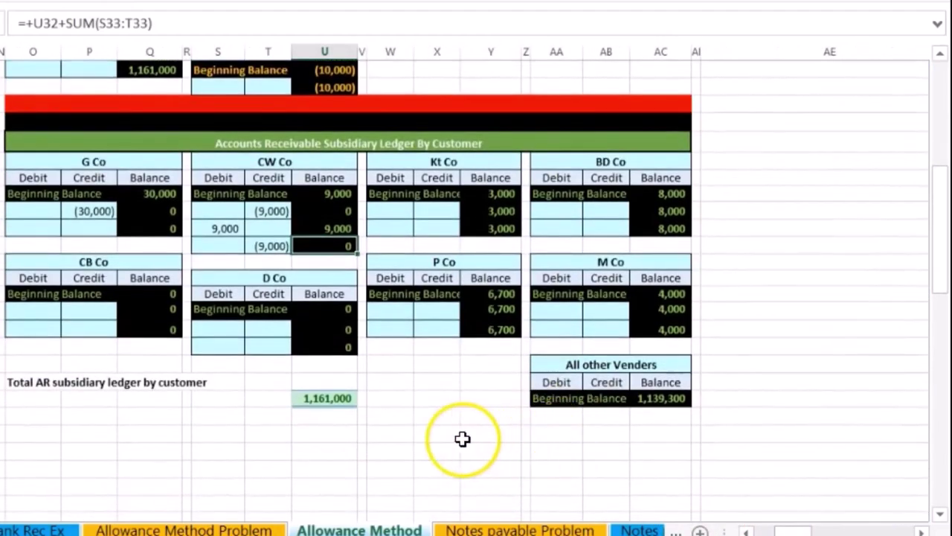
{"action": "double_click", "coordinate": [323, 398]}
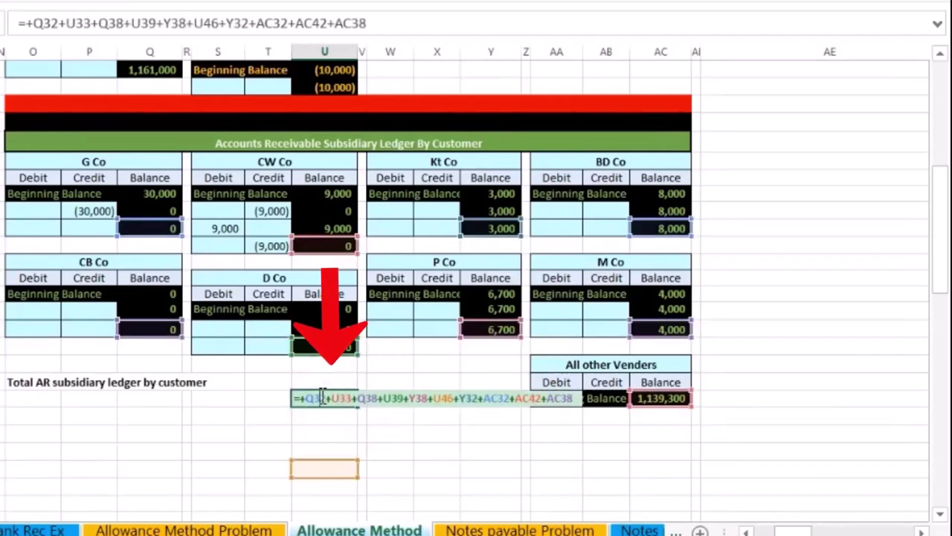
{"action": "key", "text": "Return"}
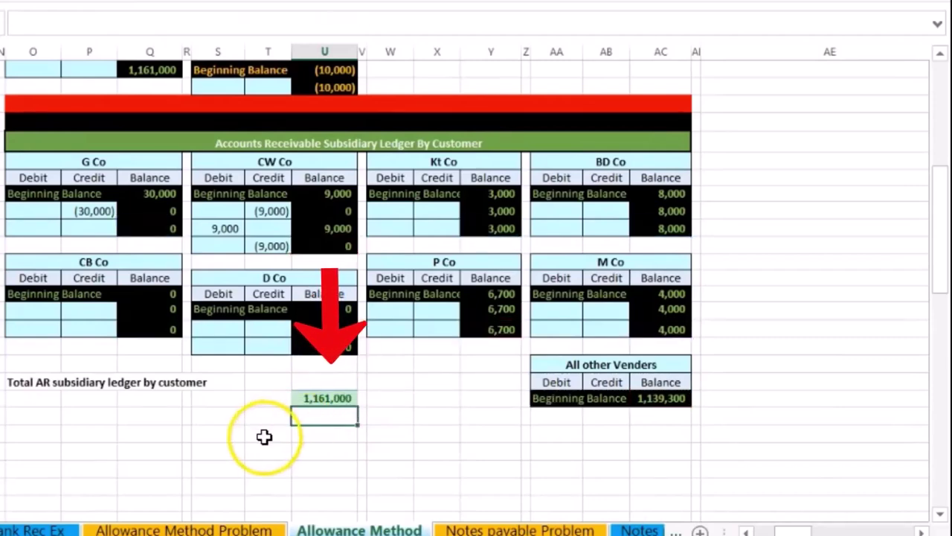
Step: Compare the subsidiary total with the Accounts Receivable general ledger balance in Q23 and its trial balance line in M6
{"action": "scroll", "coordinate": [15, 406], "scroll_direction": "up", "scroll_amount": 2}
{"action": "scroll", "coordinate": [6, 398], "scroll_direction": "up", "scroll_amount": 4}
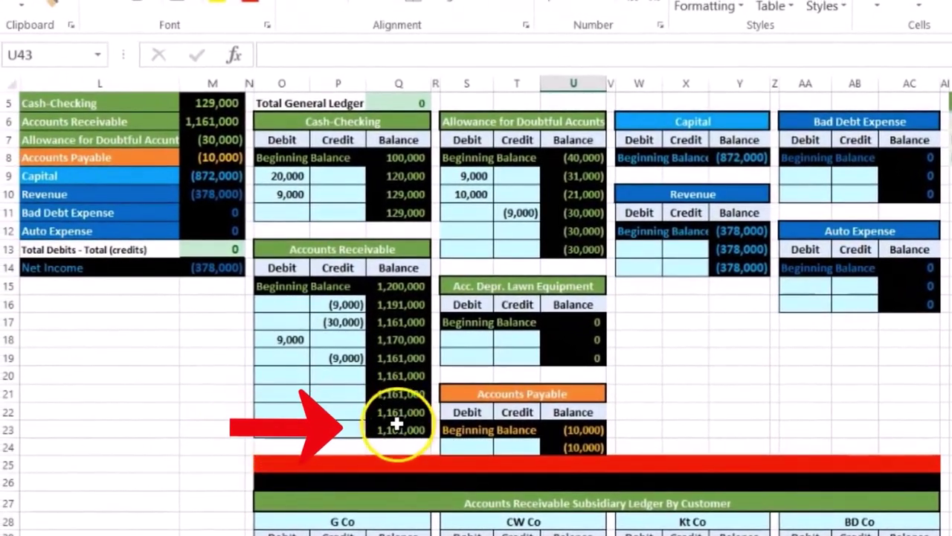
{"action": "left_click", "coordinate": [392, 429]}
{"action": "scroll", "coordinate": [150, 451], "scroll_direction": "up", "scroll_amount": 2}
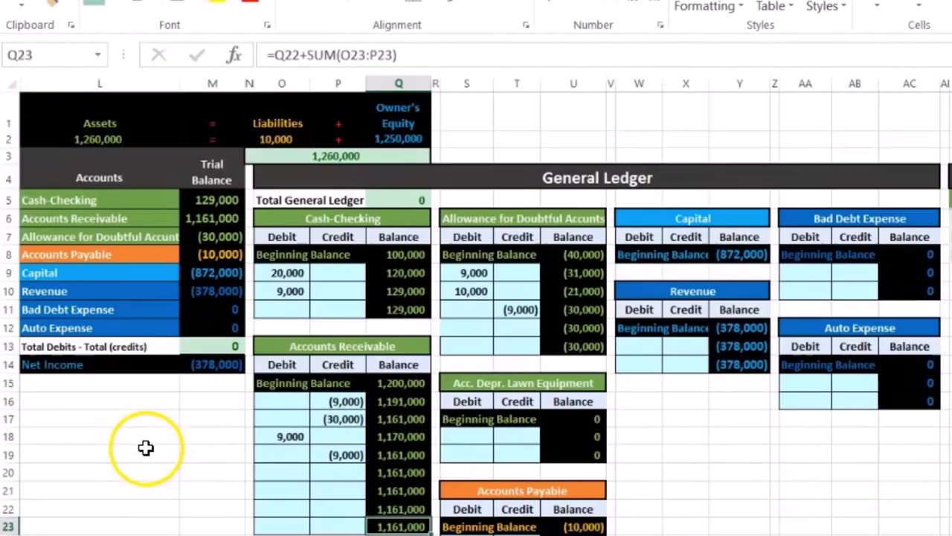
{"action": "left_click", "coordinate": [203, 220]}
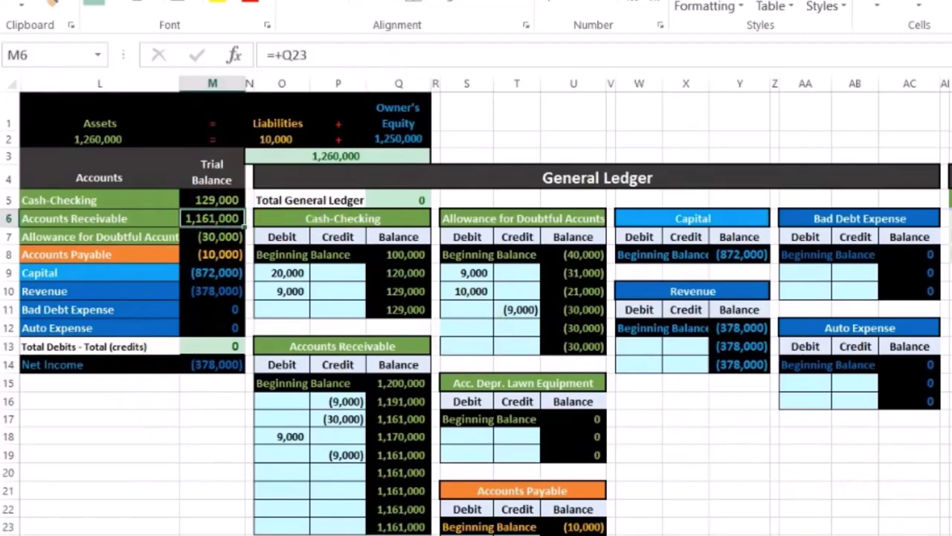
{"action": "scroll", "coordinate": [856, 469], "scroll_direction": "up", "scroll_amount": 2}
Step: Return to the 8/20 line of the general journal and examine the Accounts Receivable line in the trial balance
{"action": "left_click", "coordinate": [856, 475]}
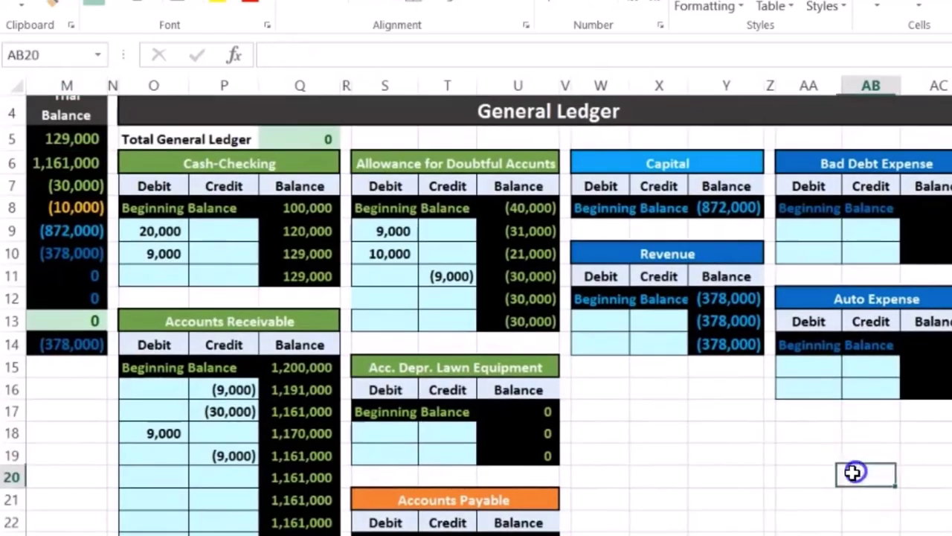
{"action": "key", "text": "Left"}
{"action": "key", "text": "Left"}
{"action": "key", "text": "Left"}
{"action": "key", "text": "Left"}
{"action": "key", "text": "Left"}
{"action": "key", "text": "Left"}
{"action": "key", "text": "Left"}
{"action": "key", "text": "Left"}
{"action": "key", "text": "Left"}
{"action": "key", "text": "Left"}
{"action": "key", "text": "Left"}
{"action": "key", "text": "Left"}
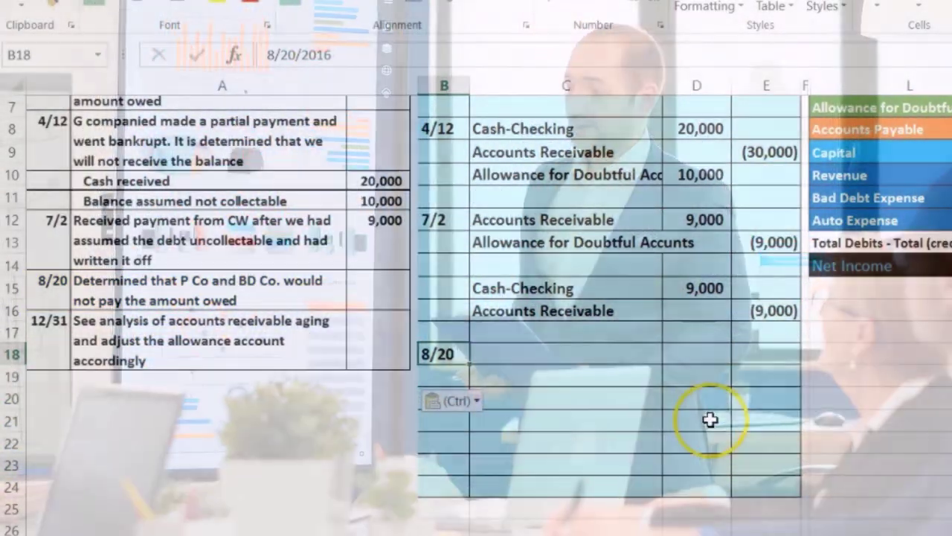
{"action": "scroll", "coordinate": [710, 418], "scroll_direction": "up", "scroll_amount": 2}
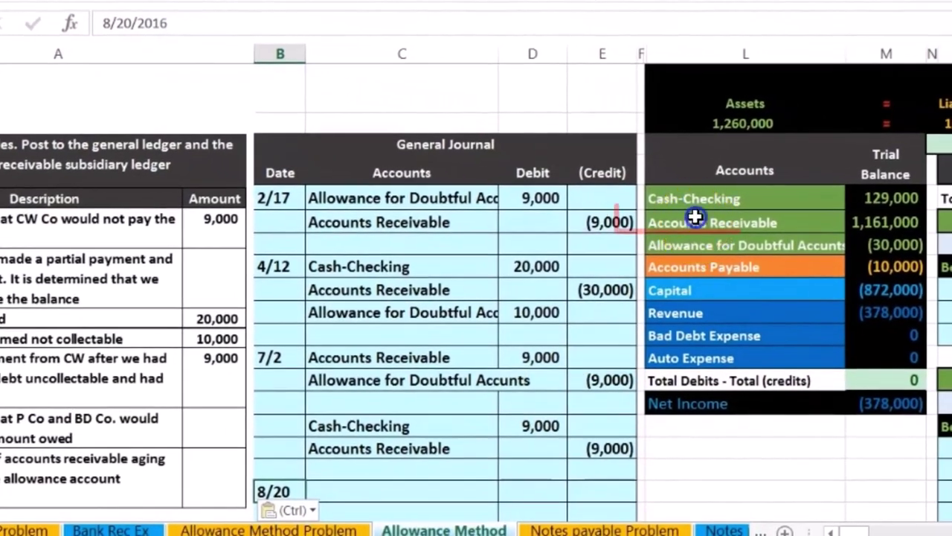
{"action": "left_click_drag", "start_coordinate": [692, 226], "coordinate": [878, 226]}
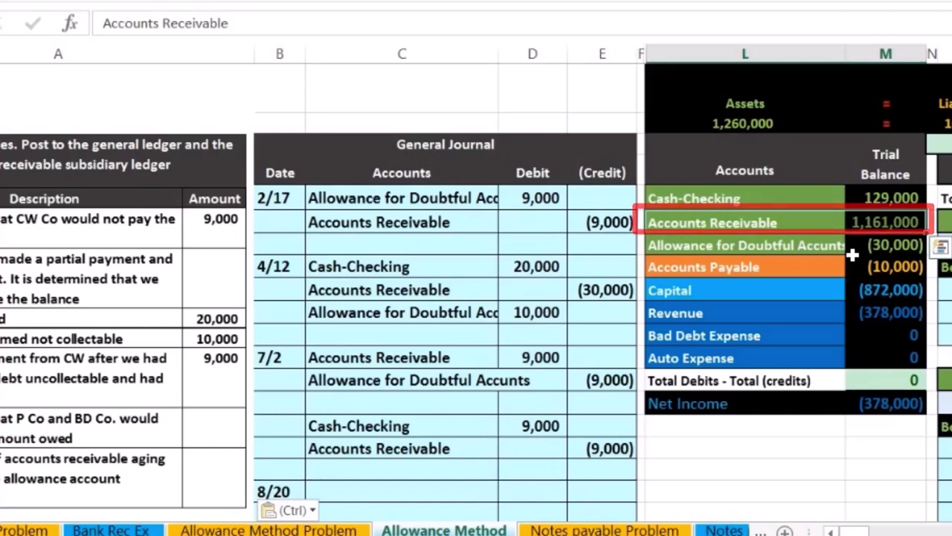
{"action": "left_click", "coordinate": [861, 223]}
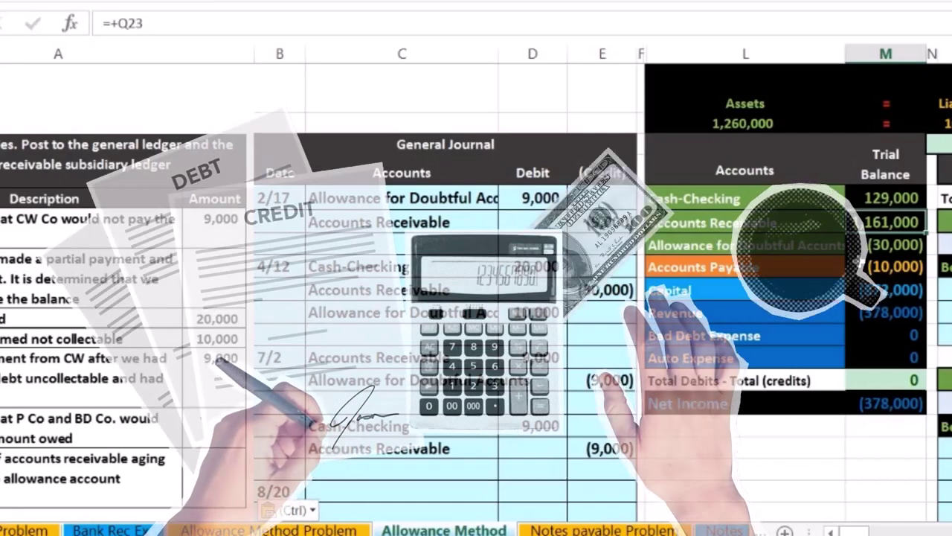
Step: Copy the Accounts Receivable account name from the trial balance into C19 of the 8/20 journal entry as values only
{"action": "left_click", "coordinate": [793, 222]}
{"action": "right_click", "coordinate": [793, 222]}
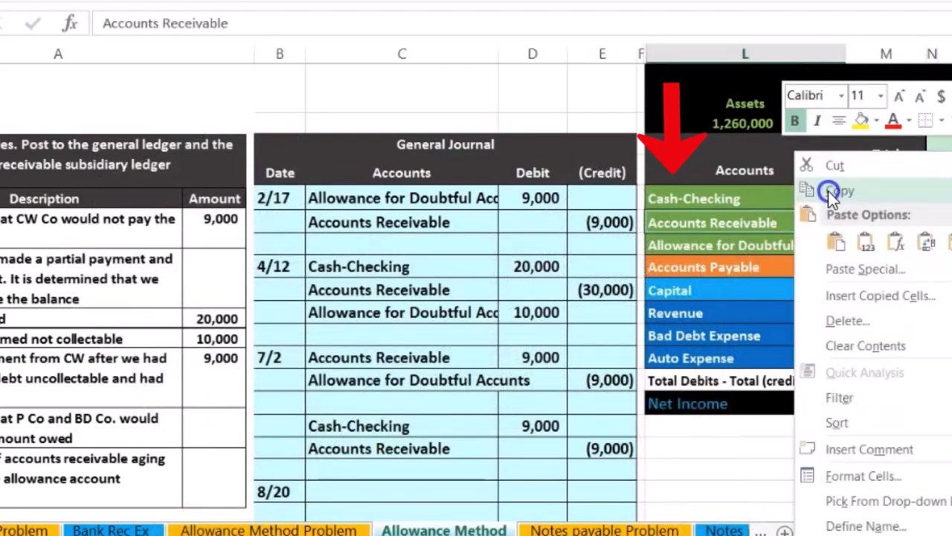
{"action": "left_click", "coordinate": [833, 191]}
{"action": "scroll", "coordinate": [548, 283], "scroll_direction": "down", "scroll_amount": 3}
{"action": "left_click", "coordinate": [484, 315]}
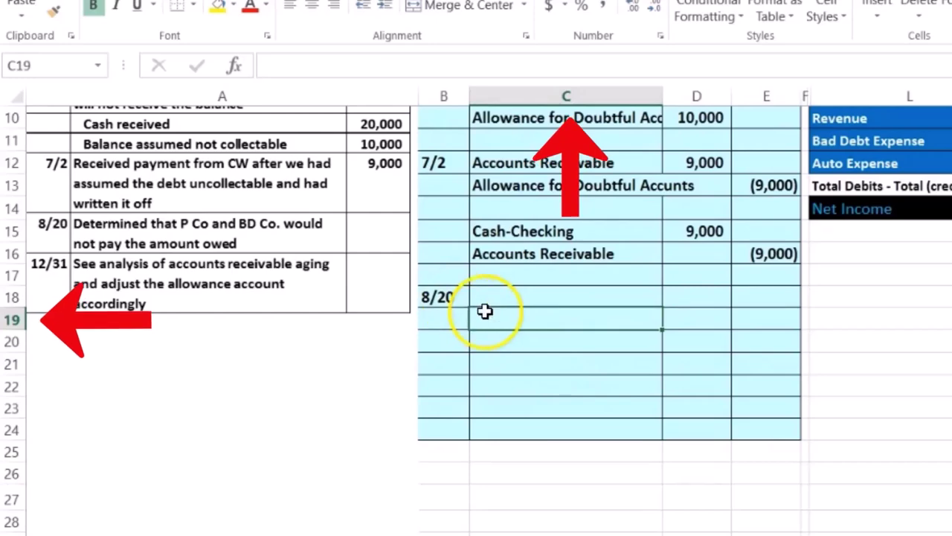
{"action": "right_click", "coordinate": [505, 321]}
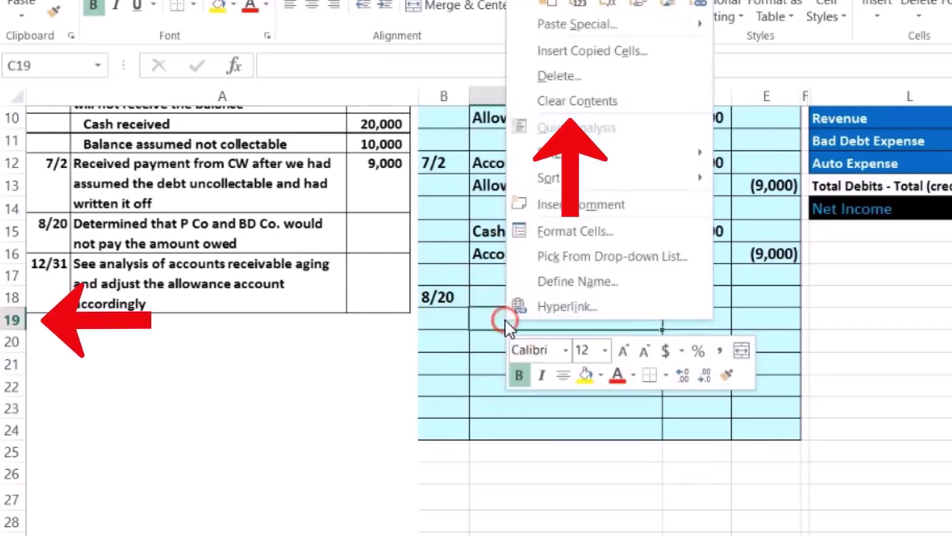
{"action": "left_click", "coordinate": [584, 6]}
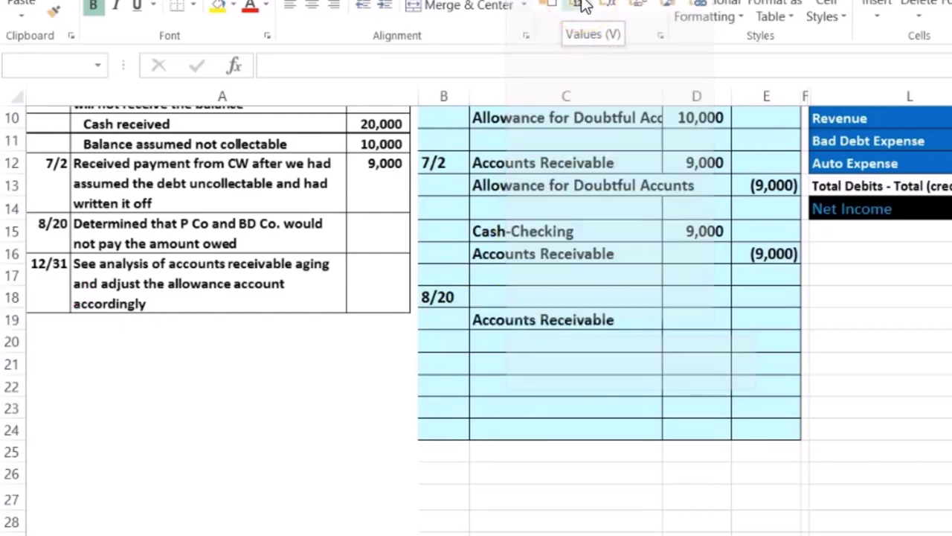
Step: Look up the ending balances of P Co and BD Co in the accounts receivable subsidiary ledger for the 8/20 write-off
{"action": "left_click", "coordinate": [387, 236]}
{"action": "left_click", "coordinate": [282, 259]}
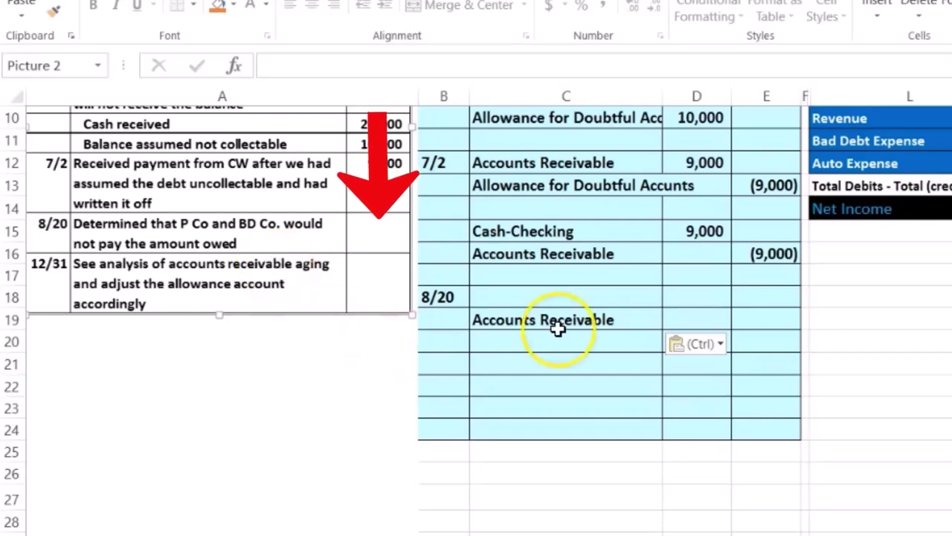
{"action": "left_click", "coordinate": [943, 346]}
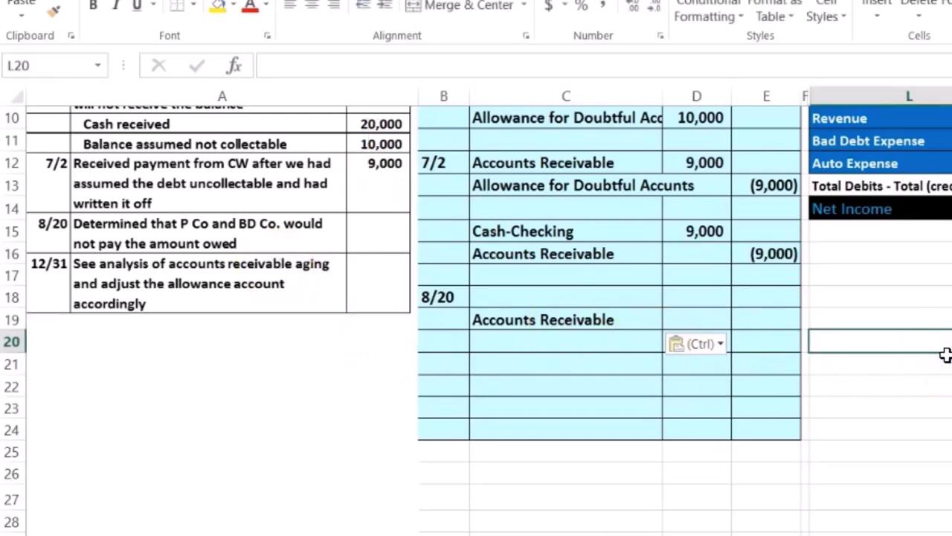
{"action": "key", "text": "Right"}
{"action": "key", "text": "Right"}
{"action": "key", "text": "Right"}
{"action": "key", "text": "Right"}
{"action": "key", "text": "Right"}
{"action": "key", "text": "Right"}
{"action": "key", "text": "Right"}
{"action": "key", "text": "Right"}
{"action": "key", "text": "Right"}
{"action": "key", "text": "Right"}
{"action": "key", "text": "Right"}
{"action": "key", "text": "Right"}
{"action": "key", "text": "Right"}
{"action": "key", "text": "Right"}
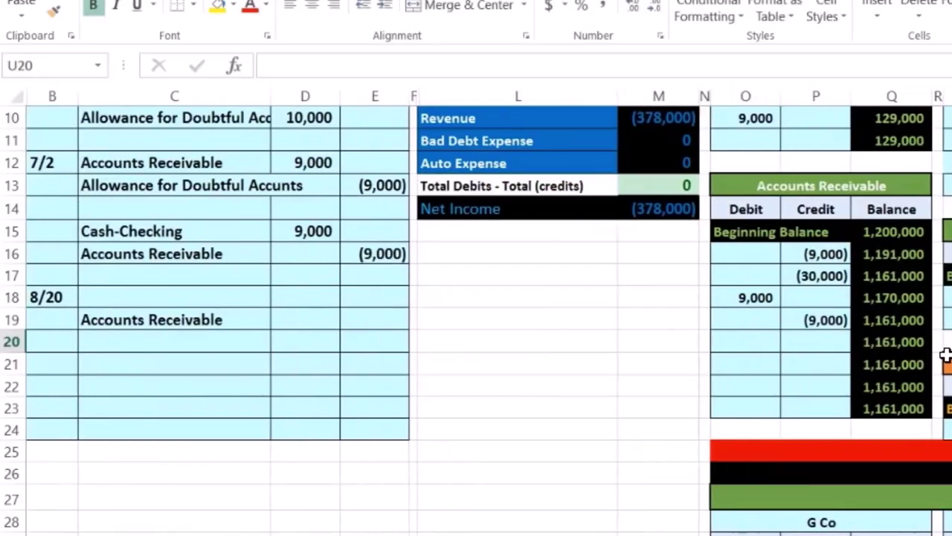
{"action": "key", "text": "Right"}
{"action": "key", "text": "Right"}
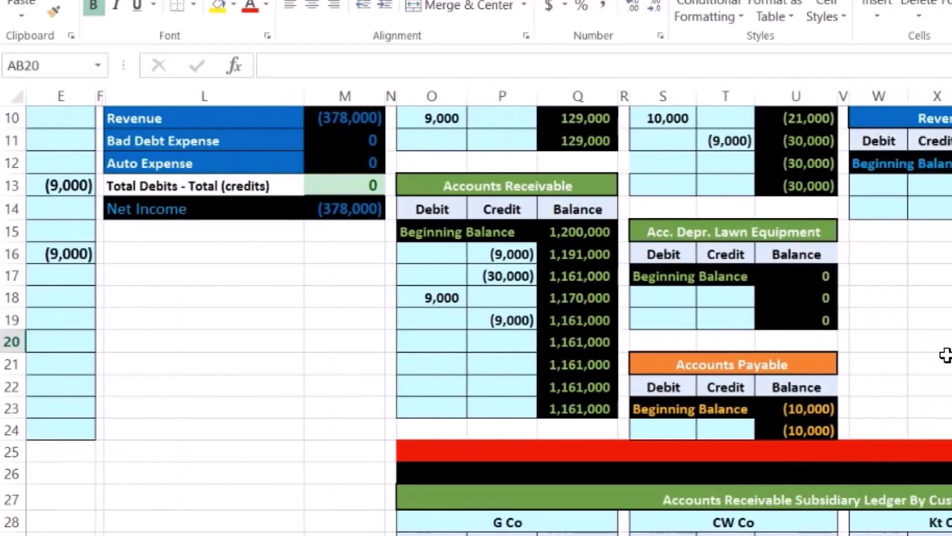
{"action": "scroll", "coordinate": [476, 298], "scroll_direction": "down", "scroll_amount": 3}
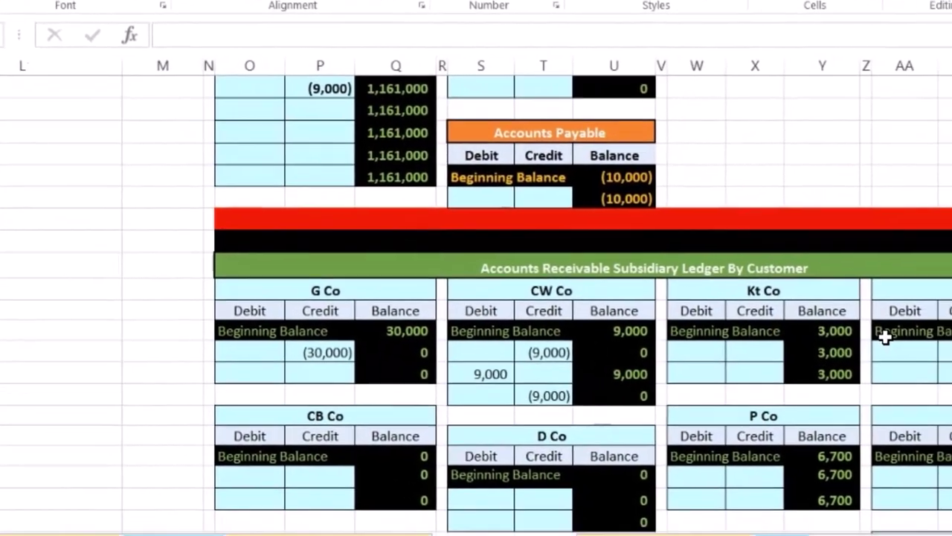
{"action": "scroll", "coordinate": [735, 293], "scroll_direction": "down", "scroll_amount": 3}
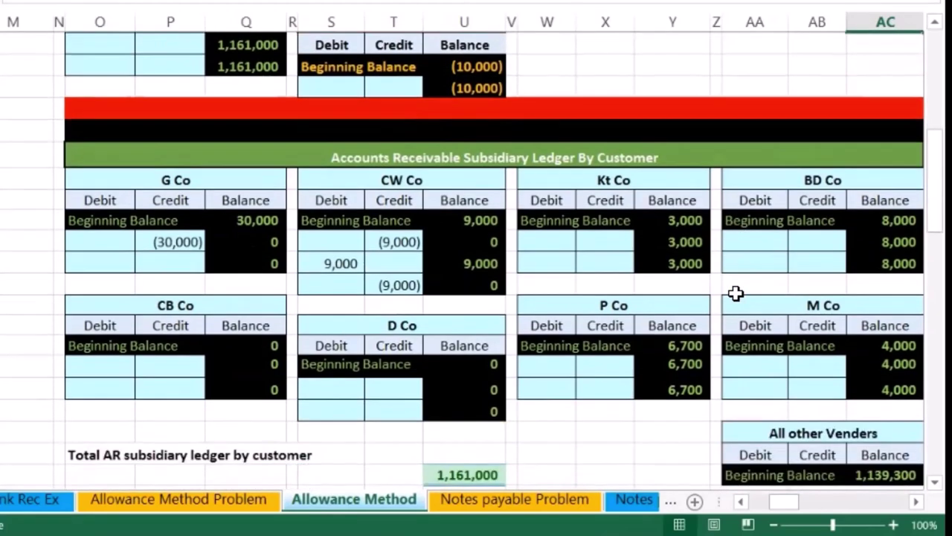
{"action": "left_click", "coordinate": [692, 393]}
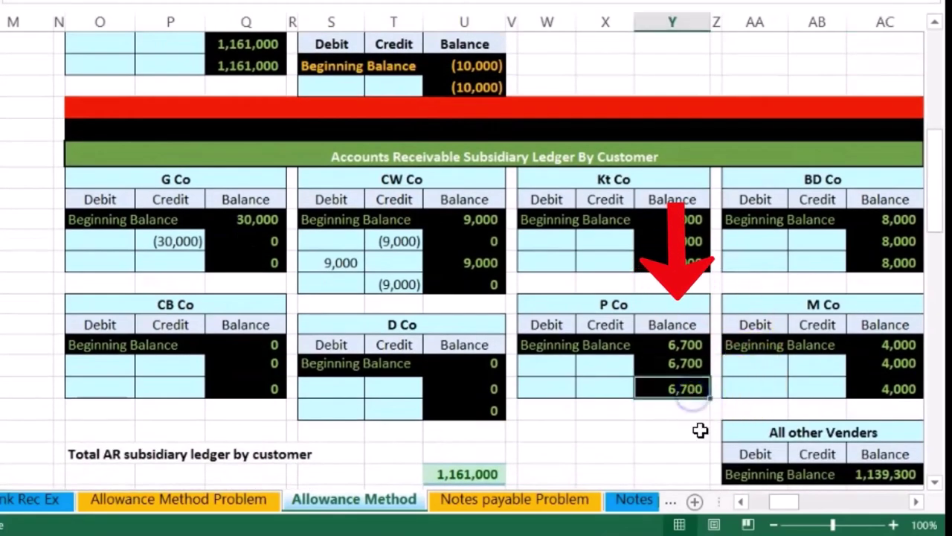
{"action": "left_click", "coordinate": [884, 266]}
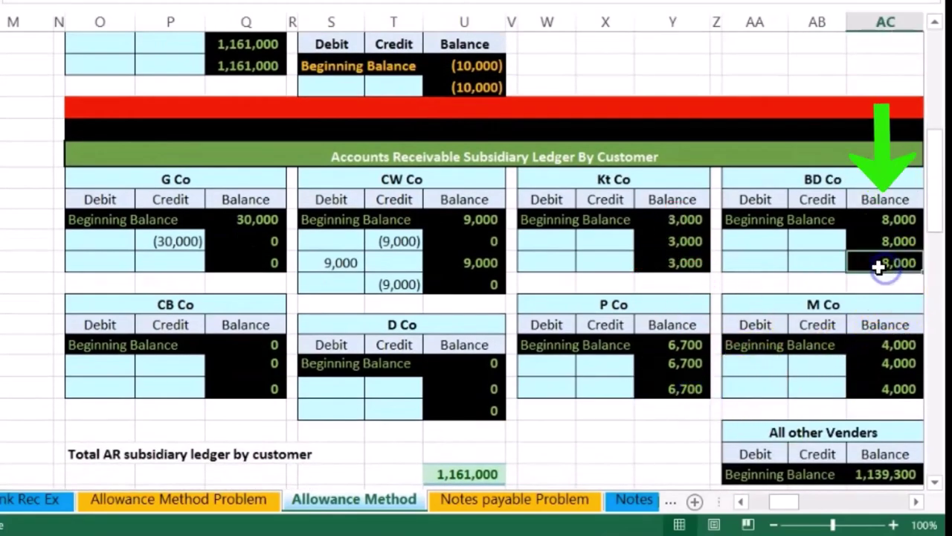
Step: Add P Co's 6,700 and BD Co's 8,000 in Calculator and return to the Allowance Method worksheet in Excel
{"action": "key", "text": "XF86Calculator"}
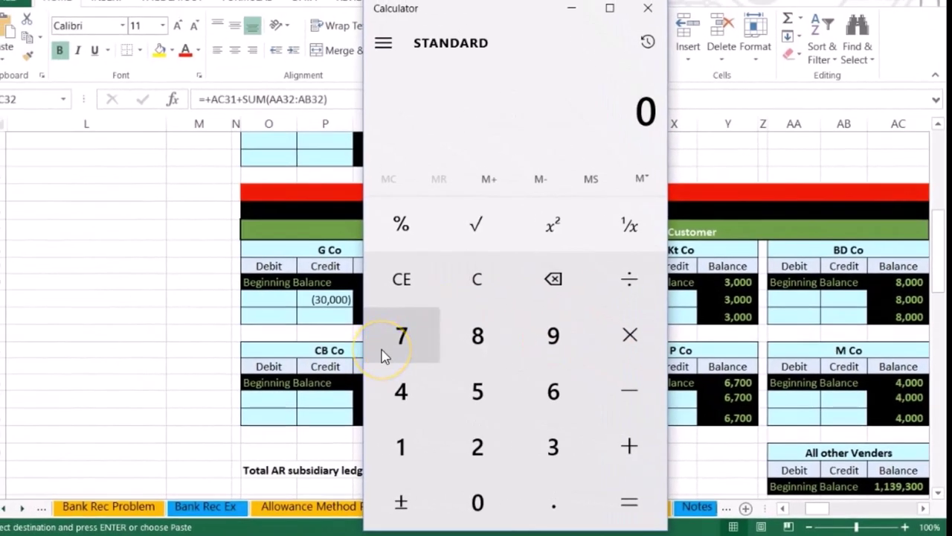
{"action": "type", "text": "67008000"}
{"action": "key", "text": "Return"}
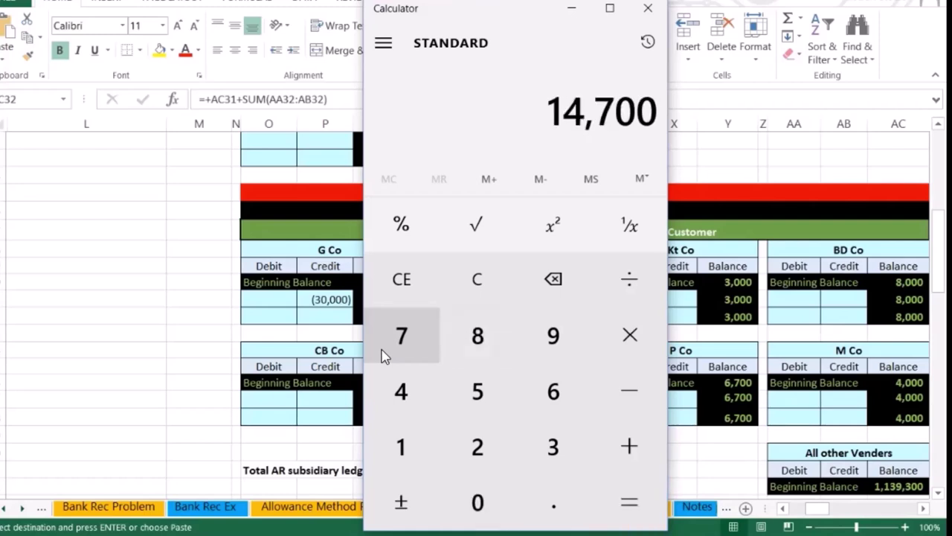
{"action": "left_click", "coordinate": [336, 357]}
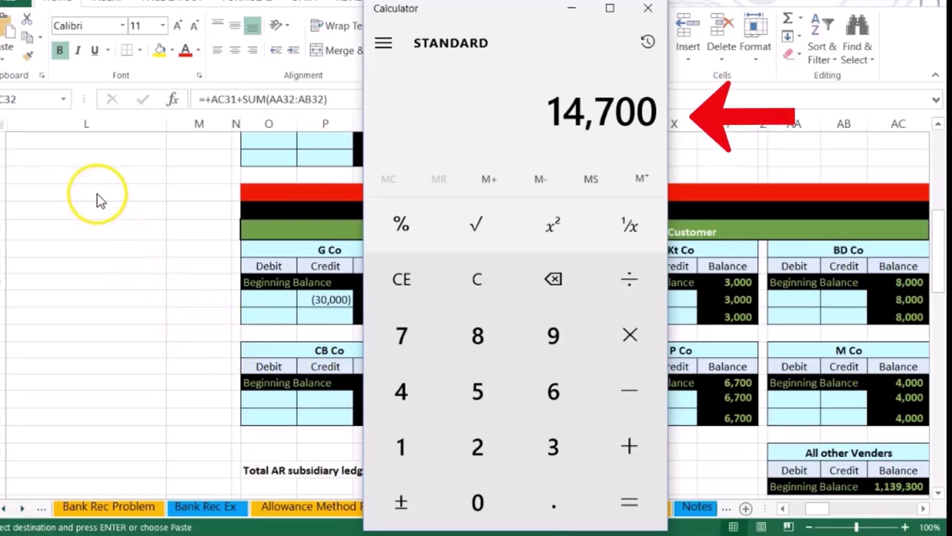
{"action": "key", "text": "alt+Tab"}
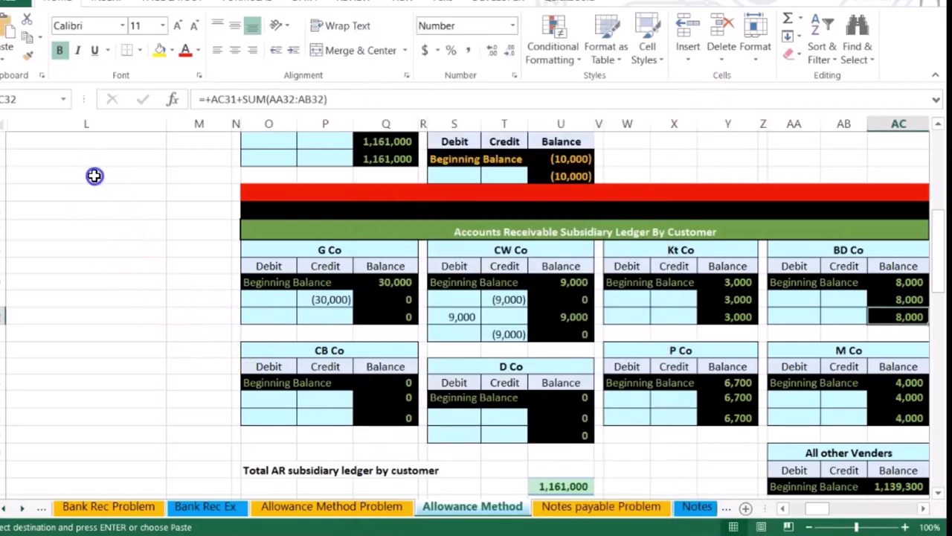
Step: Enter -14700 in E19 as the Accounts Receivable credit of the 8/20 journal entry
{"action": "left_click", "coordinate": [94, 176]}
{"action": "key", "text": "Left"}
{"action": "key", "text": "Left"}
{"action": "key", "text": "Left"}
{"action": "key", "text": "Left"}
{"action": "key", "text": "Left"}
{"action": "key", "text": "Left"}
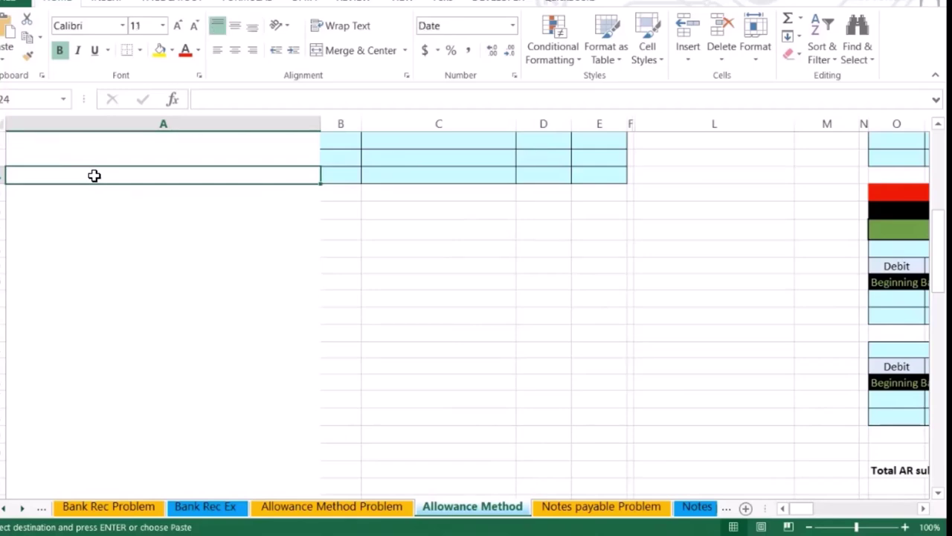
{"action": "scroll", "coordinate": [93, 176], "scroll_direction": "up", "scroll_amount": 3}
{"action": "left_click", "coordinate": [608, 250]}
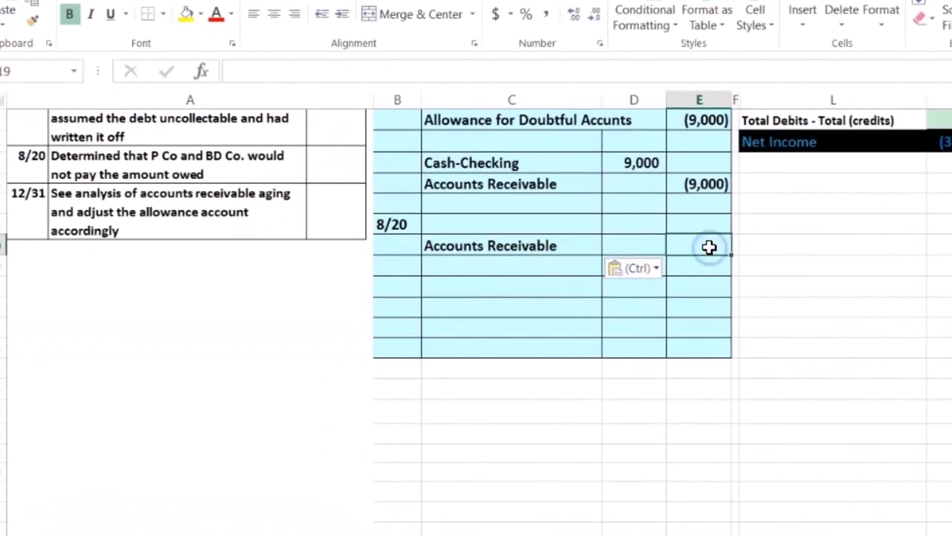
{"action": "type", "text": "-"}
{"action": "type", "text": "14700"}
{"action": "key", "text": "Return"}
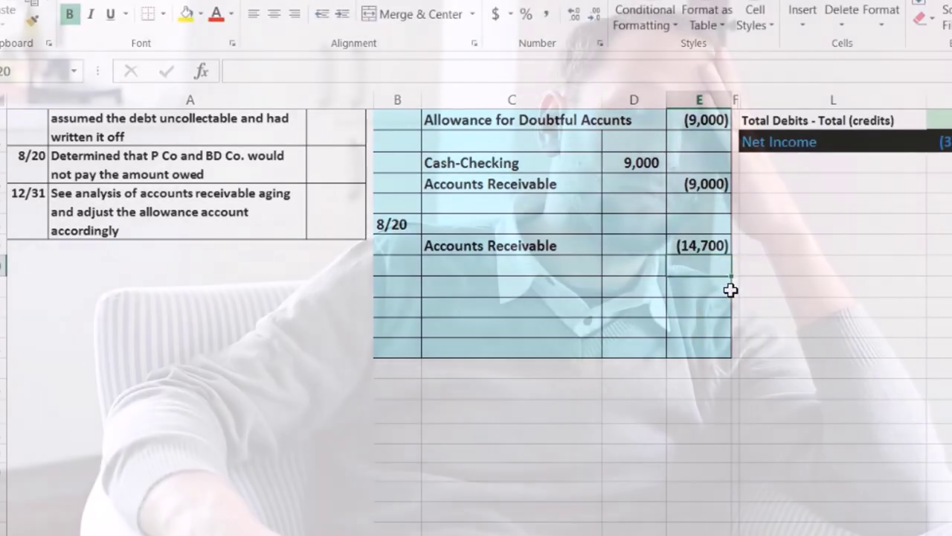
{"action": "left_click", "coordinate": [734, 350]}
{"action": "scroll", "coordinate": [734, 361], "scroll_direction": "up", "scroll_amount": 3}
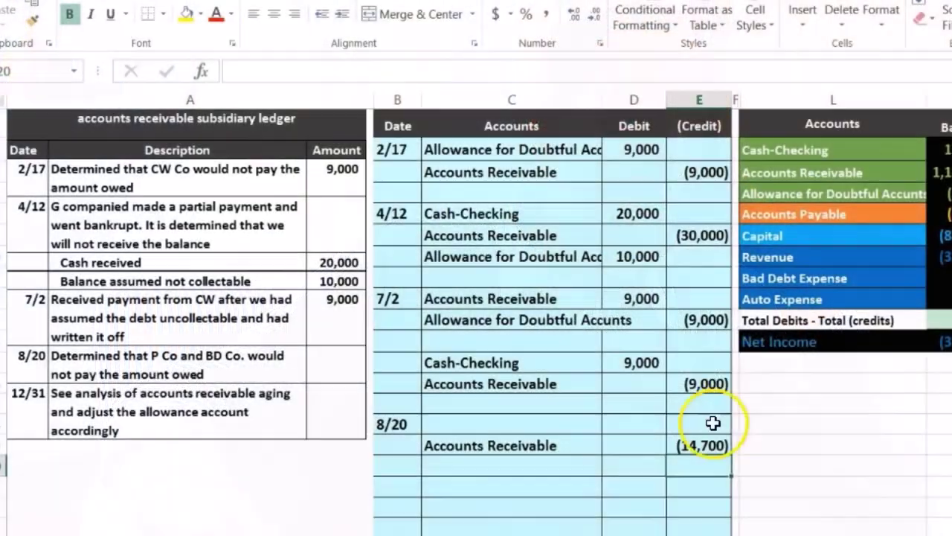
Step: Enter 14700 in D18 as the debit amount of the 8/20 journal entry
{"action": "left_click", "coordinate": [653, 426]}
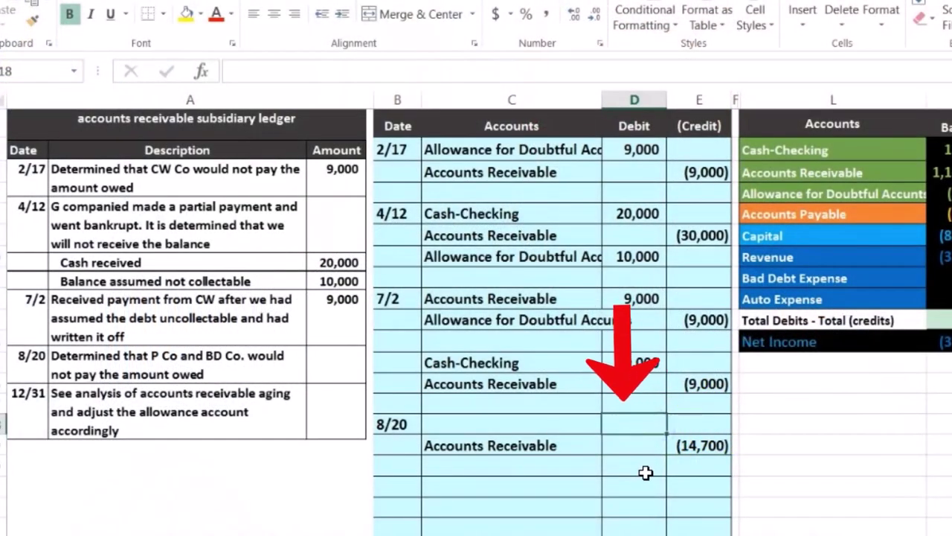
{"action": "type", "text": "14700"}
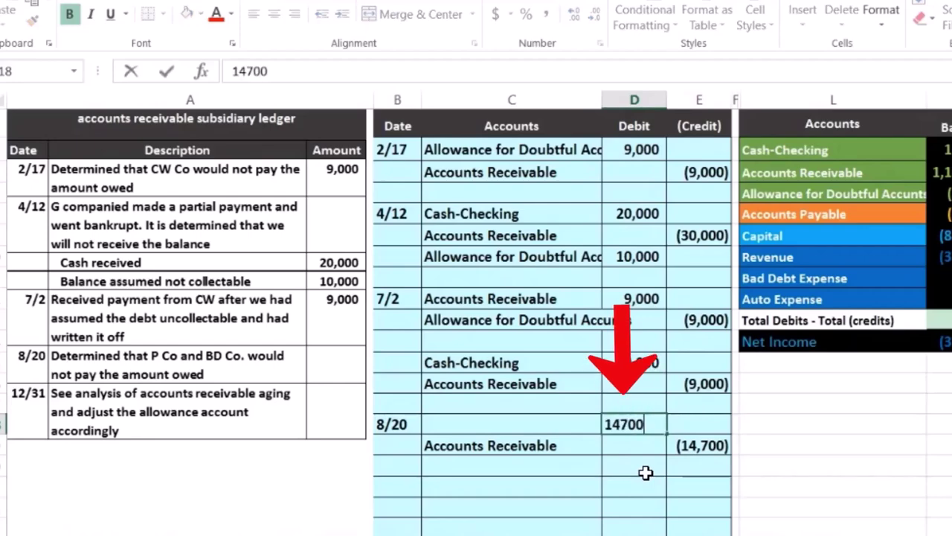
{"action": "key", "text": "Return"}
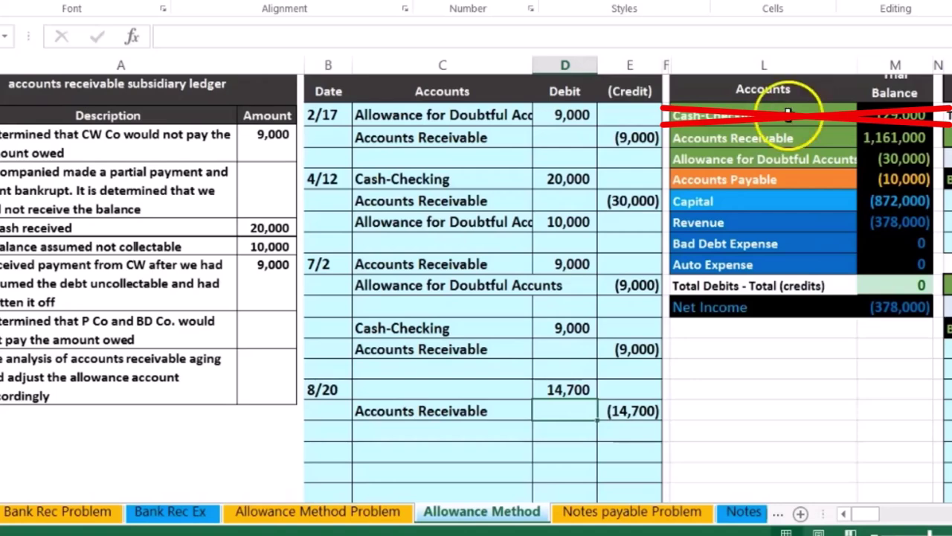
Step: Copy the Allowance for Doubtful Accunts name from the trial balance into C18 of the 8/20 journal entry as values only
{"action": "left_click", "coordinate": [817, 159]}
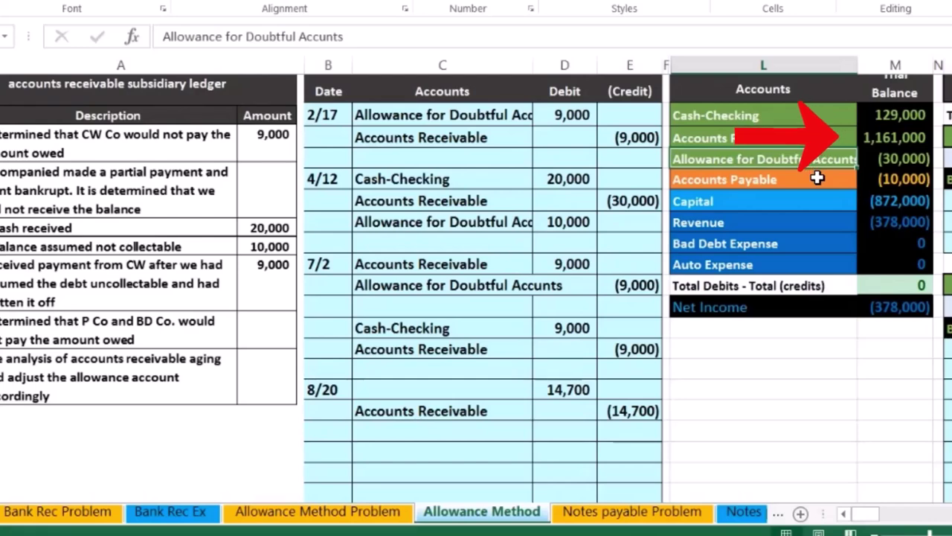
{"action": "left_click", "coordinate": [866, 154]}
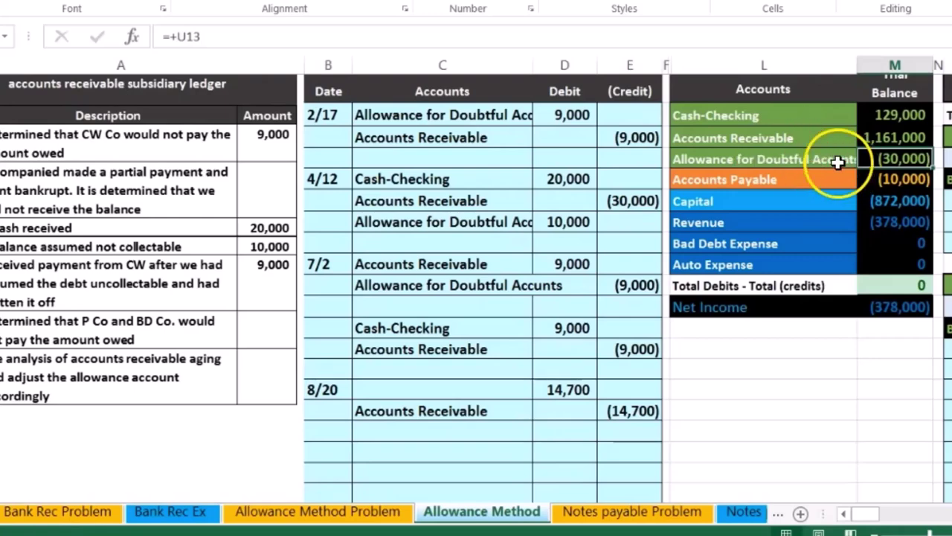
{"action": "left_click", "coordinate": [872, 133]}
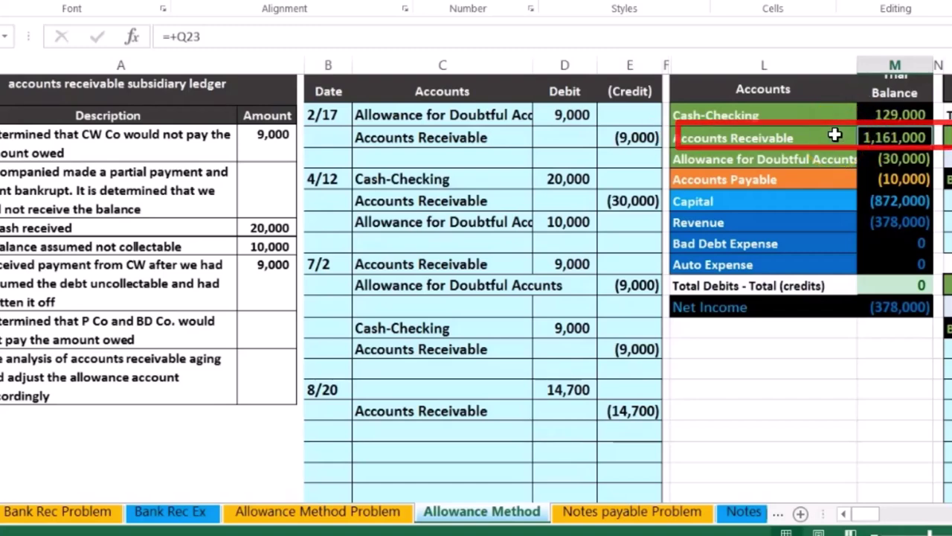
{"action": "left_click", "coordinate": [871, 158]}
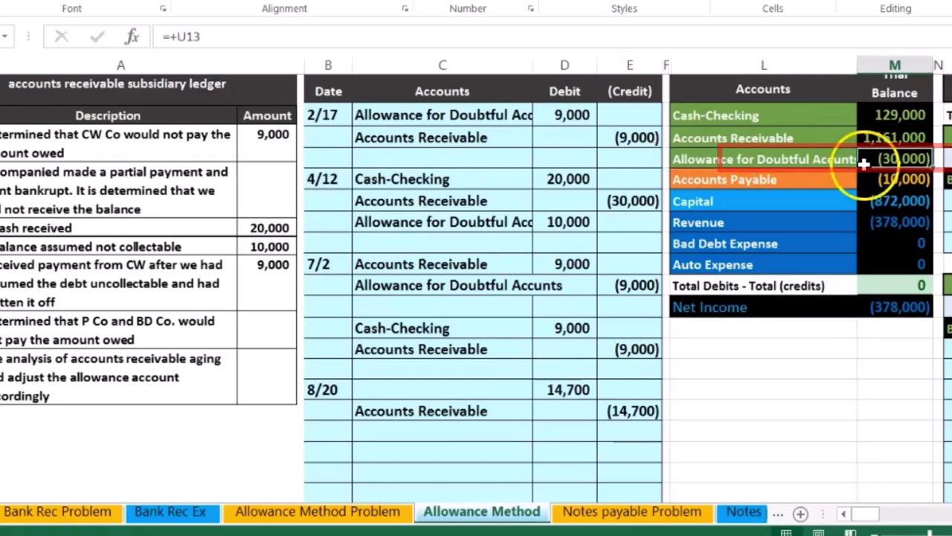
{"action": "left_click_drag", "start_coordinate": [874, 136], "coordinate": [880, 154]}
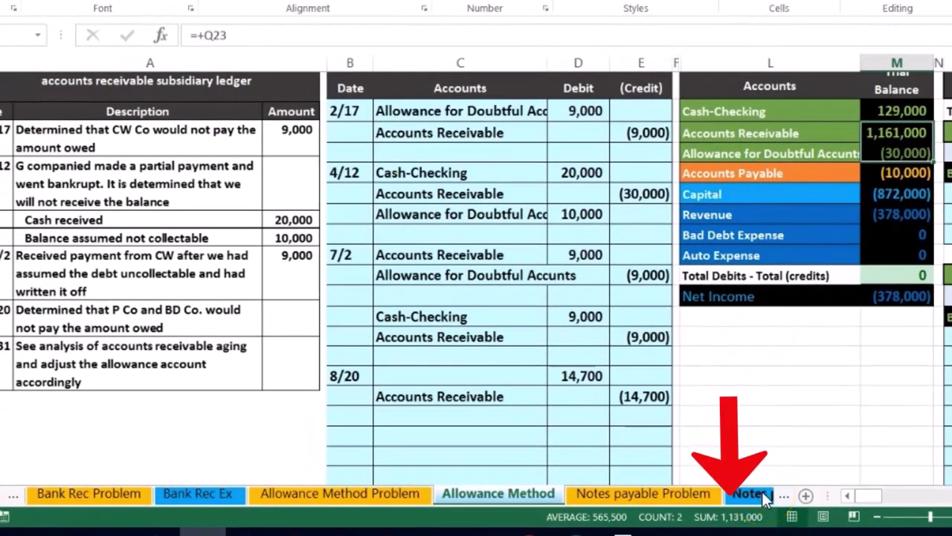
{"action": "left_click", "coordinate": [732, 152]}
{"action": "right_click", "coordinate": [732, 153]}
{"action": "left_click", "coordinate": [771, 124]}
{"action": "left_click", "coordinate": [439, 375]}
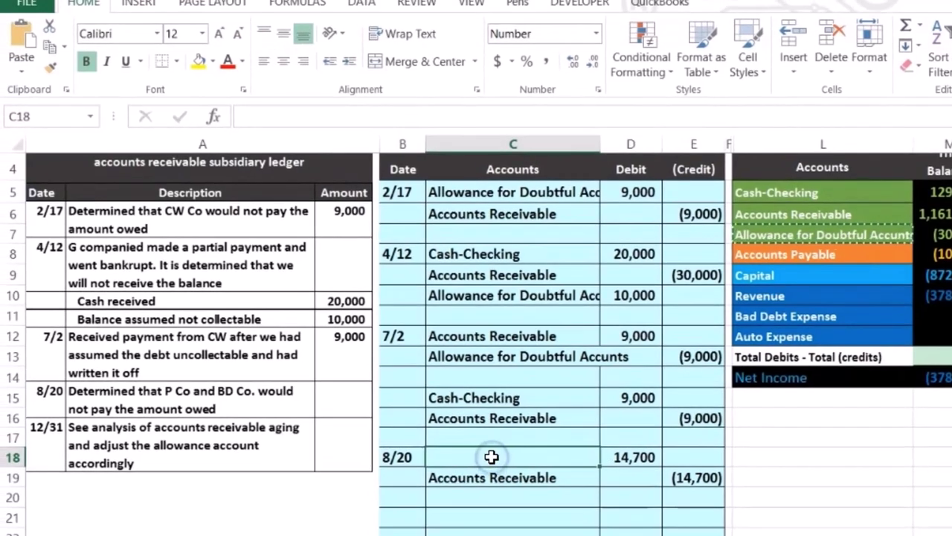
{"action": "right_click", "coordinate": [466, 415]}
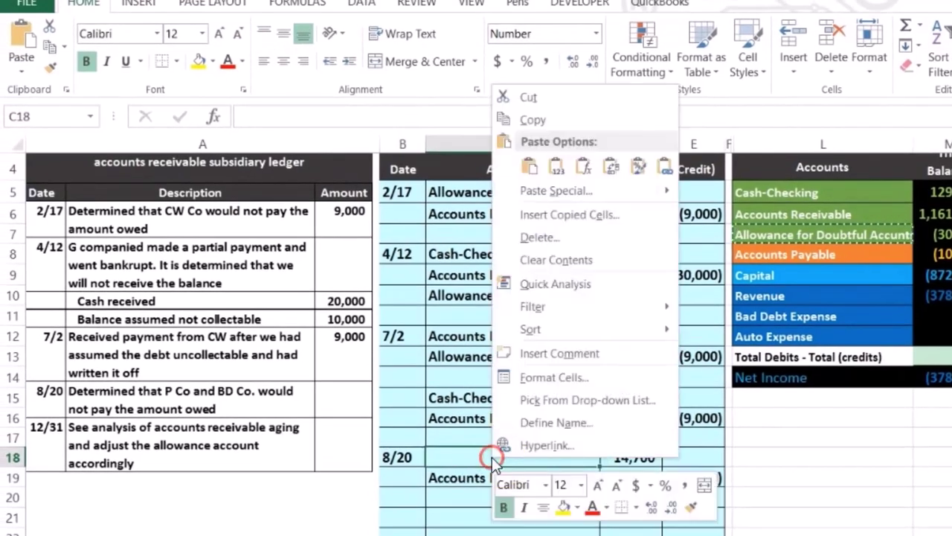
{"action": "left_click", "coordinate": [531, 167]}
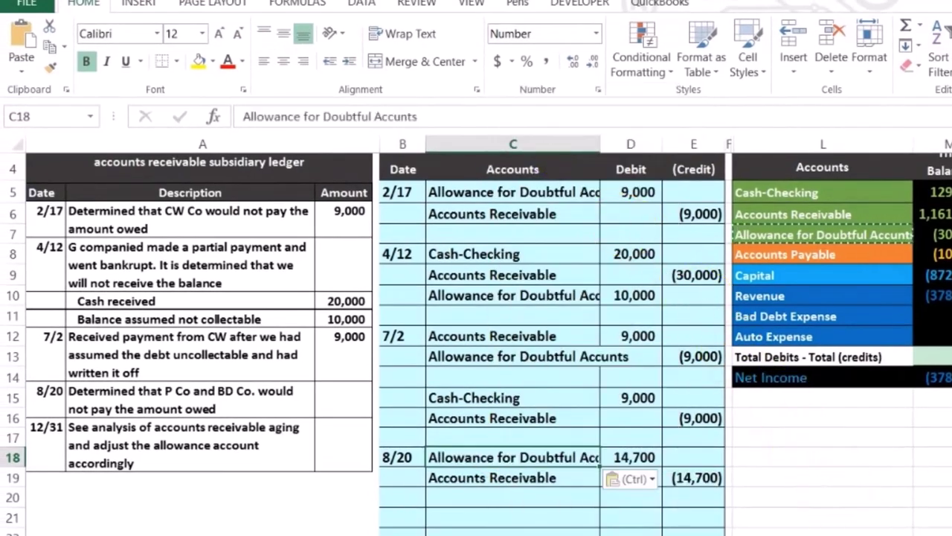
Step: Trace the 8/20 allowance debit from the journal to its trial balance line and start posting it in S12 of the allowance ledger
{"action": "scroll", "coordinate": [916, 479], "scroll_direction": "down", "scroll_amount": 2}
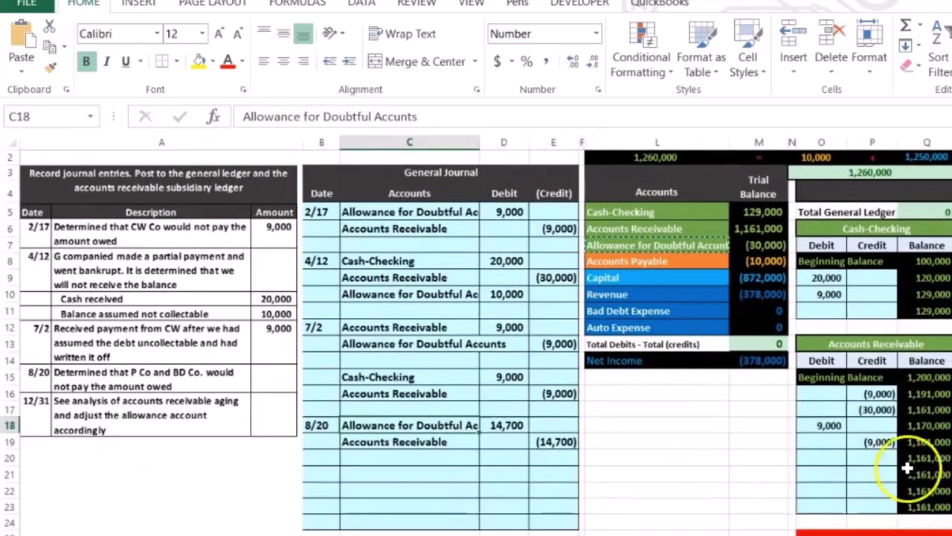
{"action": "left_click", "coordinate": [901, 458]}
{"action": "key", "text": "Right"}
{"action": "key", "text": "Right"}
{"action": "key", "text": "Right"}
{"action": "key", "text": "Right"}
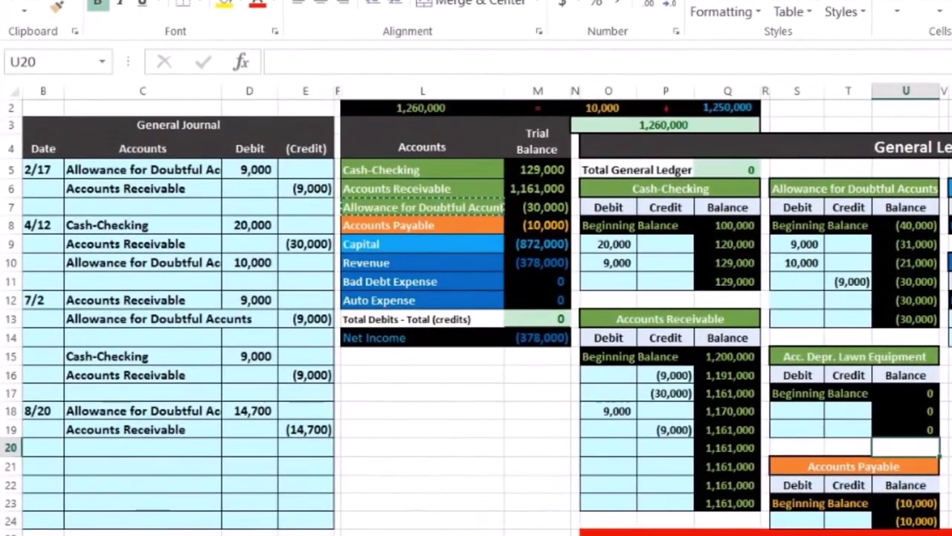
{"action": "mouse_move", "coordinate": [171, 408]}
{"action": "left_mouse_down"}
{"action": "mouse_move", "coordinate": [149, 409]}
{"action": "mouse_move", "coordinate": [260, 415]}
{"action": "left_mouse_up"}
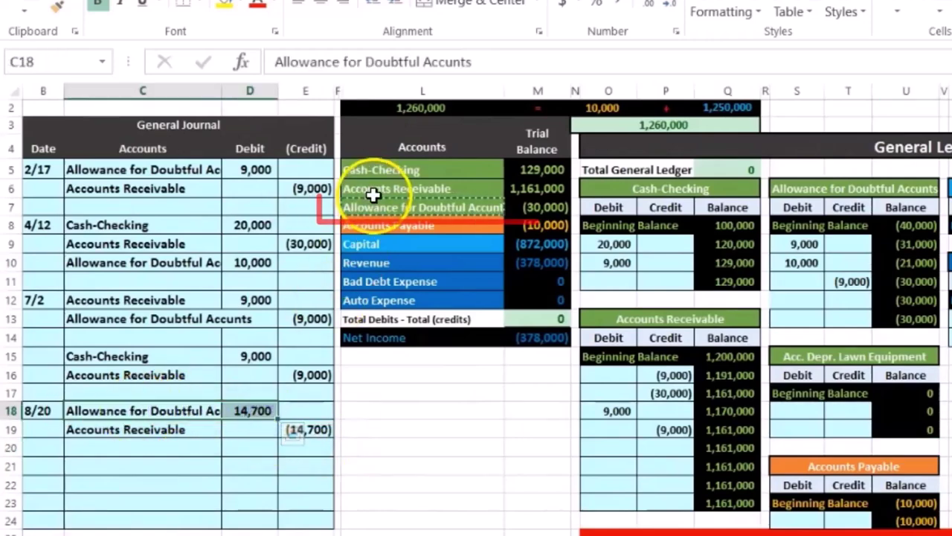
{"action": "mouse_move", "coordinate": [367, 200]}
{"action": "left_mouse_down"}
{"action": "mouse_move", "coordinate": [516, 214]}
{"action": "mouse_move", "coordinate": [529, 205]}
{"action": "left_mouse_up"}
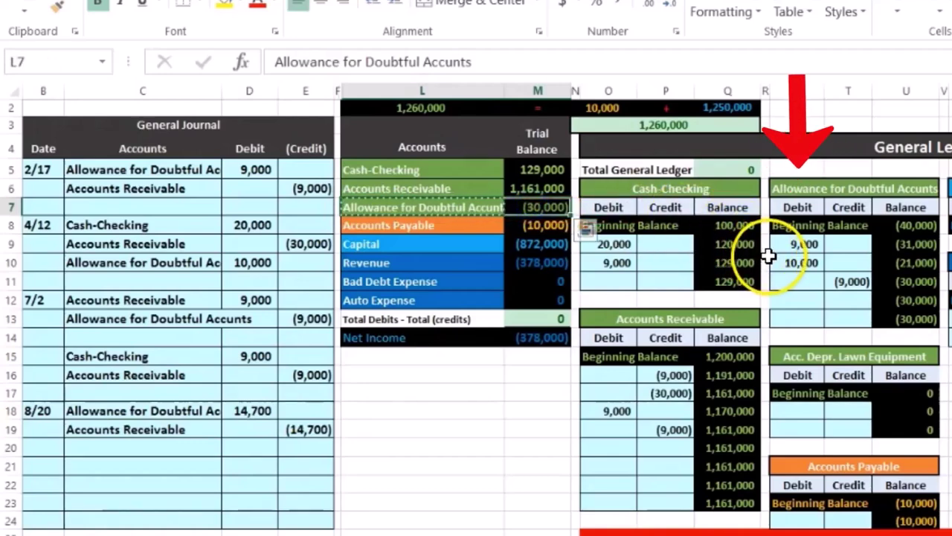
{"action": "left_click", "coordinate": [798, 298]}
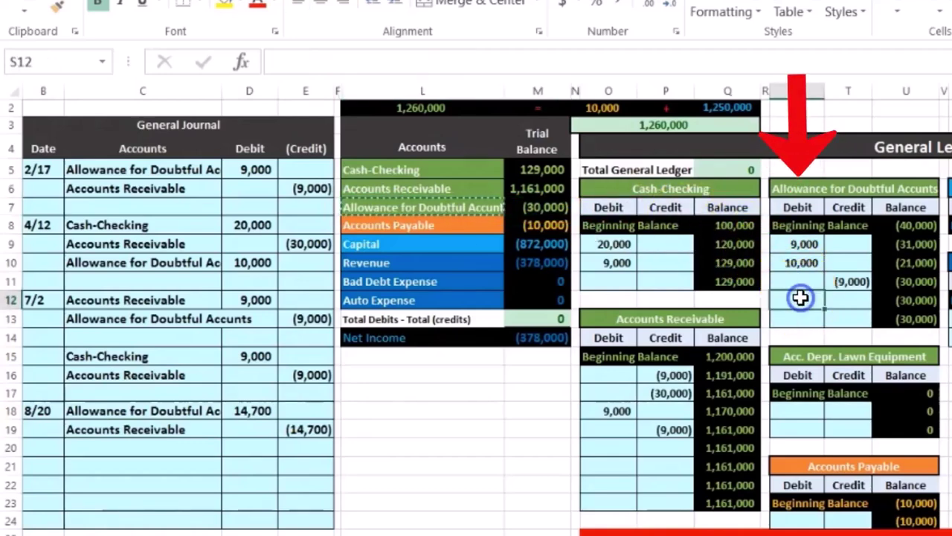